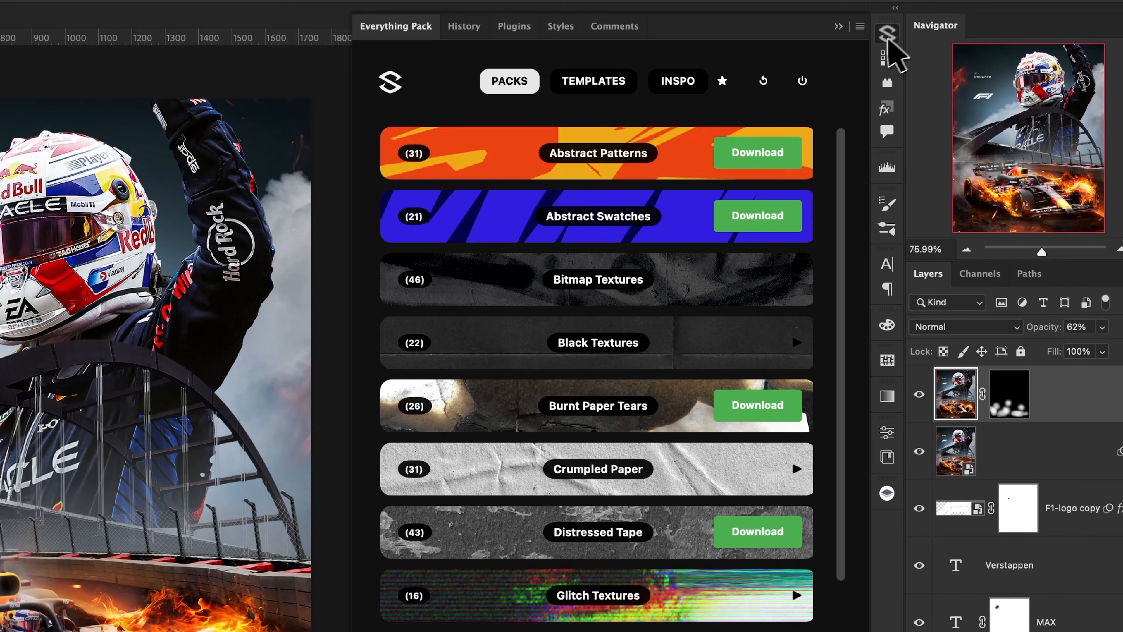
- Add the Crumpled Paper 28 texture to the poster and browse the other texture packs
click(795, 467)
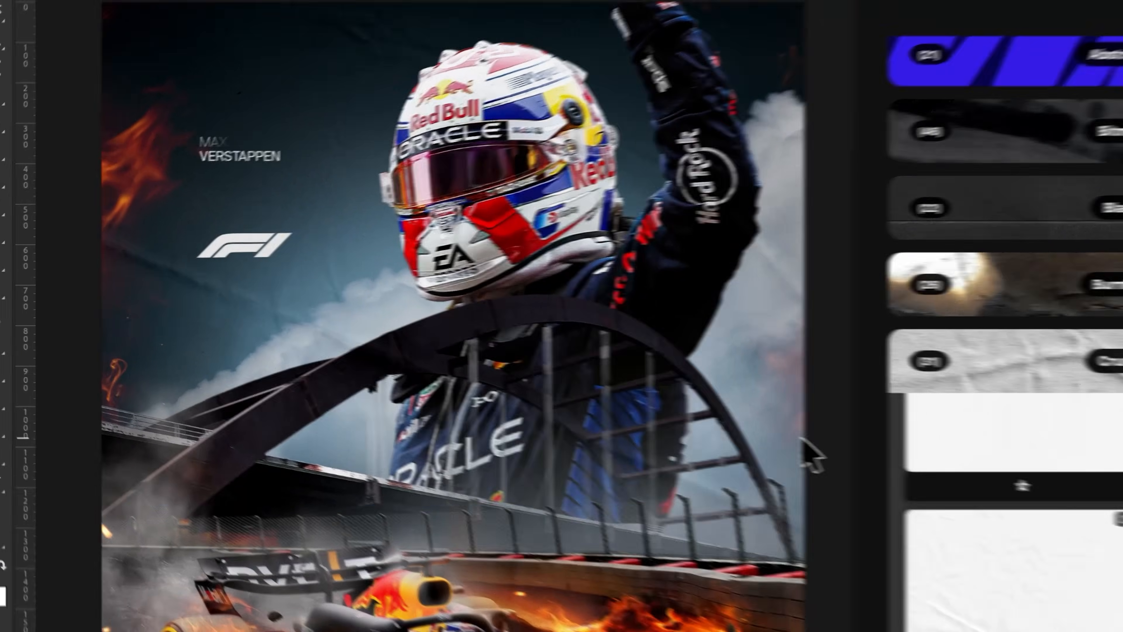
click(1023, 376)
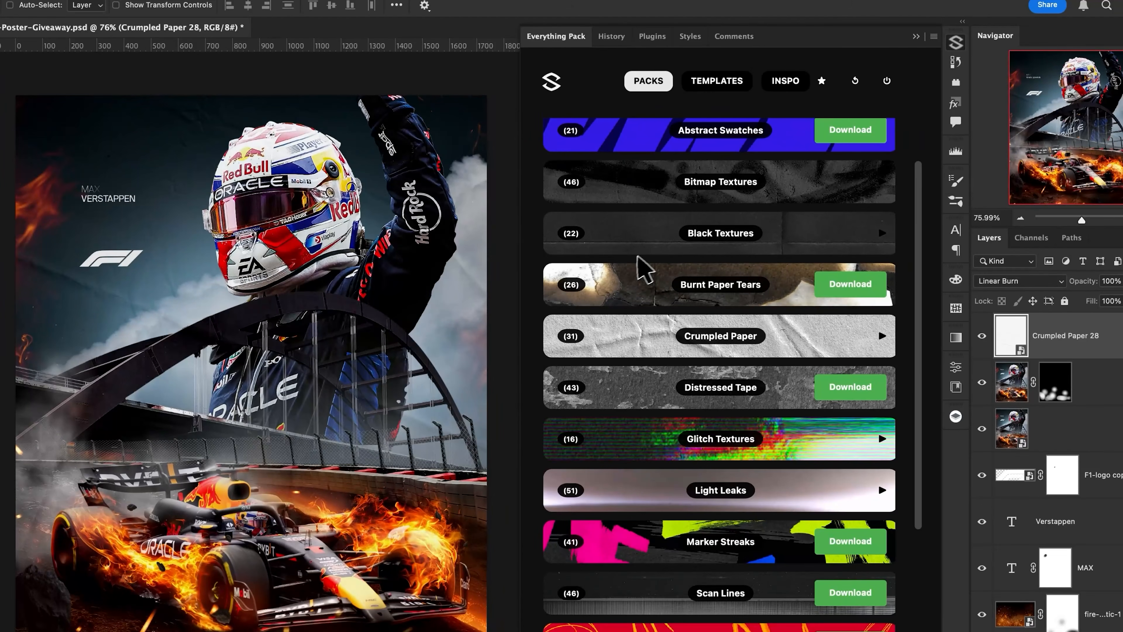
scroll(763, 283, down, 1)
click(734, 214)
scroll(765, 326, down, 5)
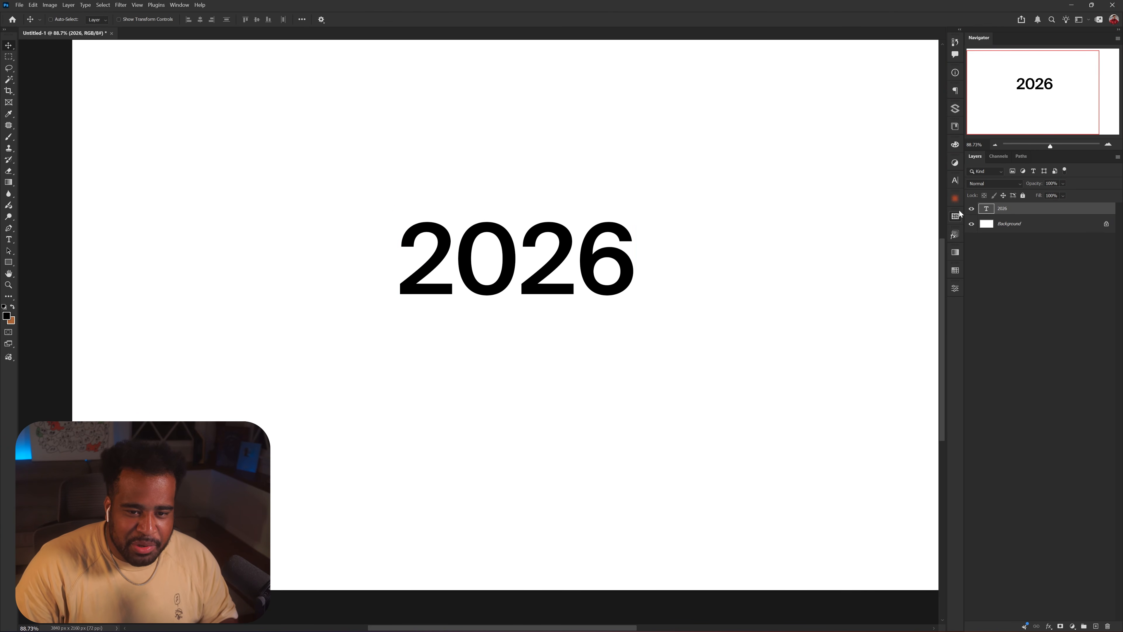
- Restyle the 2026 text as italic and enlarge it on the canvas
click(956, 180)
drag(634, 276, 647, 276)
- Add a black drop shadow to the 2026 text with a spread of about 39% and a size of about 75 px
double_click(1052, 215)
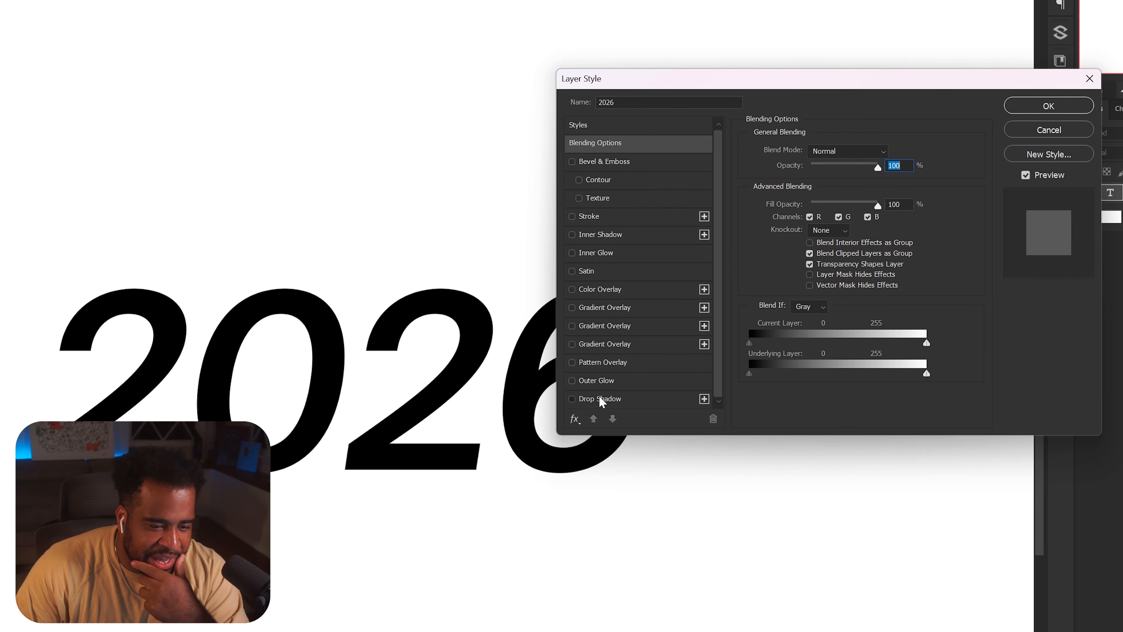
click(601, 400)
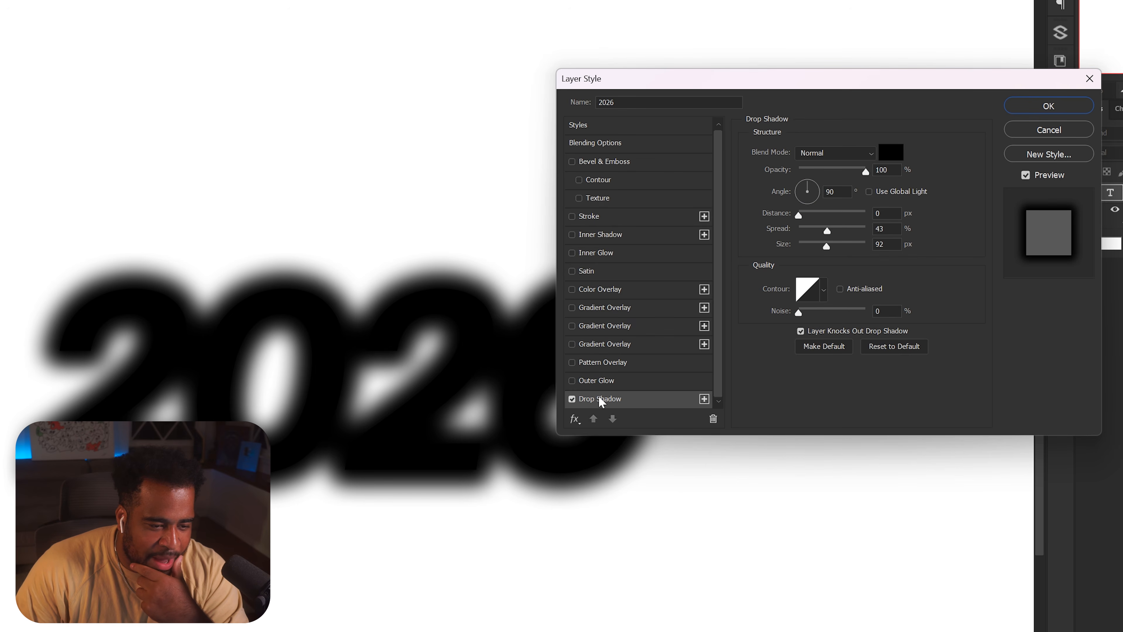
mouse_move(828, 230)
mouse_down()
mouse_move(854, 230)
mouse_move(845, 251)
mouse_move(814, 246)
mouse_move(830, 228)
mouse_move(821, 233)
mouse_move(881, 247)
mouse_move(816, 231)
mouse_up()
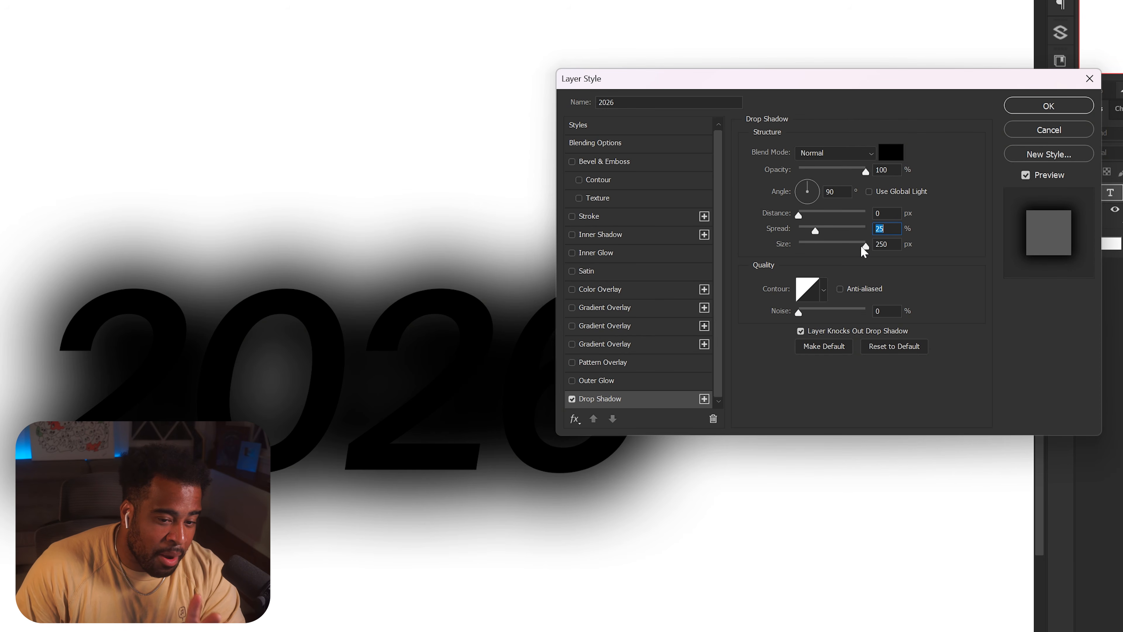
drag(862, 246, 807, 244)
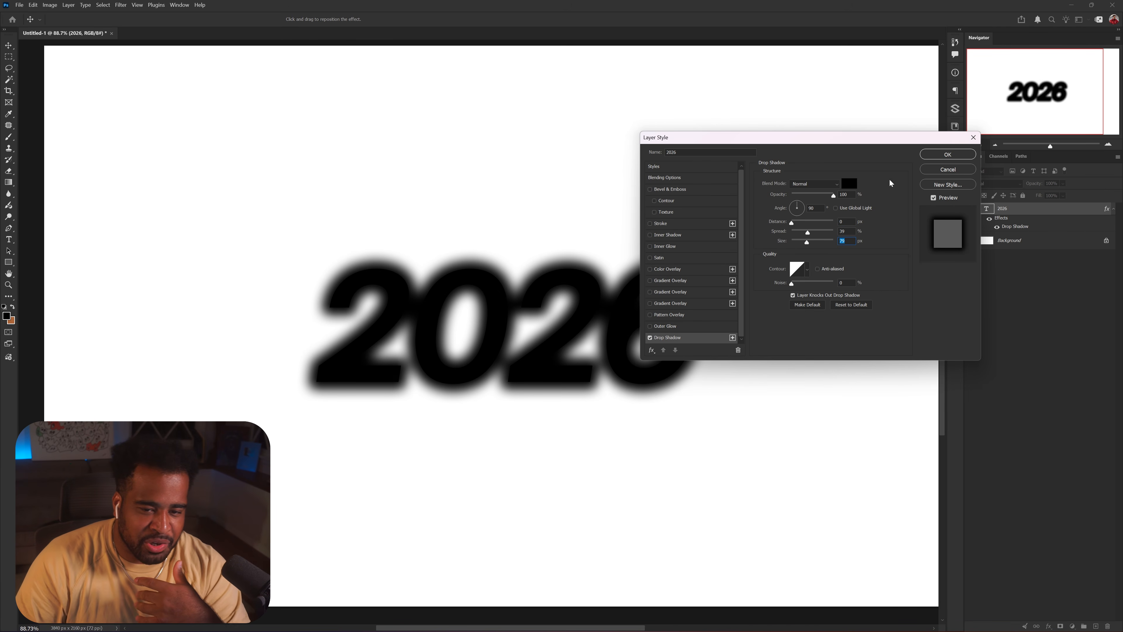
click(946, 154)
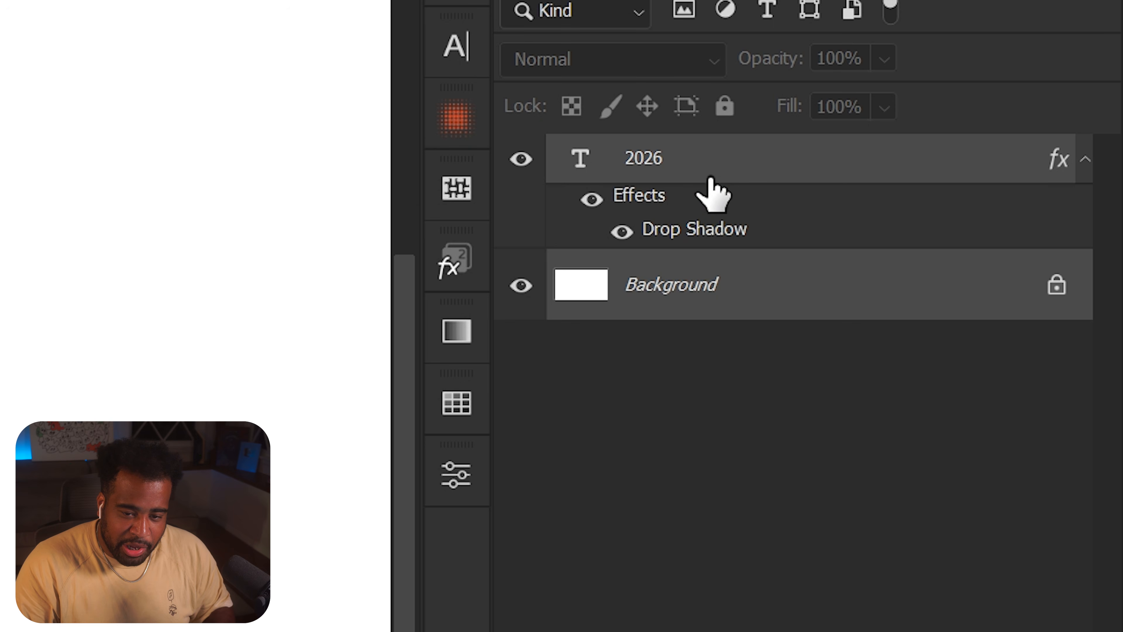
- Merge duplicates of the 2026 text and Background layers into one layer and convert it to a smart object
key(ctrl+j)
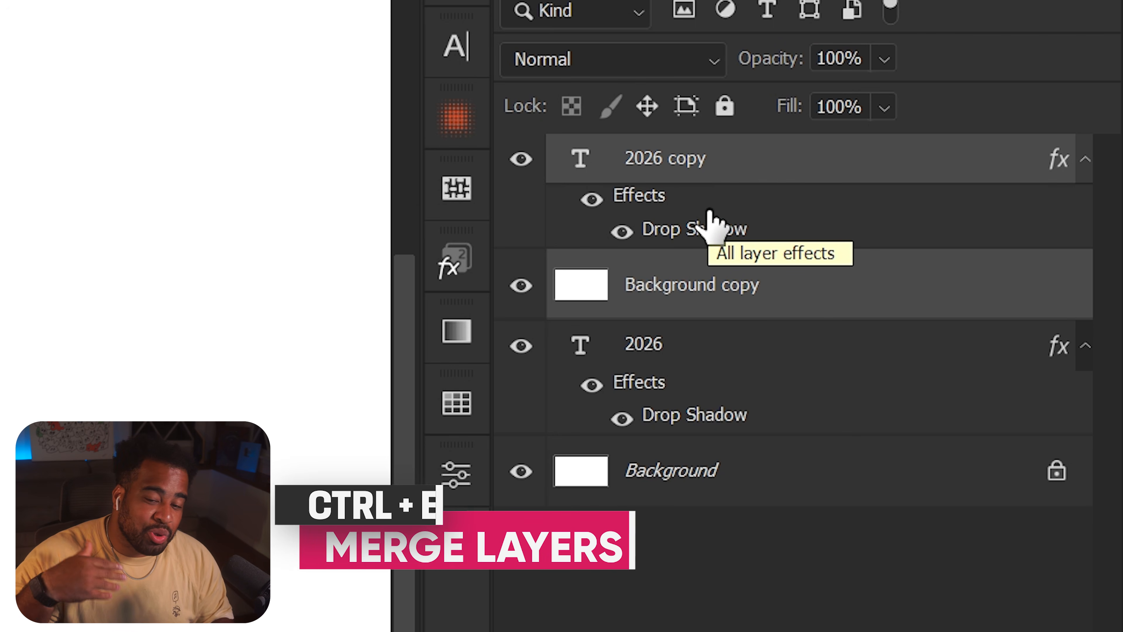
key(ctrl+e)
right_click(794, 161)
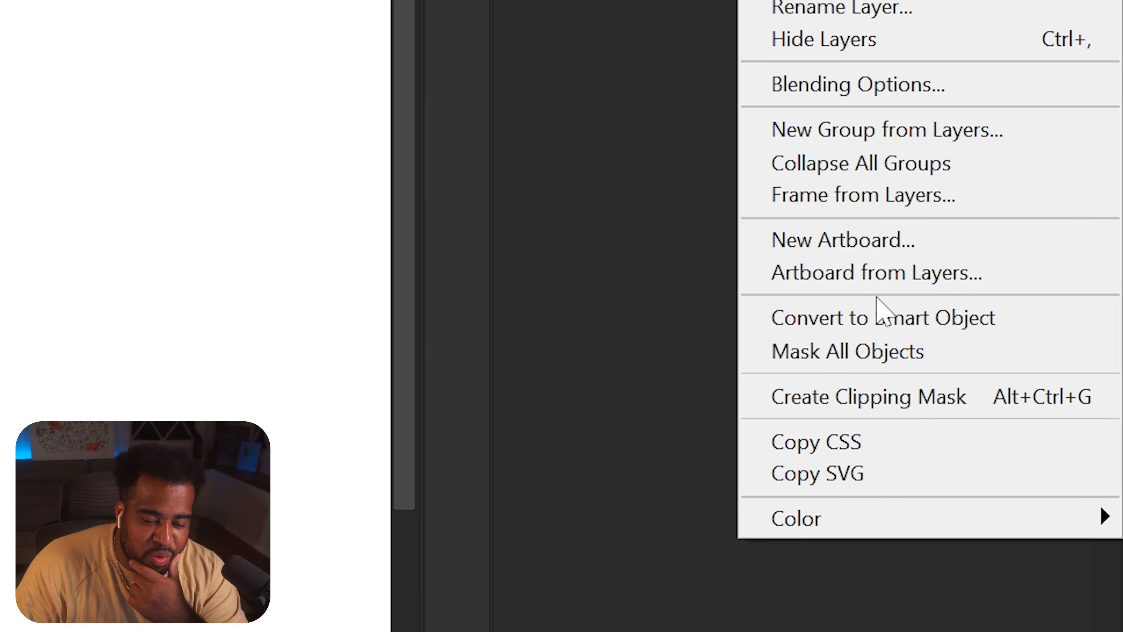
click(865, 318)
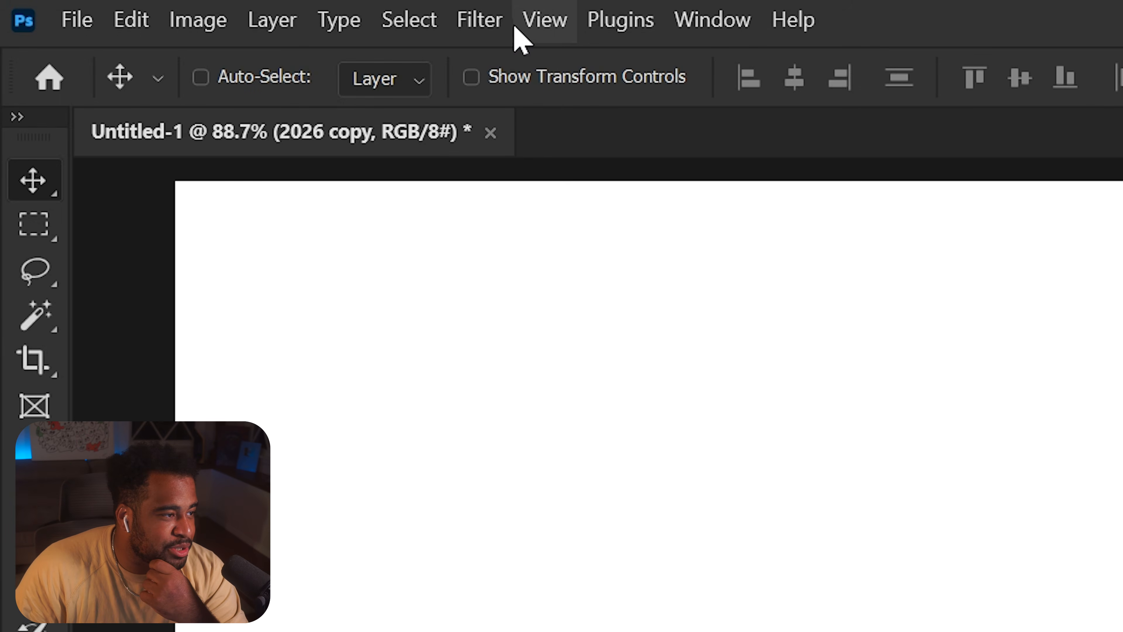
- Apply a Gaussian Blur with a radius of about 10 pixels to the merged 2026 copy
click(481, 20)
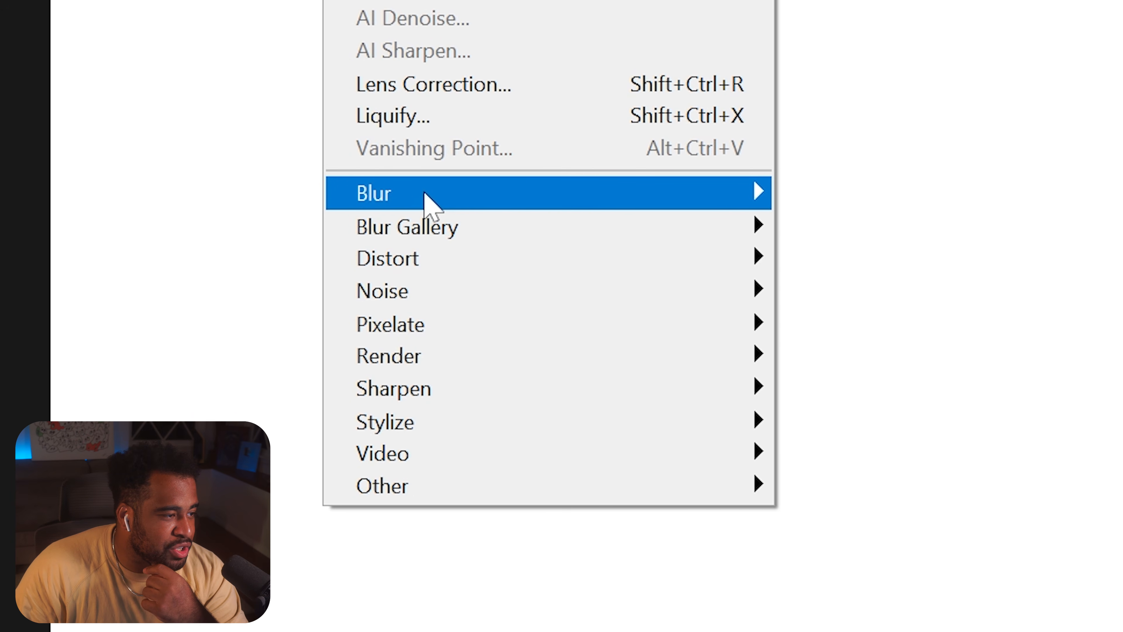
mouse_move(426, 197)
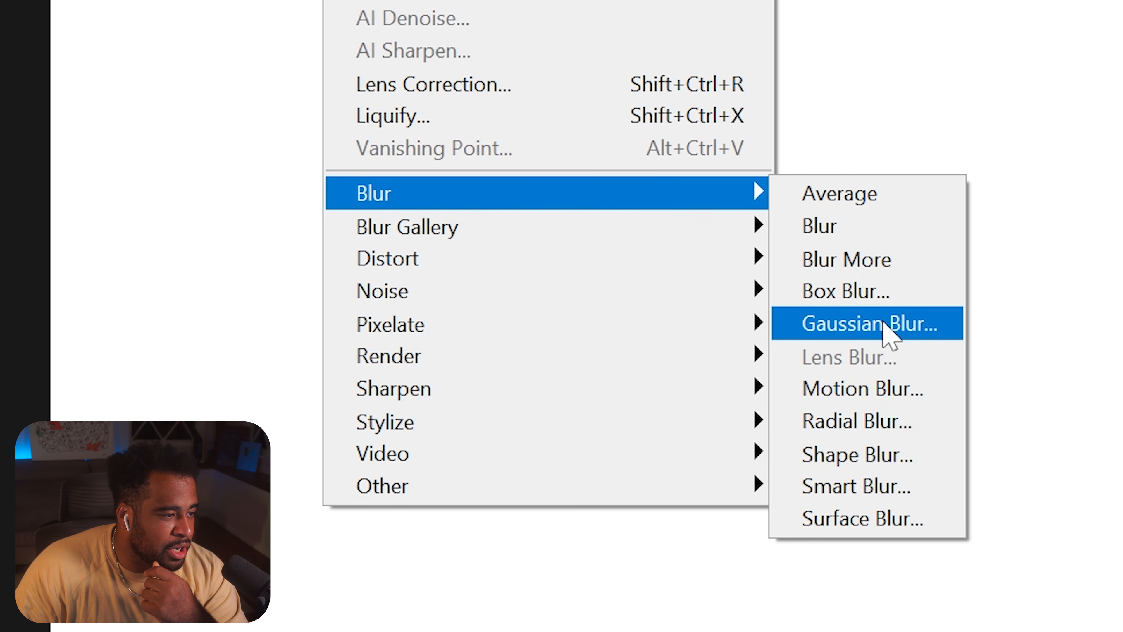
click(820, 329)
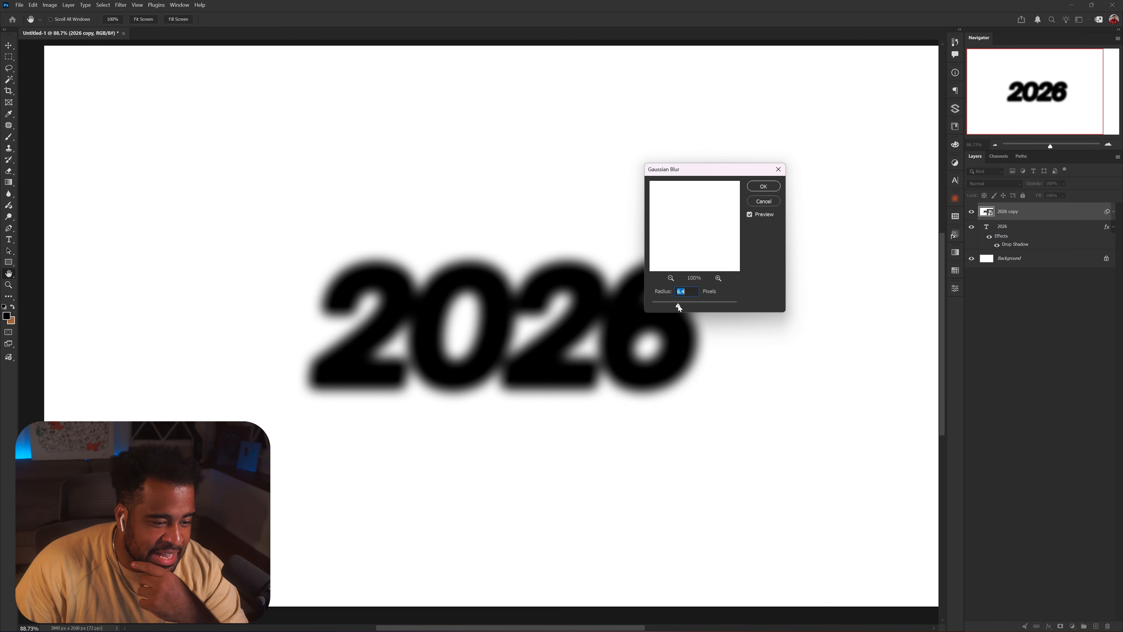
drag(685, 305, 684, 305)
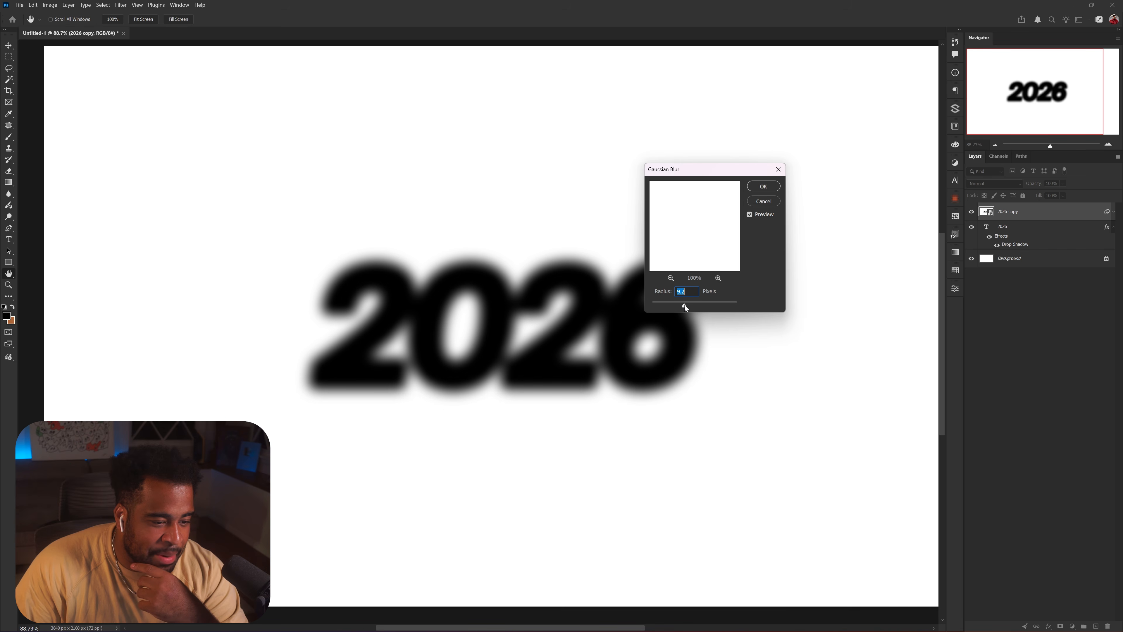
click(763, 186)
- Place the black grunge texture Random over the 2026 text and set its blend mode to Hard Mix
drag(632, 188, 605, 155)
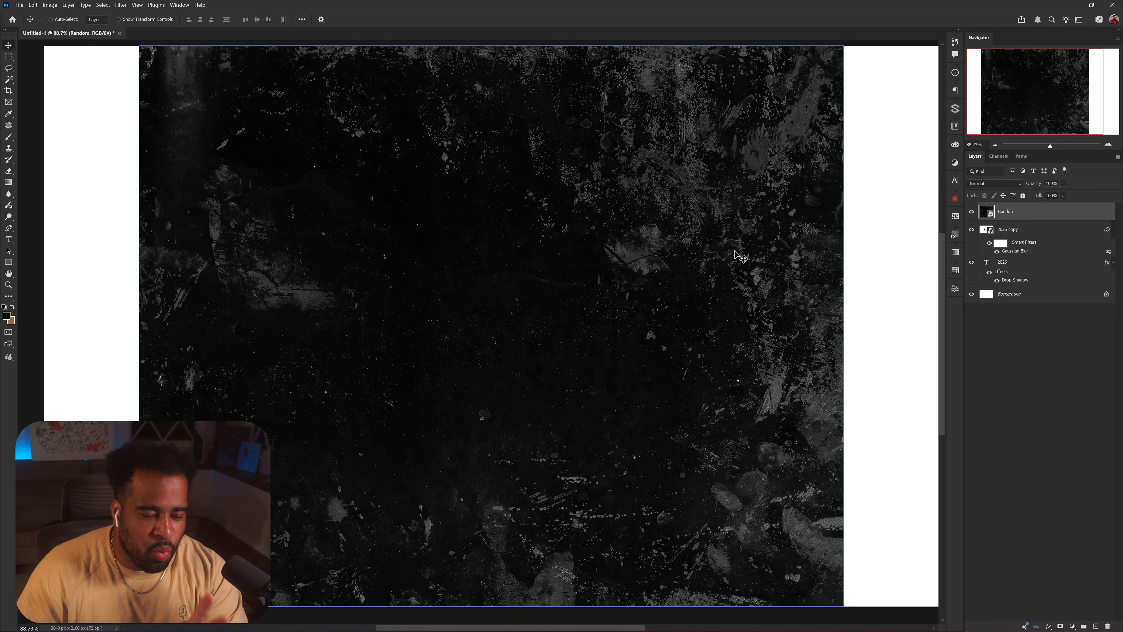
click(987, 183)
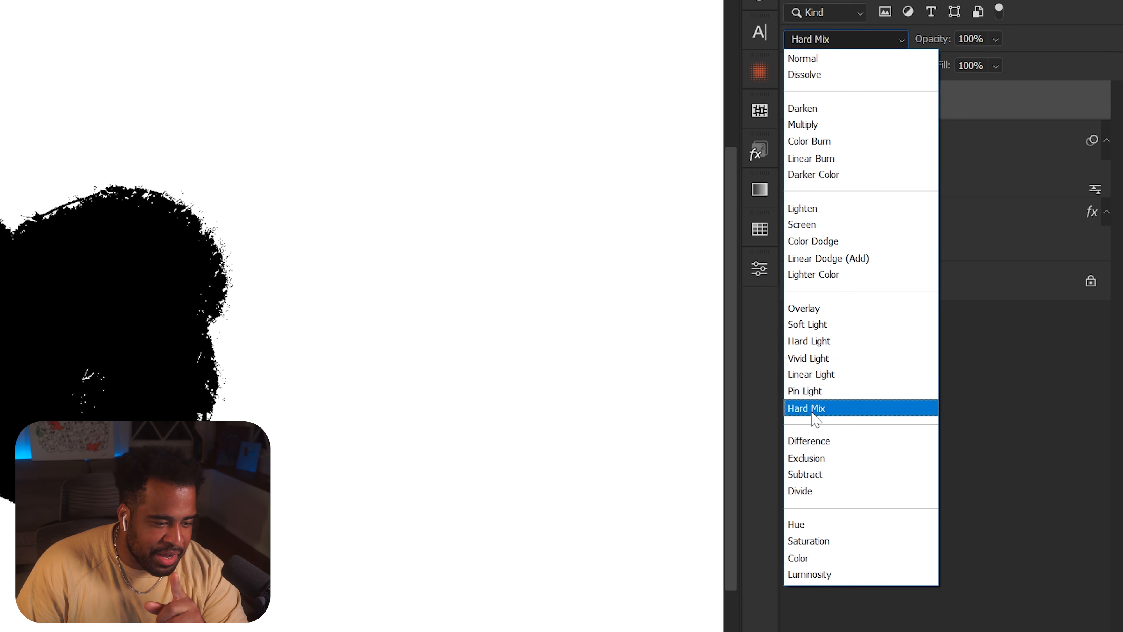
click(812, 409)
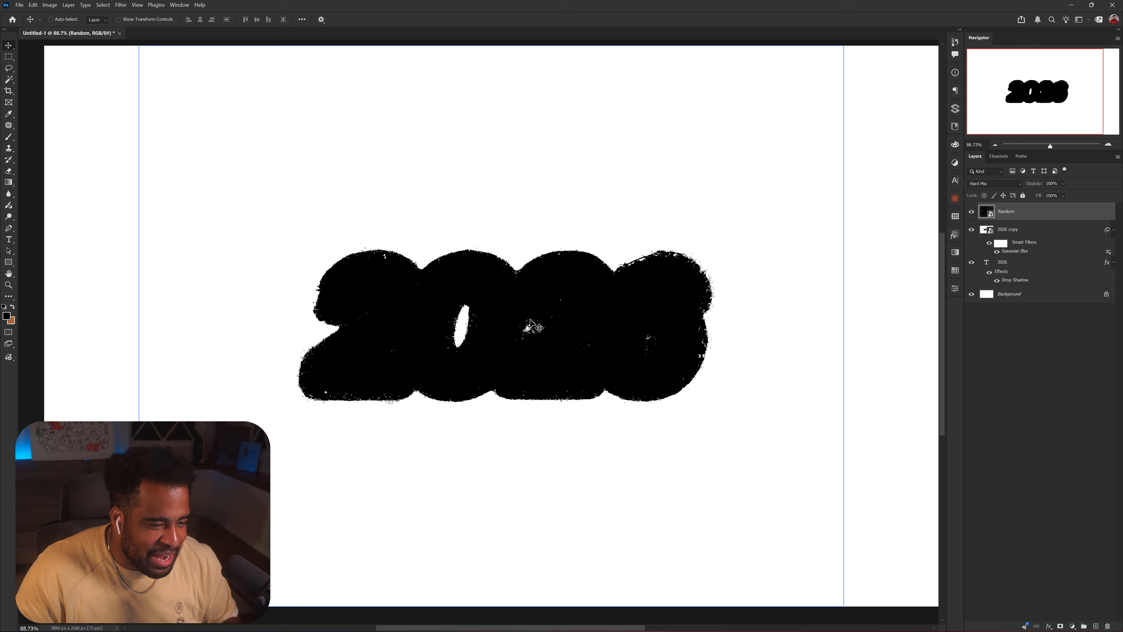
- Examine the textured lettering and compare it with the blurred 2026 copy layer hidden and shown
scroll(443, 306, up, 1)
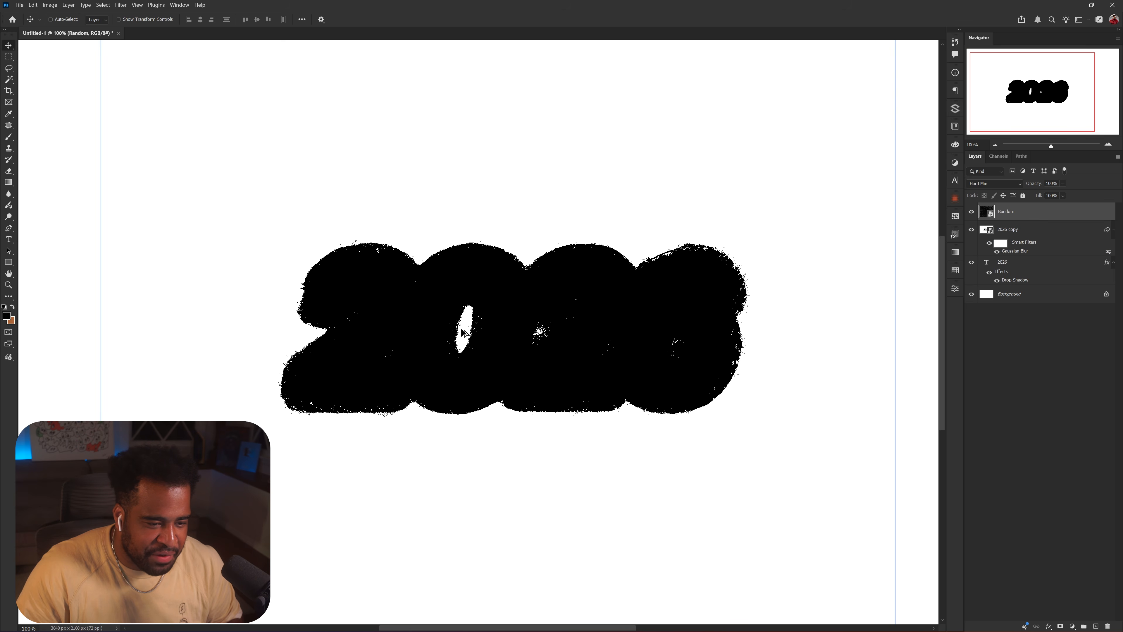
scroll(410, 317, up, 1)
scroll(416, 320, down, 1)
click(972, 231)
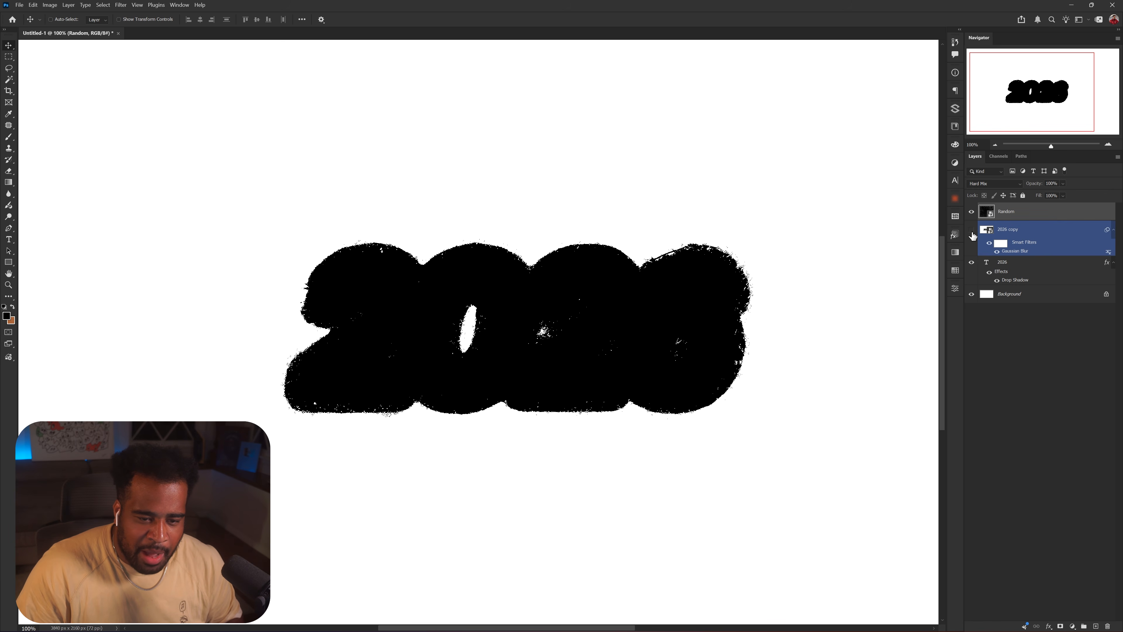
click(971, 231)
click(972, 231)
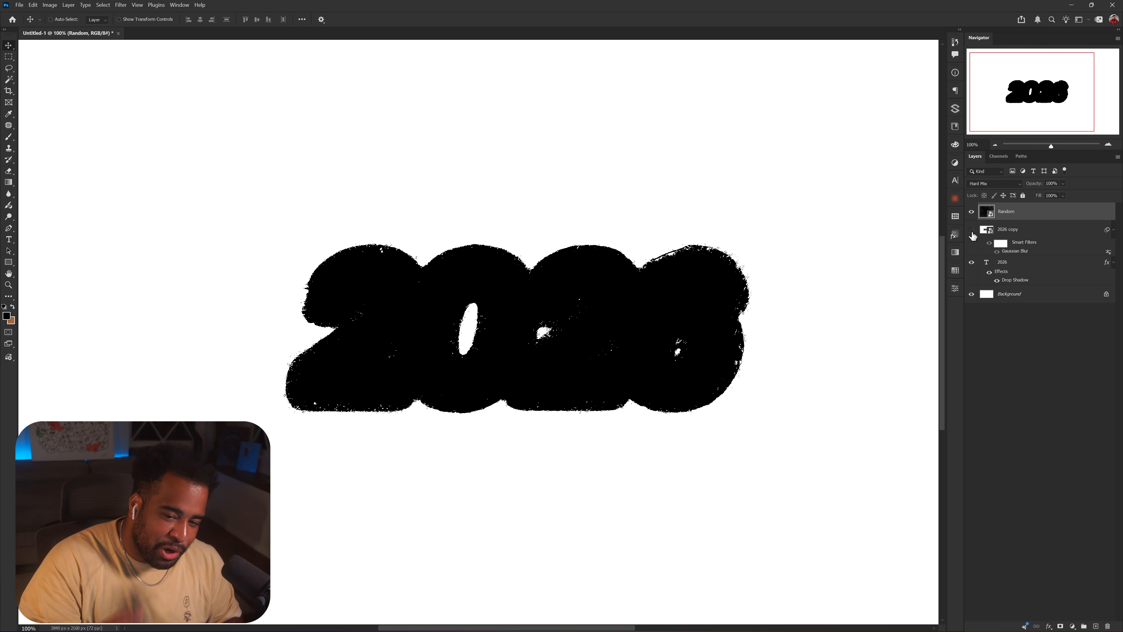
click(972, 230)
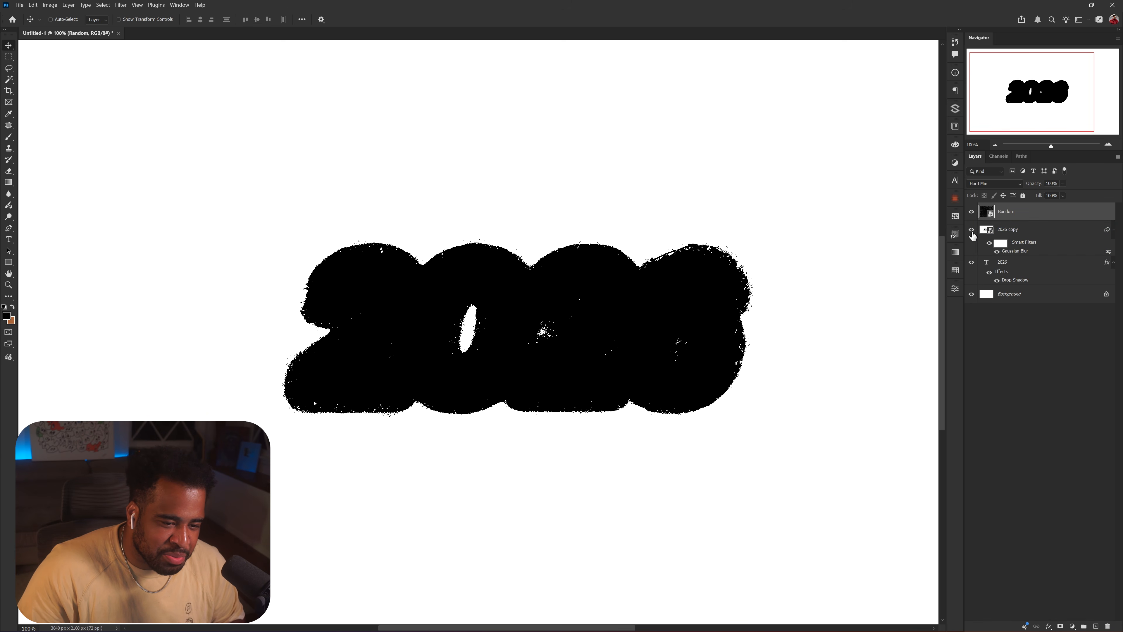
click(971, 231)
click(971, 230)
- Reduce the Gaussian Blur radius on the 2026 copy and delete that layer
double_click(1022, 252)
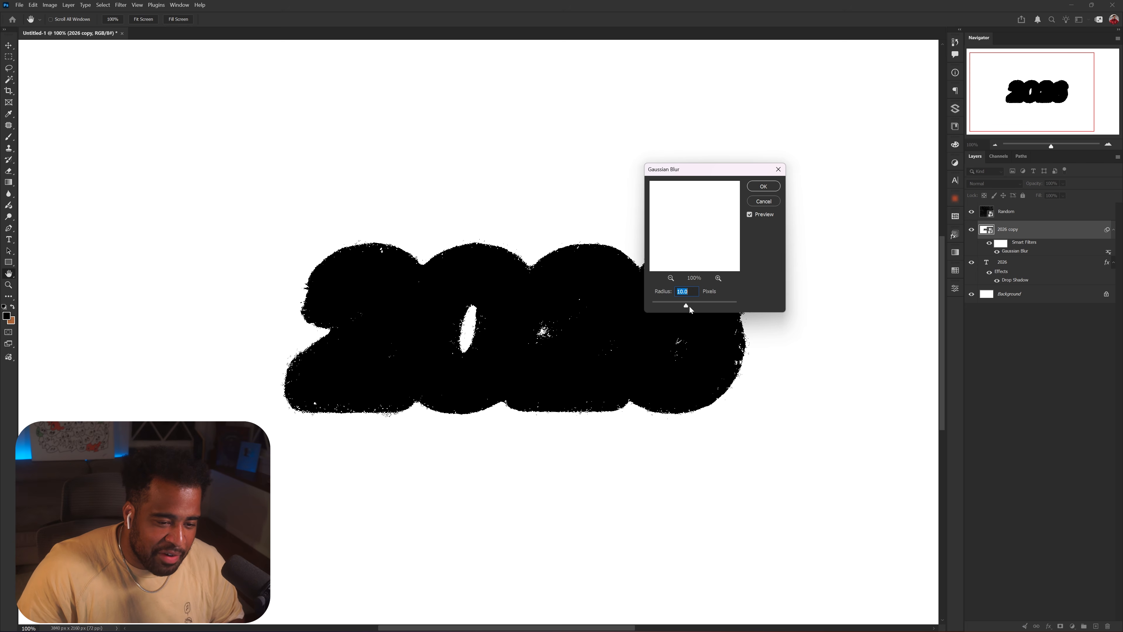
drag(697, 304, 669, 303)
click(763, 186)
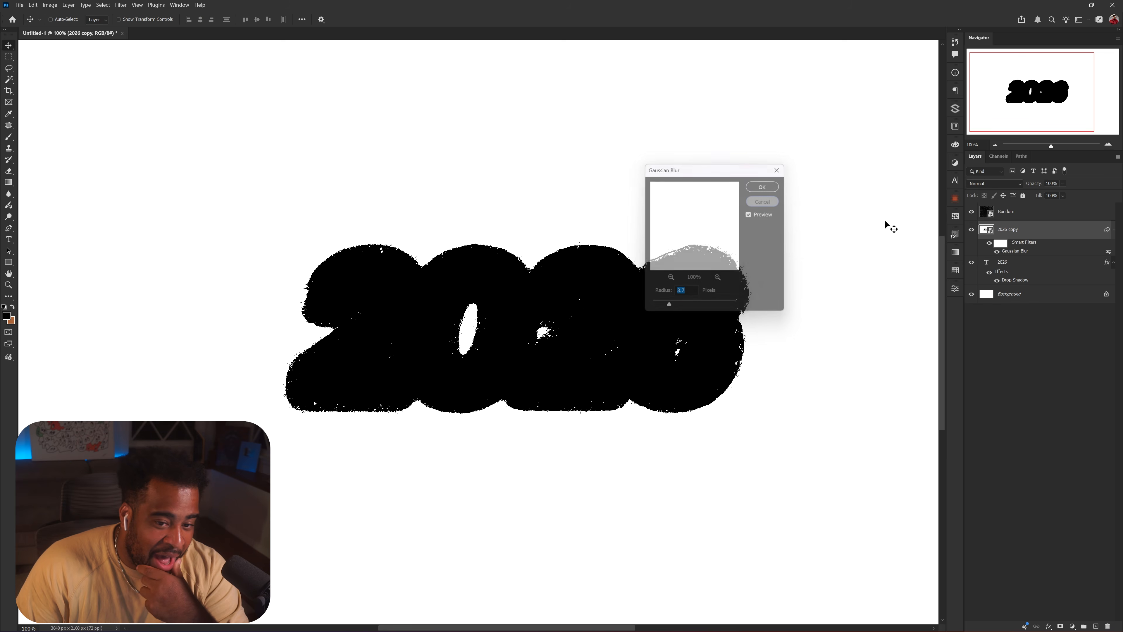
key(Delete)
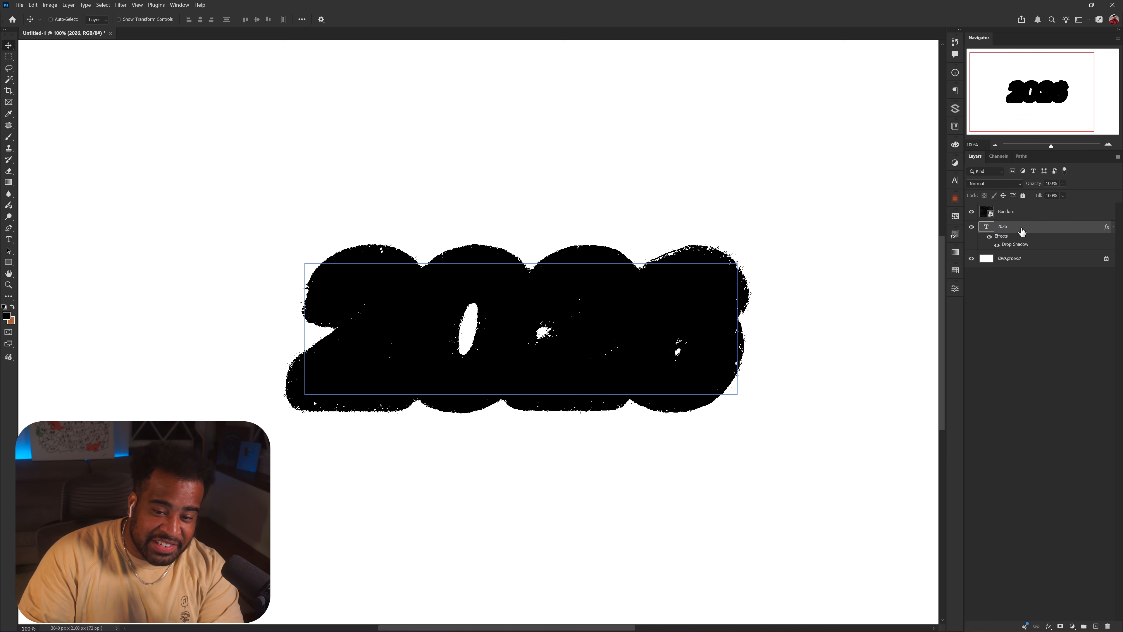
- Check the 2026 text's drop shadow settings and compare the lettering with the Random texture hidden and shown
double_click(1016, 245)
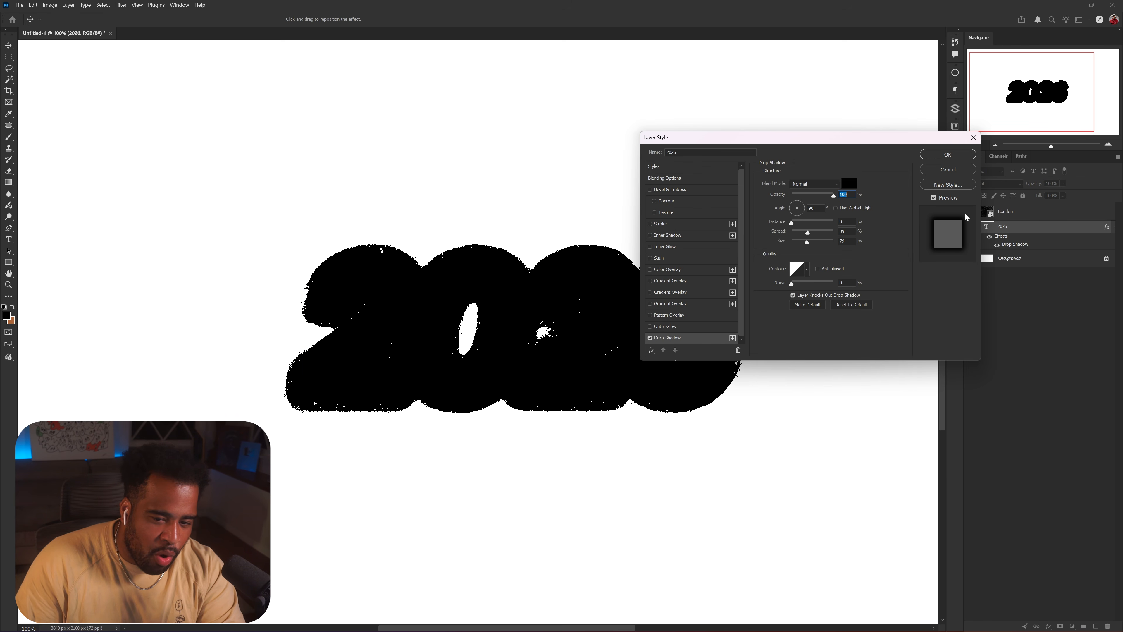
click(960, 157)
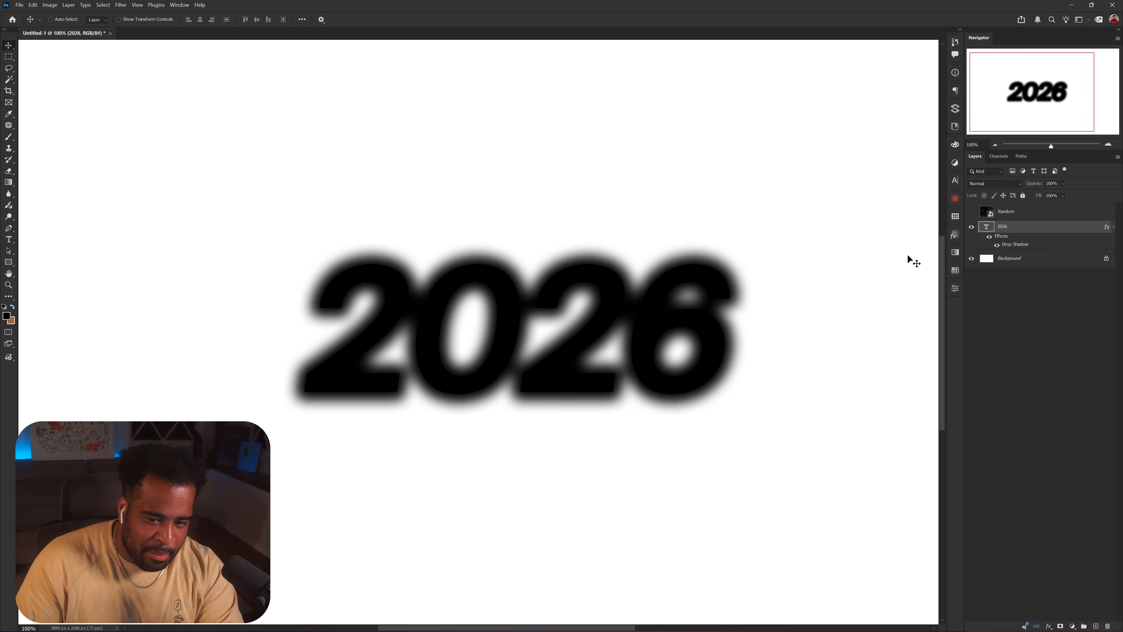
click(972, 212)
- Apply a Levels adjustment to the Random texture with input midtones at 4.51 and the input white point at 76
click(1026, 212)
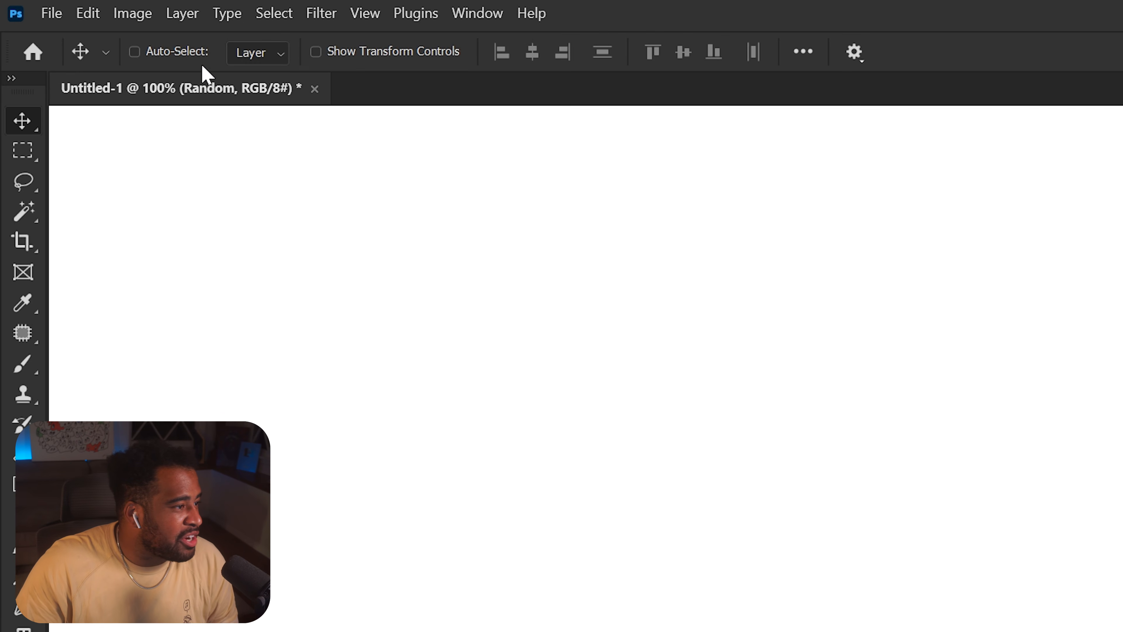
click(50, 5)
mouse_move(66, 29)
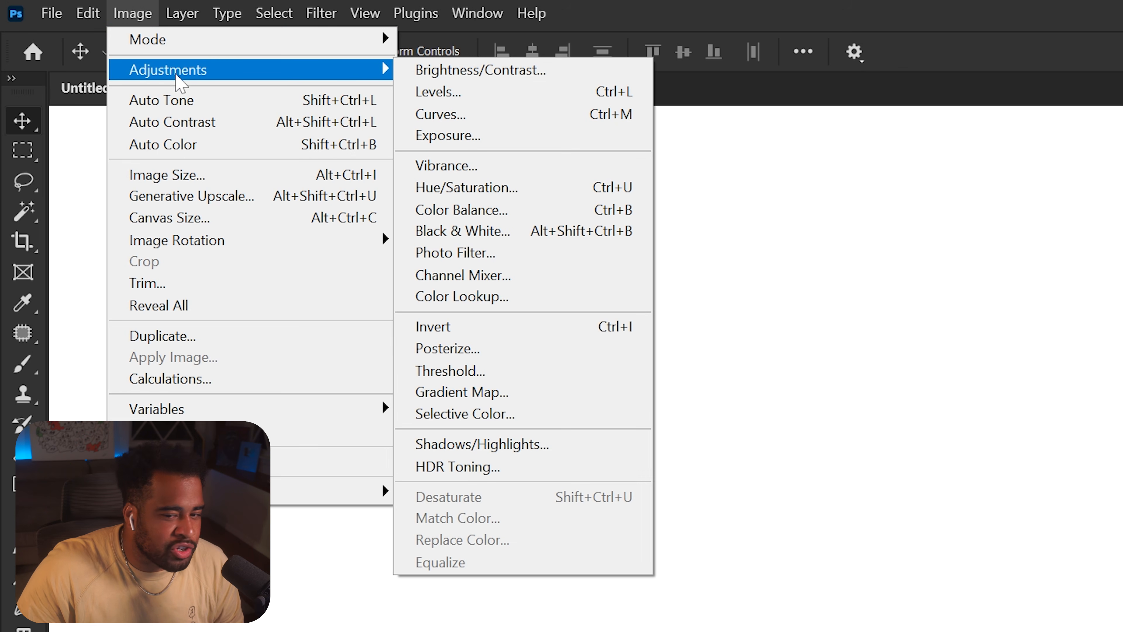
click(438, 91)
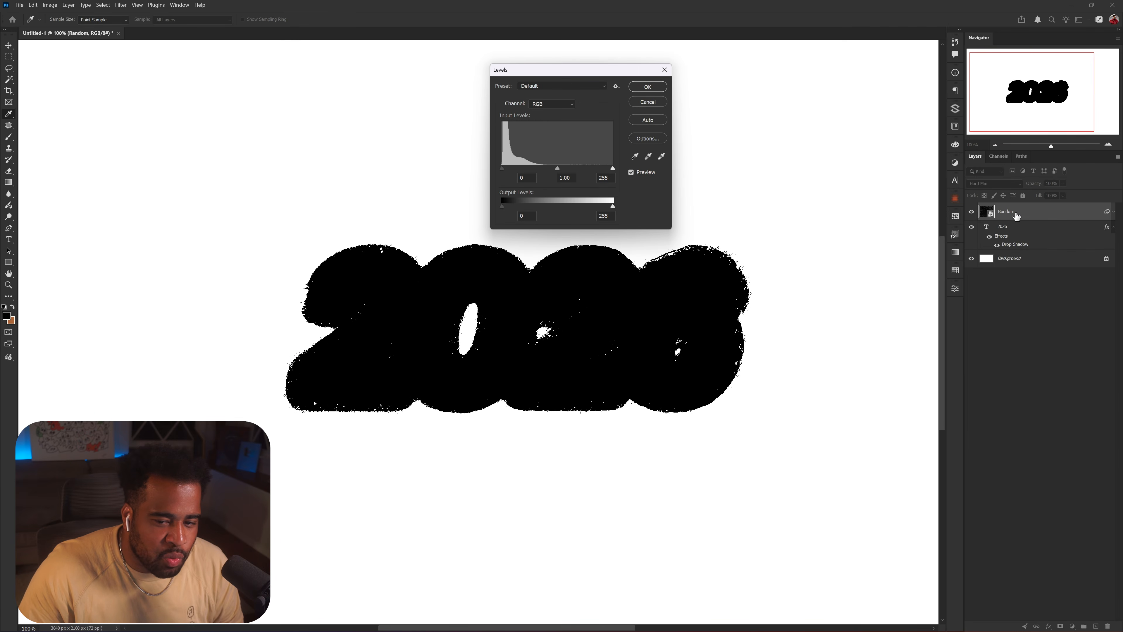
drag(560, 169, 508, 169)
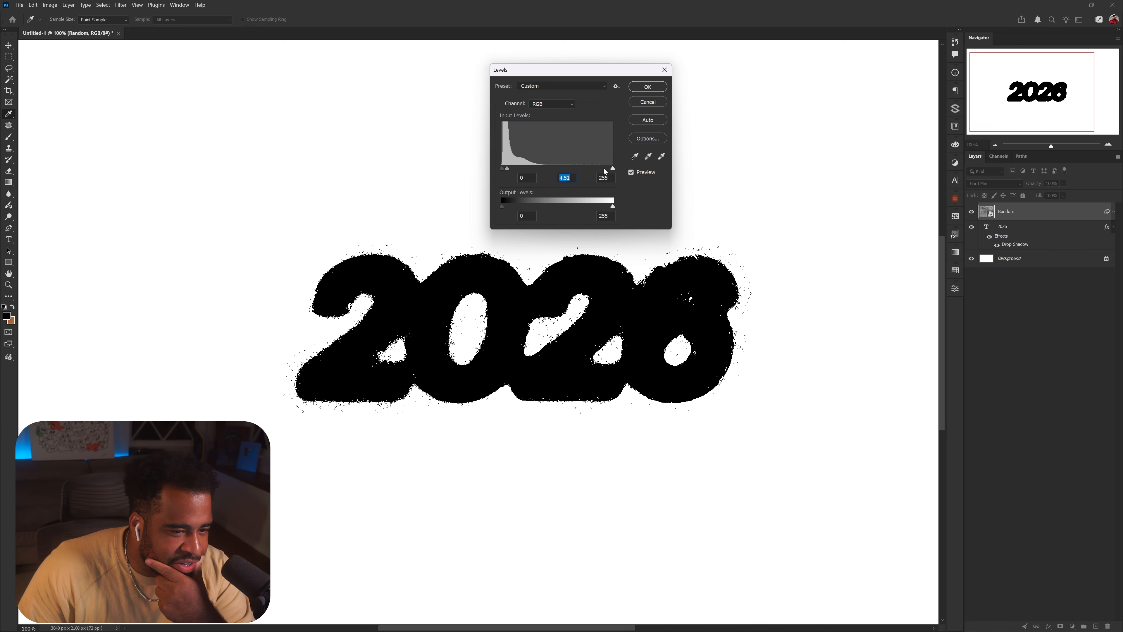
drag(612, 169, 535, 172)
- Adjust the Random texture's output levels and lower its input white point further to refine the rough edges
click(612, 208)
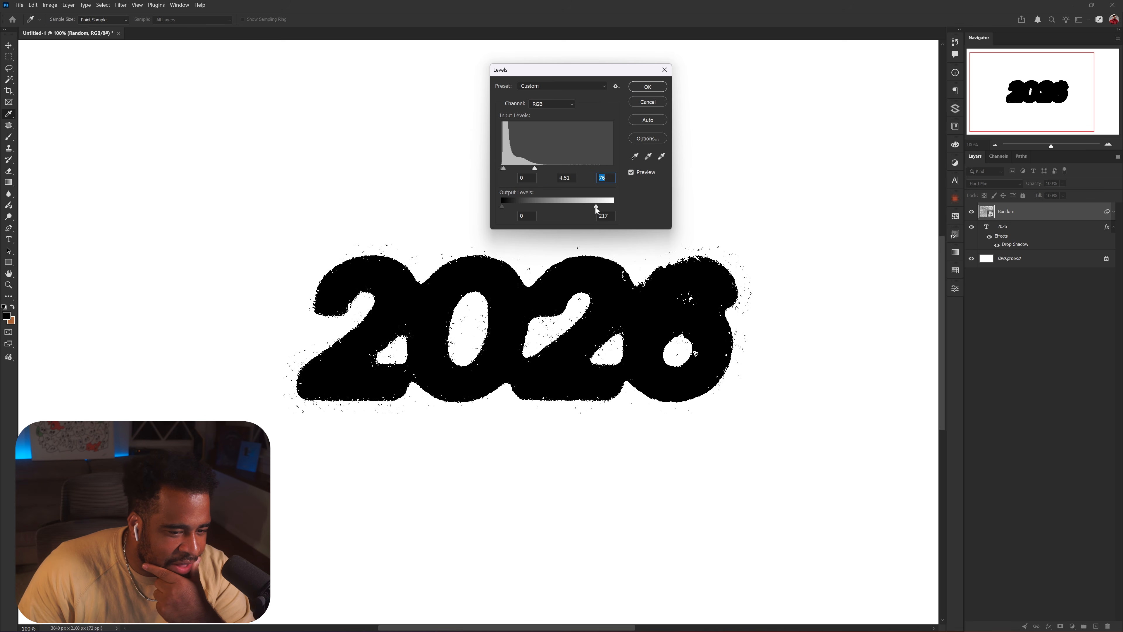
mouse_move(502, 206)
mouse_down()
mouse_move(522, 206)
mouse_move(508, 206)
mouse_up()
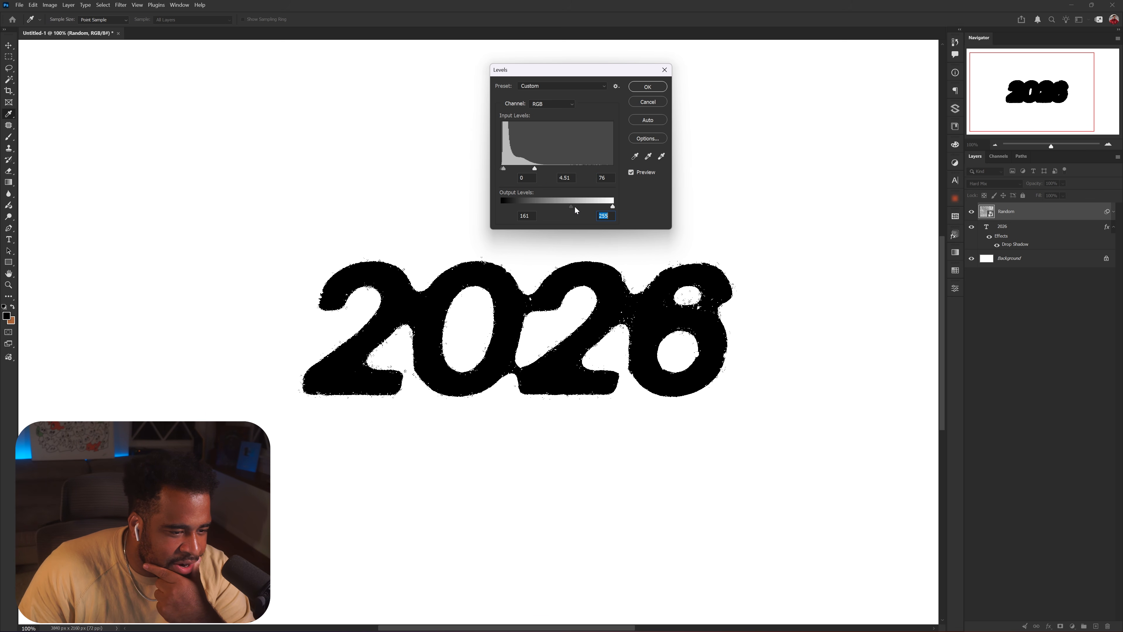
drag(535, 169, 515, 168)
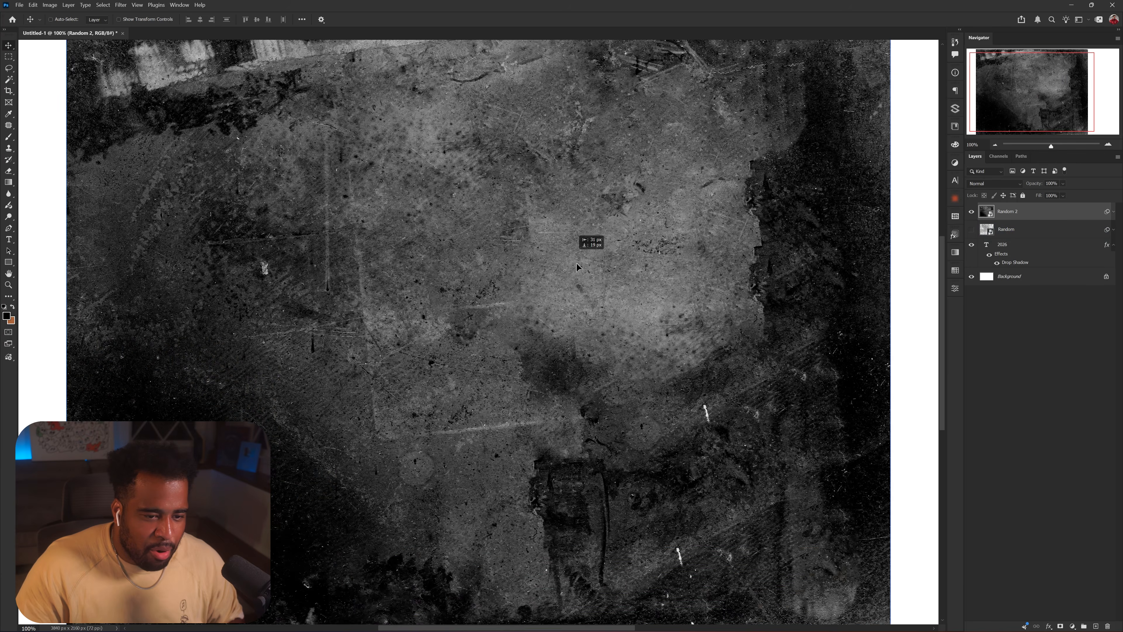
- Try repositioning the Random 2 texture over the lettering and undo the move
drag(592, 241, 688, 223)
key(ctrl+z)
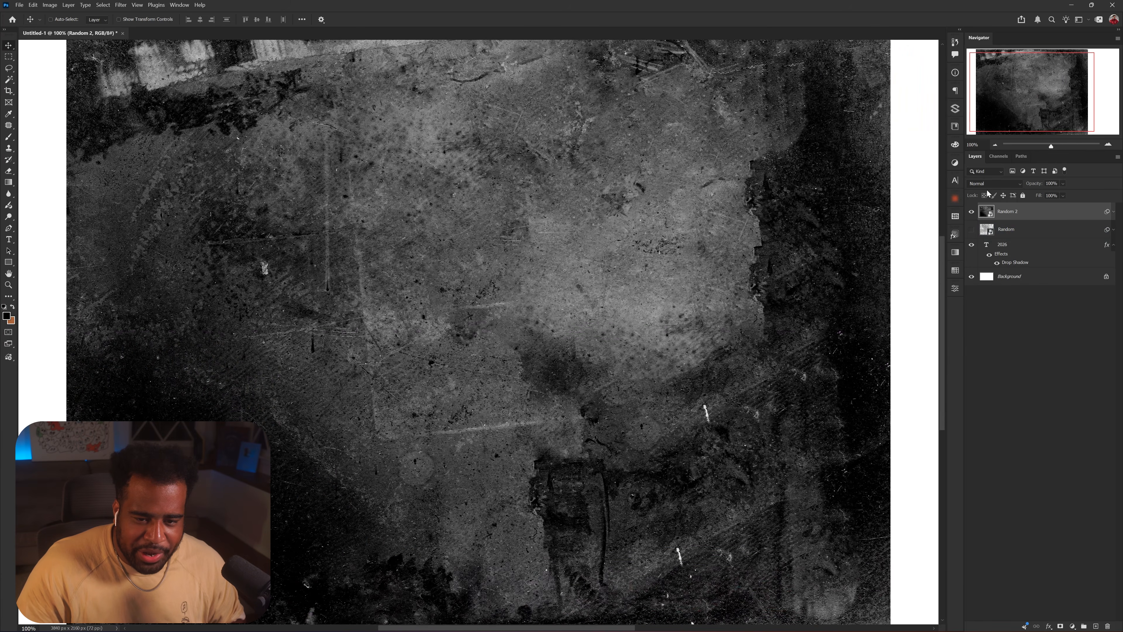
- Set the Random 2 texture's blend mode to Hard Mix and apply a Levels adjustment that brightens it
click(991, 184)
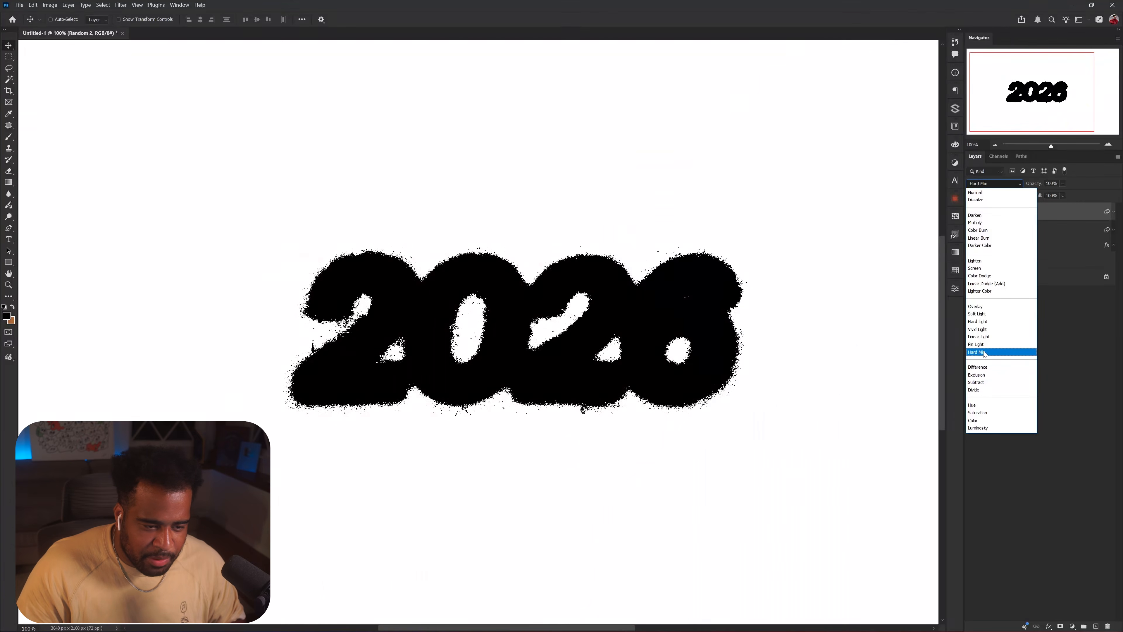
click(978, 352)
key(ctrl+l)
drag(613, 169, 569, 168)
click(648, 87)
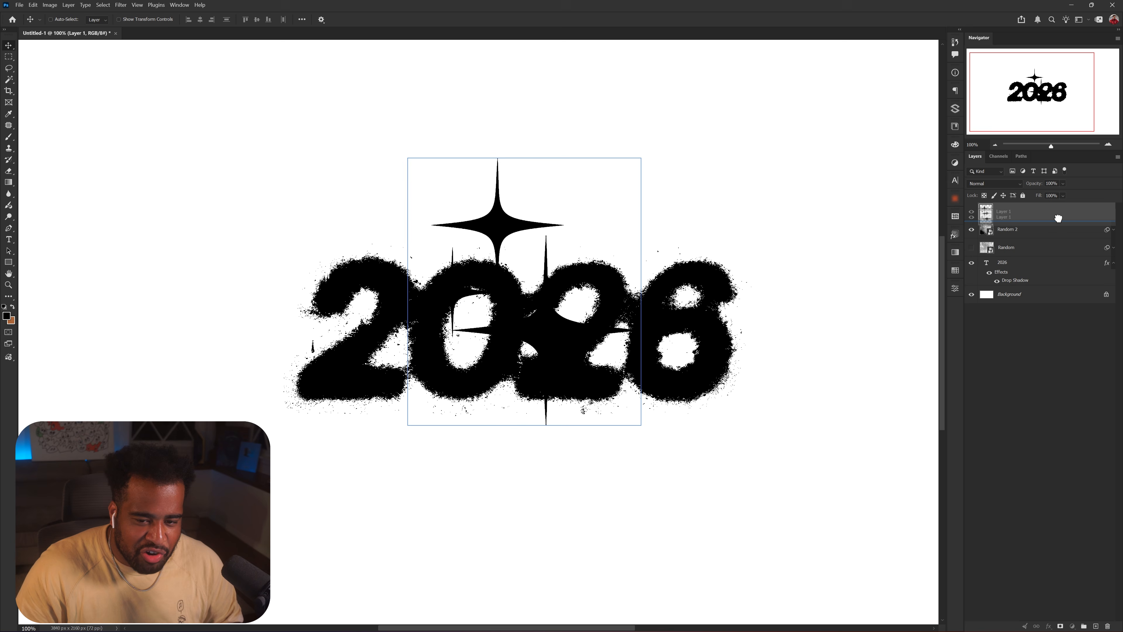
- Place the star graphic layer directly below the Random 2 texture and shift the stars slightly over the lettering
drag(1059, 218, 1011, 239)
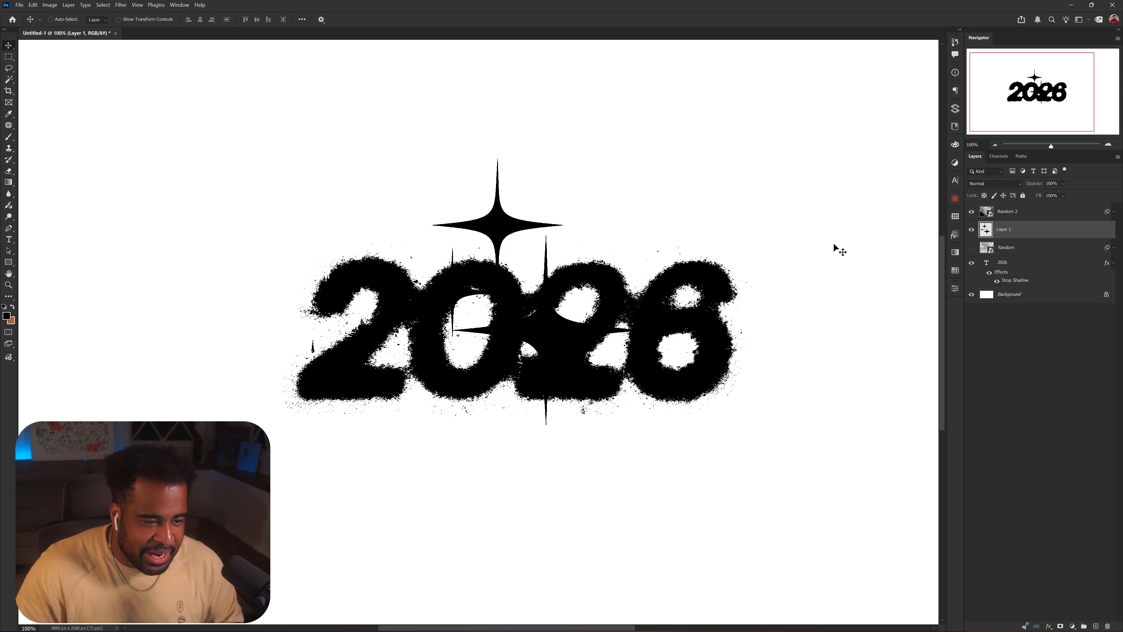
drag(585, 250, 636, 272)
scroll(561, 251, up, 3)
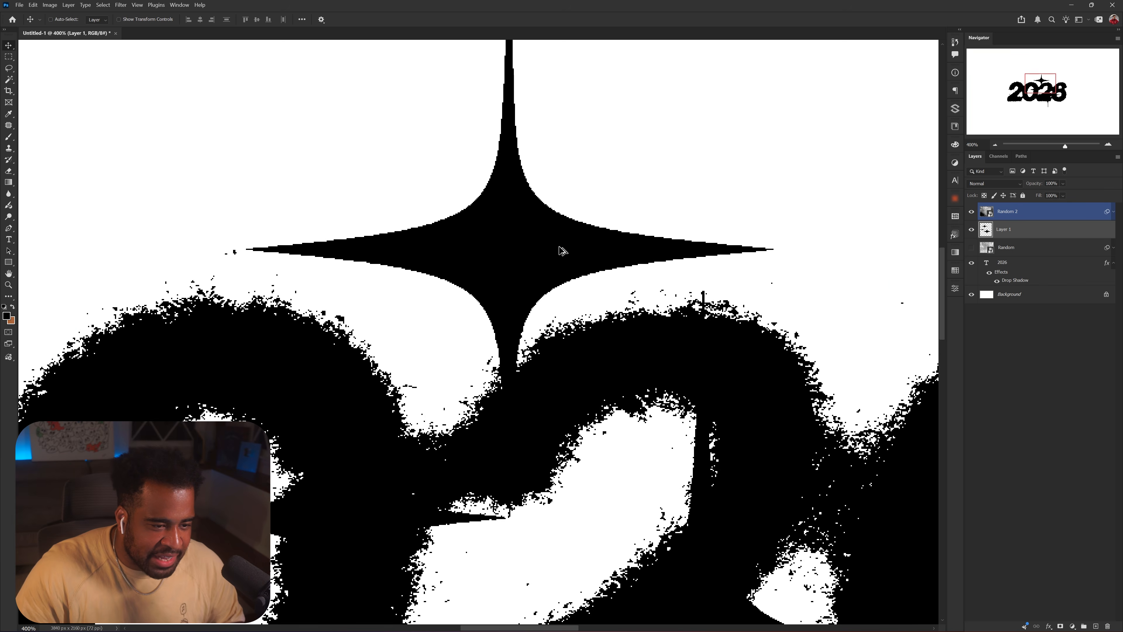
scroll(560, 251, down, 1)
- Convert the star layer to a smart object and apply a Gaussian Blur with a radius of about 4 pixels
right_click(1016, 230)
click(1060, 413)
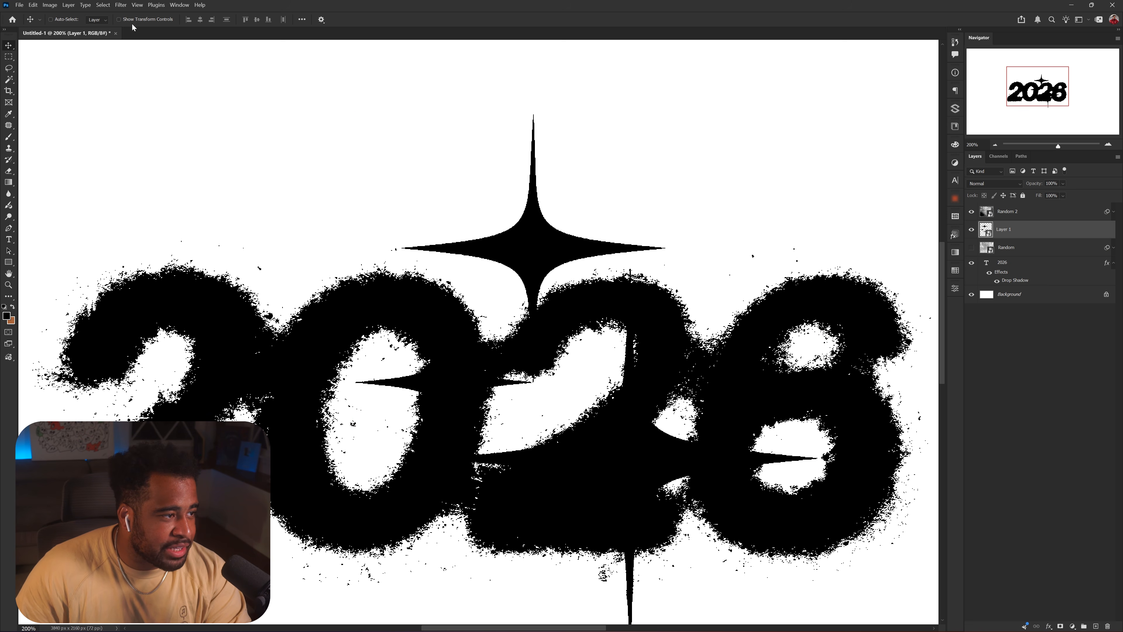
click(123, 6)
mouse_move(140, 119)
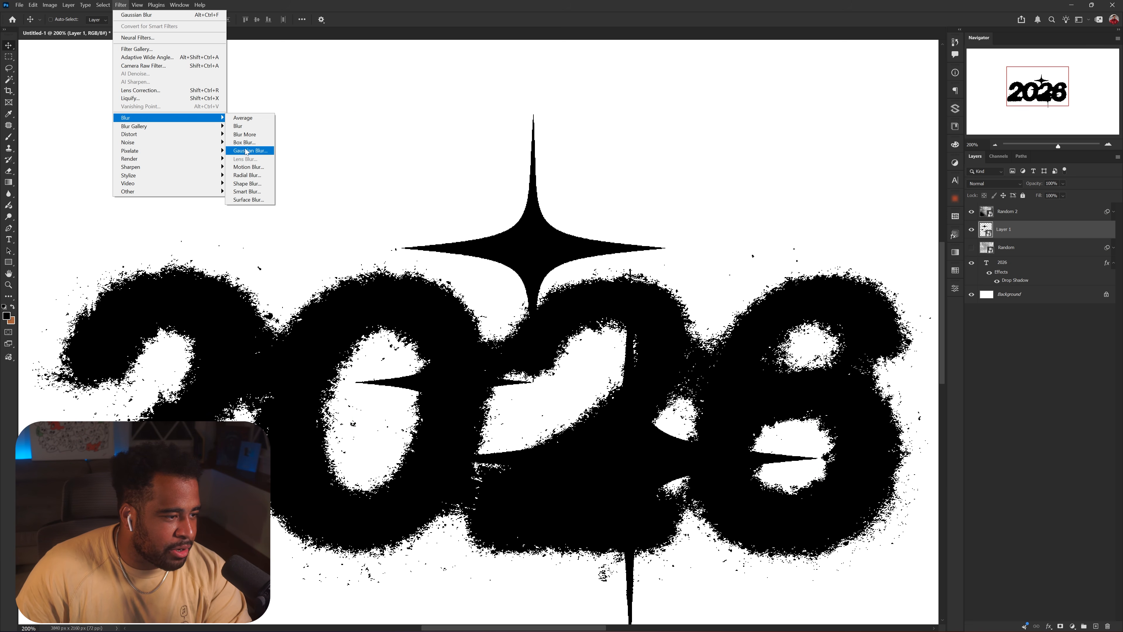
click(246, 151)
drag(684, 303, 672, 306)
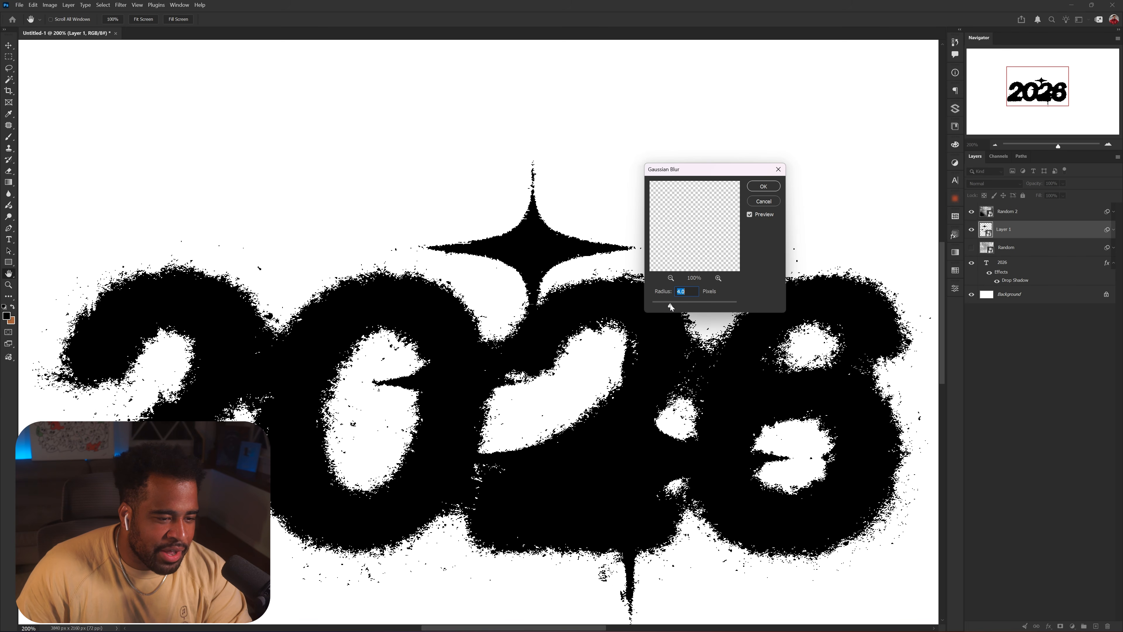
click(764, 186)
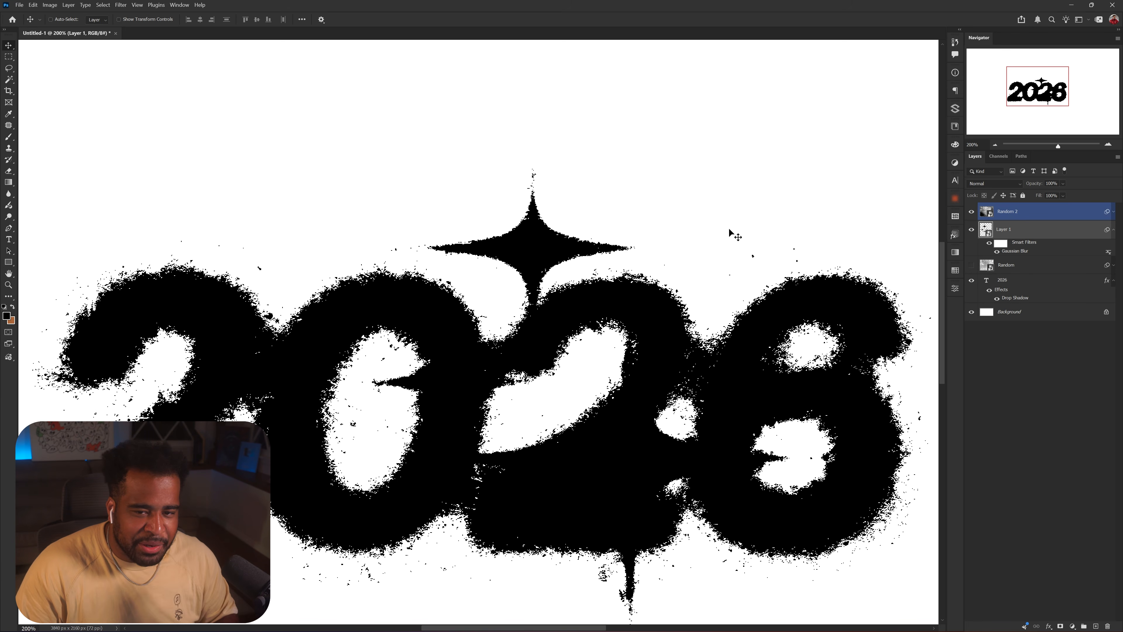
- Set the star layer's blend mode to Linear Burn and reposition the stars slightly over the 2026 lettering
key(ctrl+minus)
key(ctrl+minus)
key(v)
drag(645, 305, 648, 341)
scroll(725, 325, up, 2)
scroll(735, 339, down, 2)
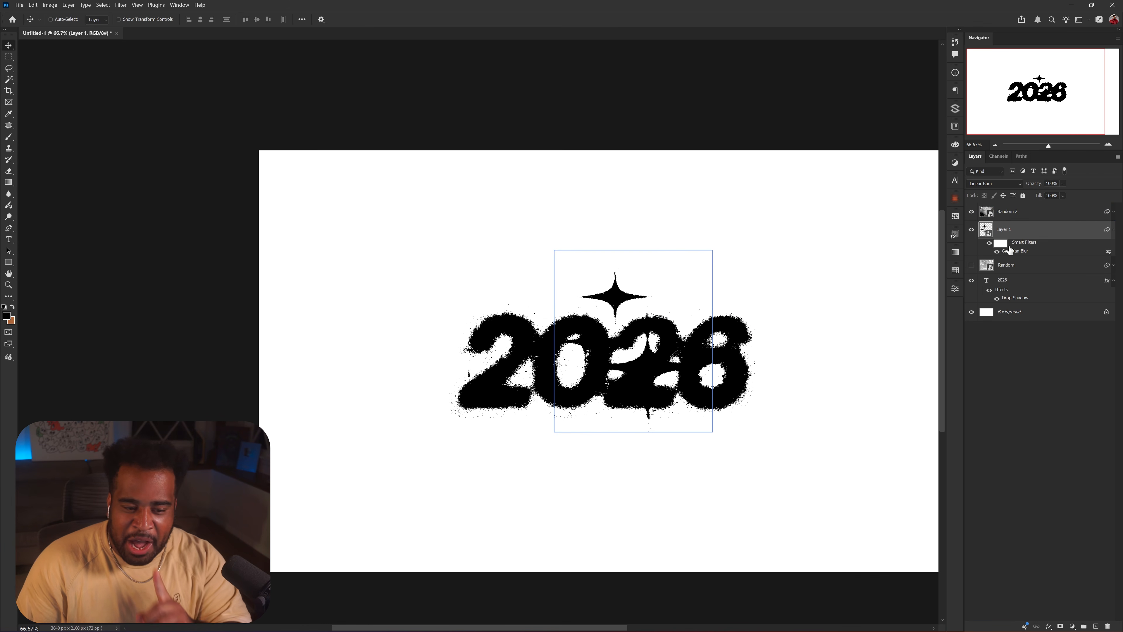
- Review the drop shadow settings of the 2026 text layer without changing them
click(1025, 289)
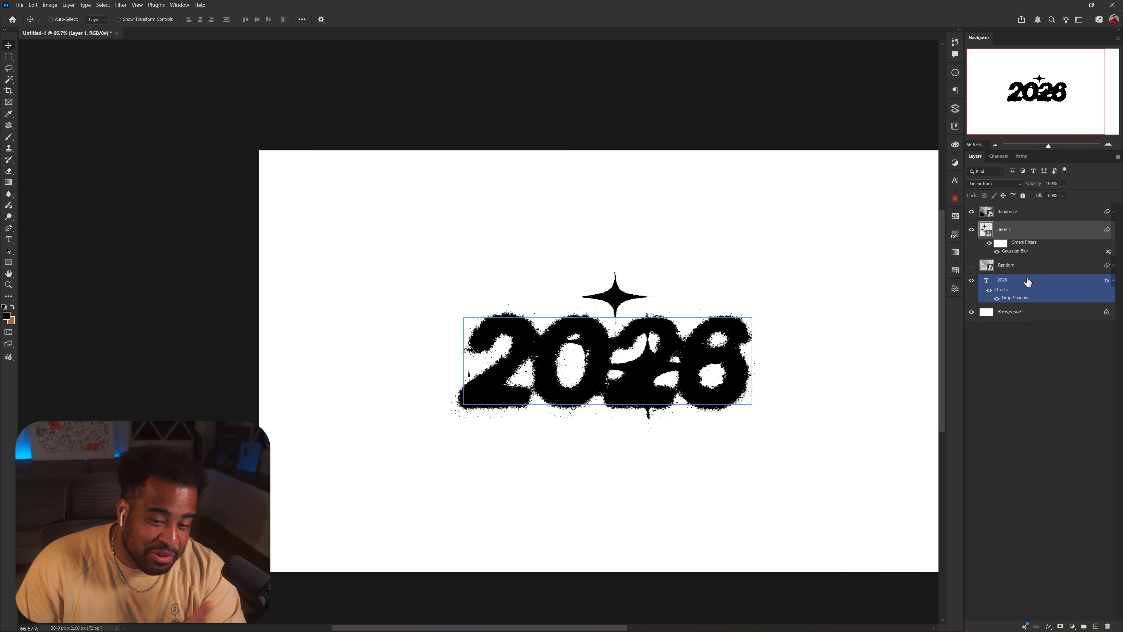
double_click(1017, 301)
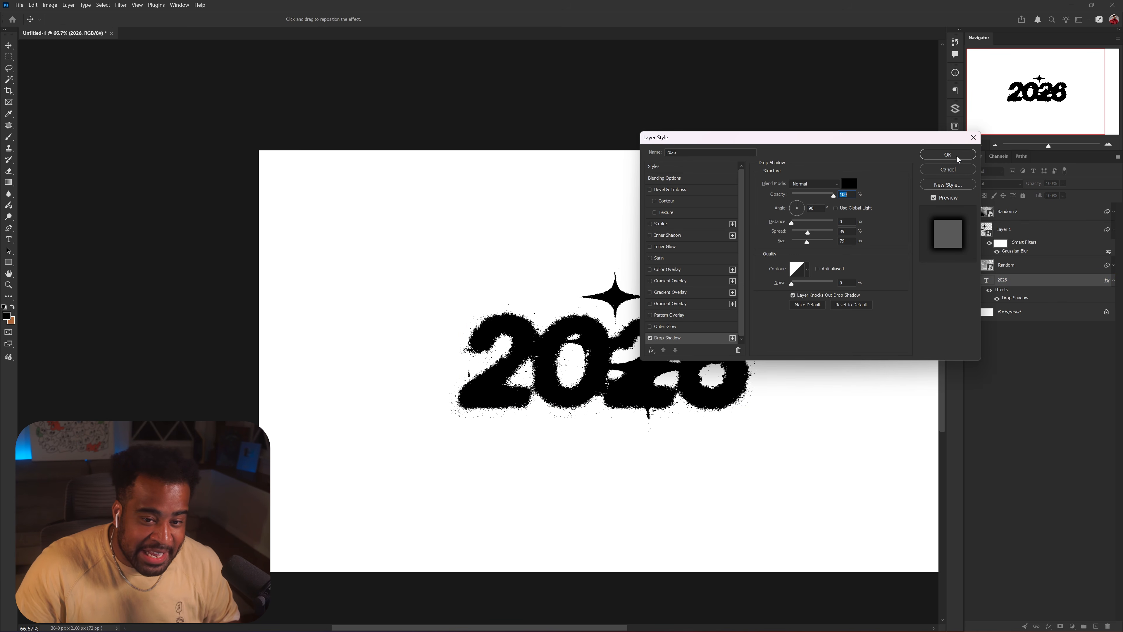
click(948, 155)
scroll(800, 368, up, 5)
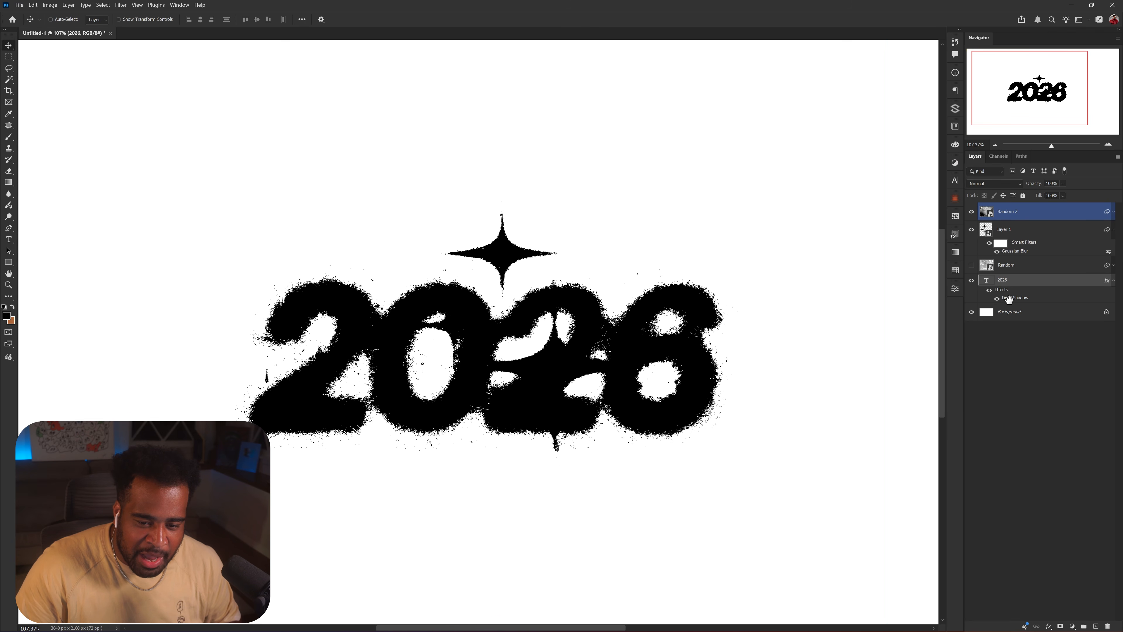
- Set the 2026 text's drop shadow spread to 43% and its size to 87 px
double_click(1009, 299)
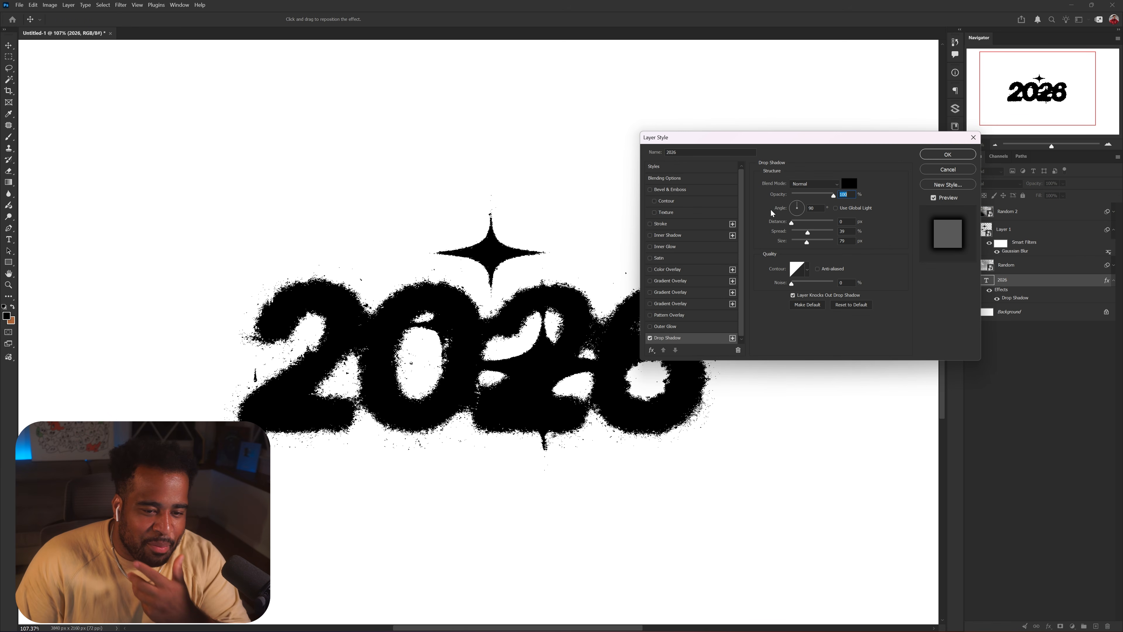
mouse_move(808, 243)
mouse_down()
mouse_move(820, 246)
mouse_move(800, 246)
mouse_move(809, 245)
mouse_move(801, 236)
mouse_move(814, 242)
mouse_up()
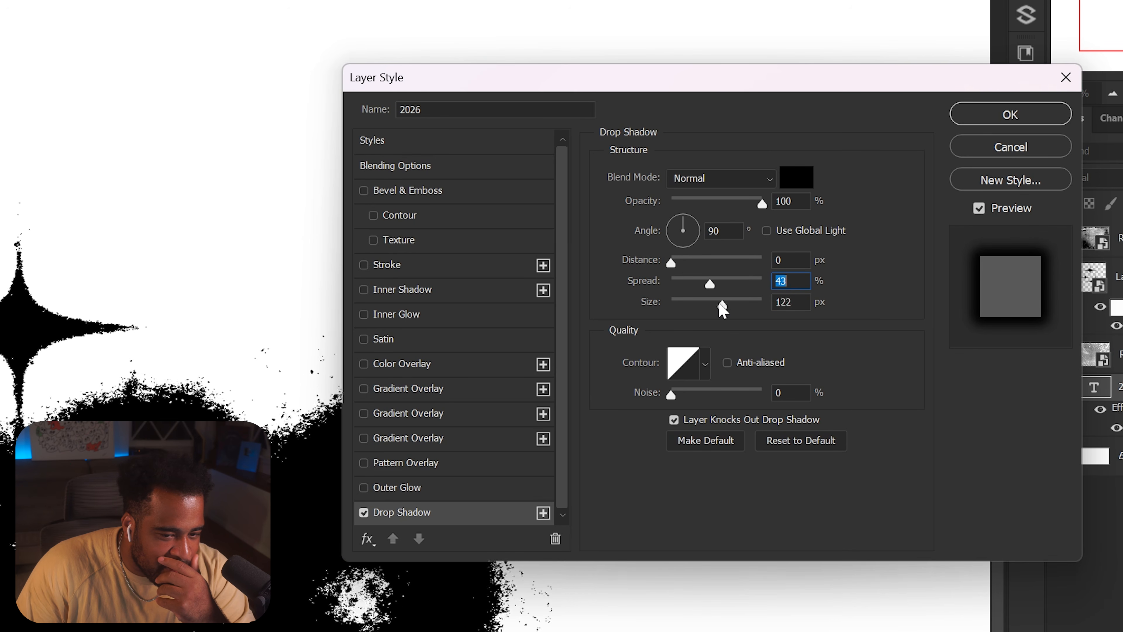
drag(723, 310, 708, 307)
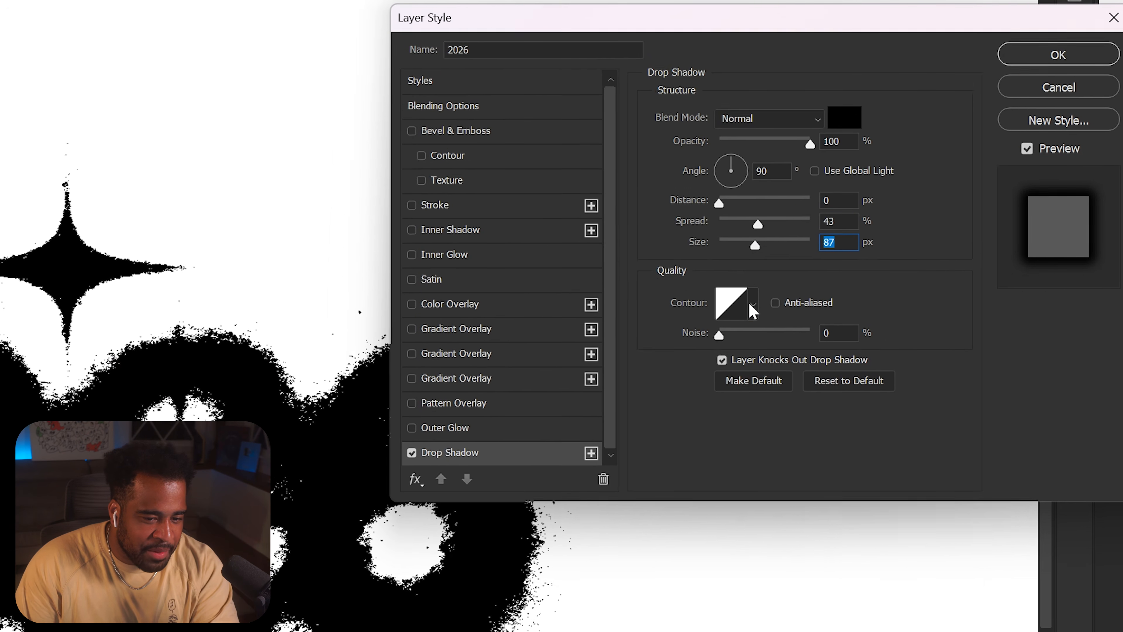
- Try out several contour presets on the 2026 text's drop shadow and compare the outlines they produce
click(753, 306)
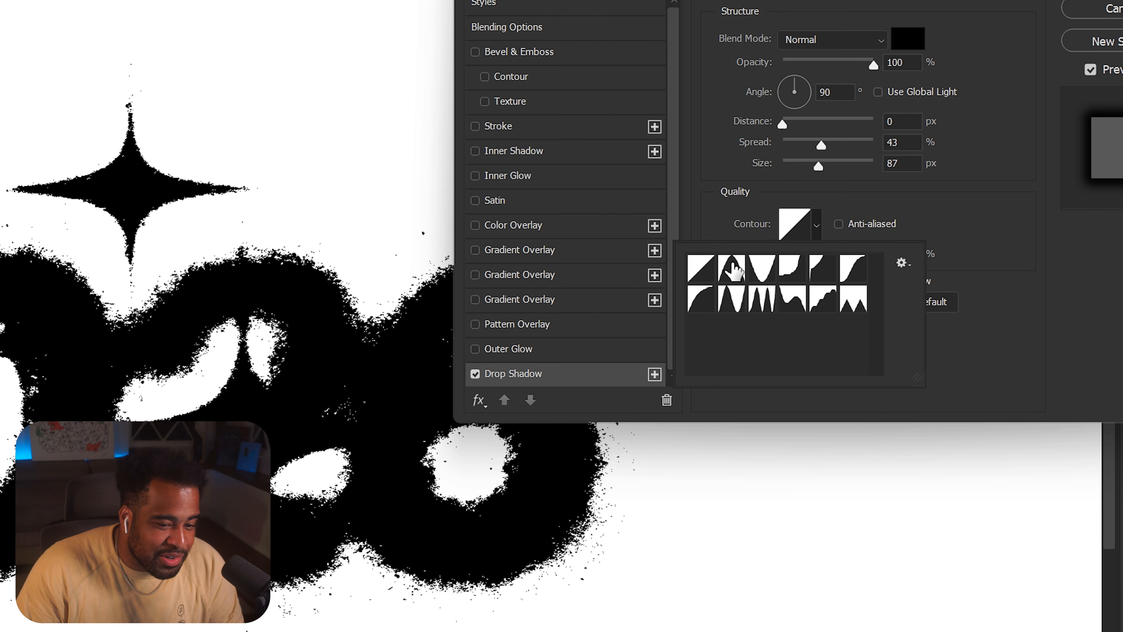
click(733, 264)
click(761, 267)
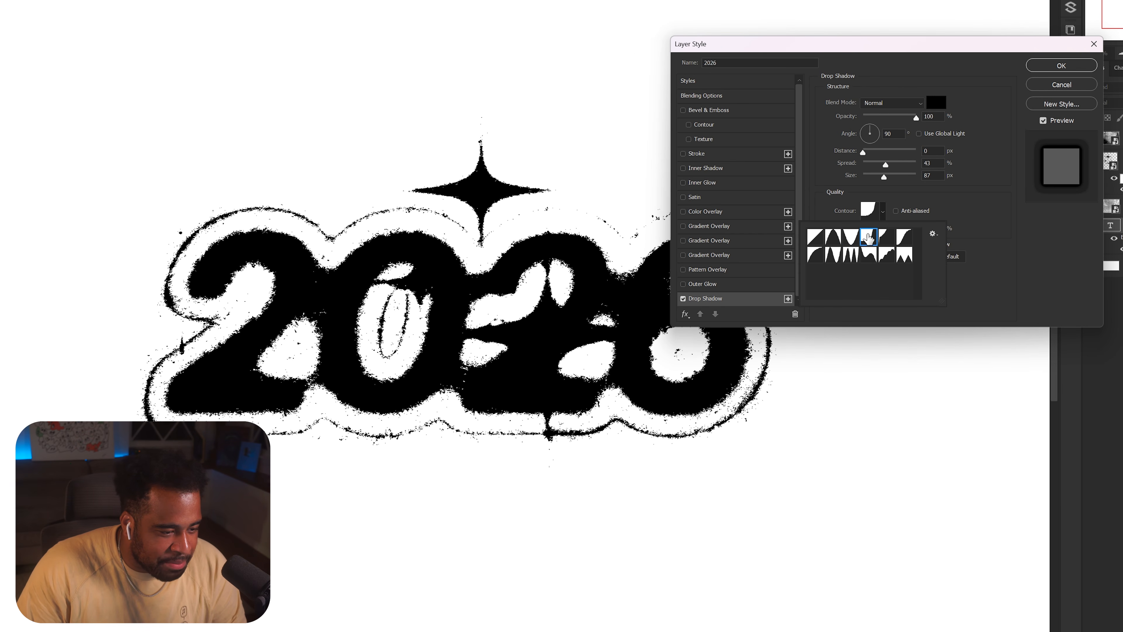
click(887, 238)
click(904, 255)
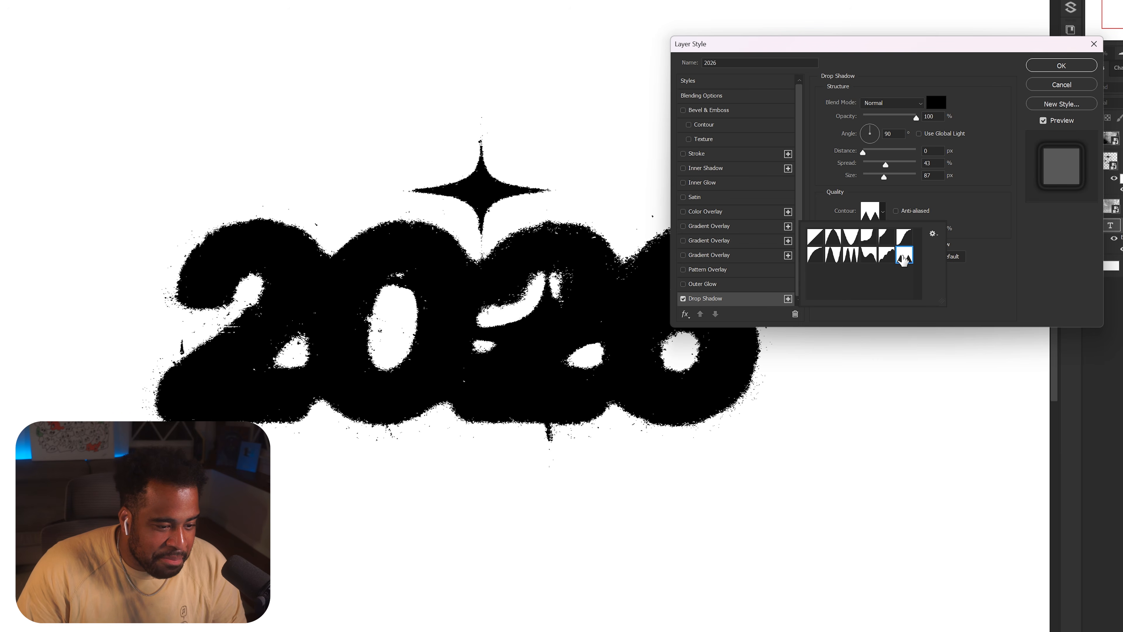
click(868, 256)
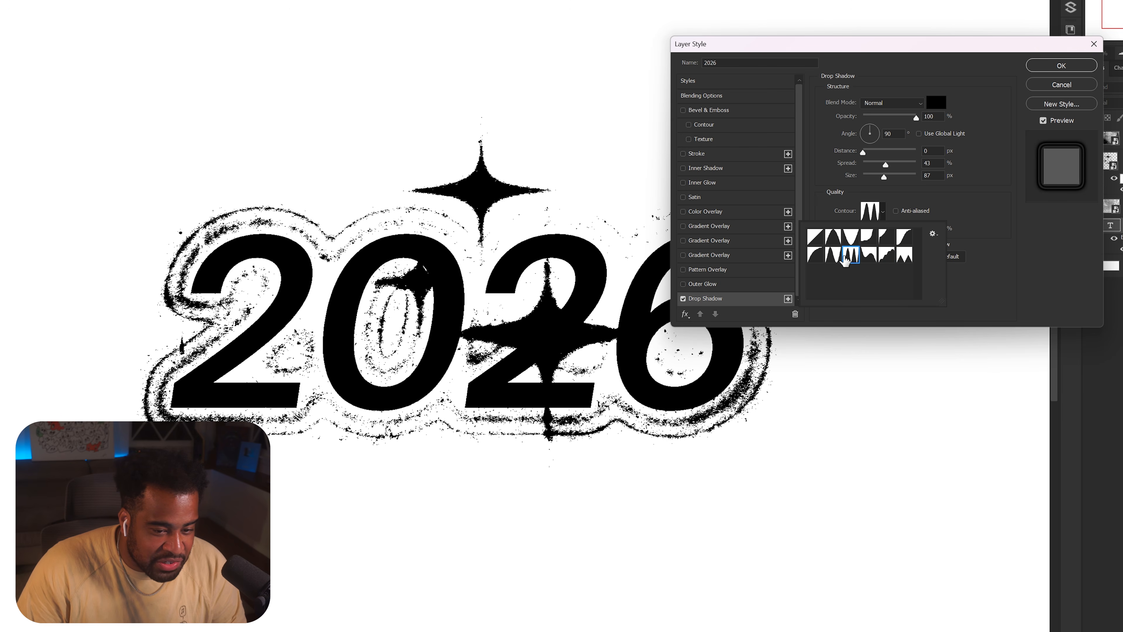
click(833, 257)
click(817, 256)
click(832, 255)
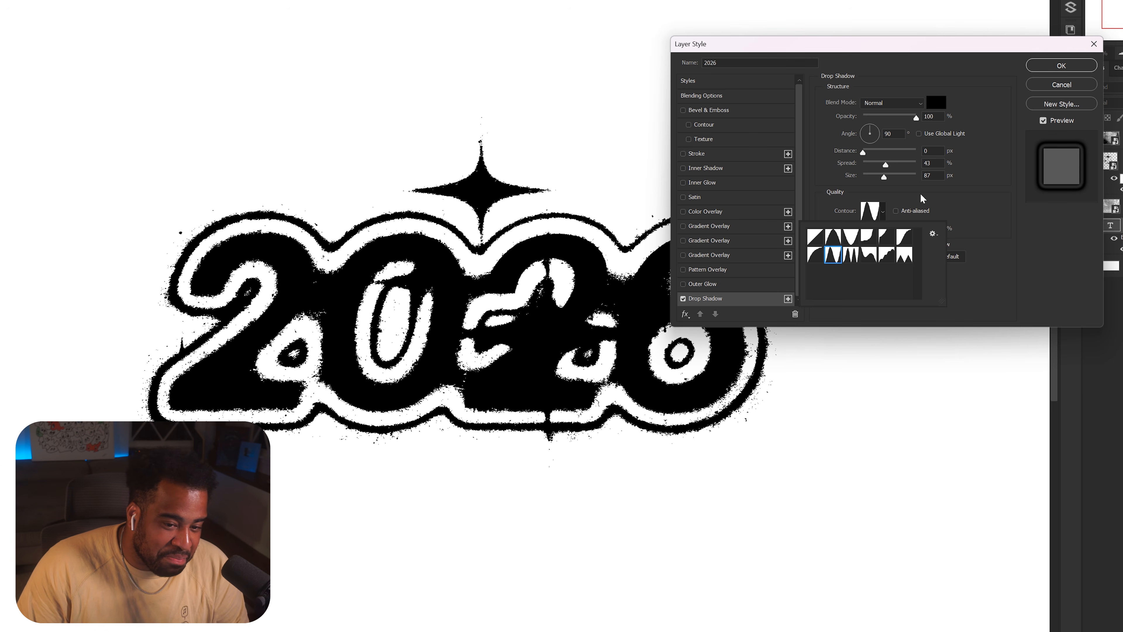
- Set the drop shadow's spread to 33% and size to 120 px, and reshape its U-shaped contour curve by moving the middle and end points
click(921, 197)
drag(892, 163, 863, 165)
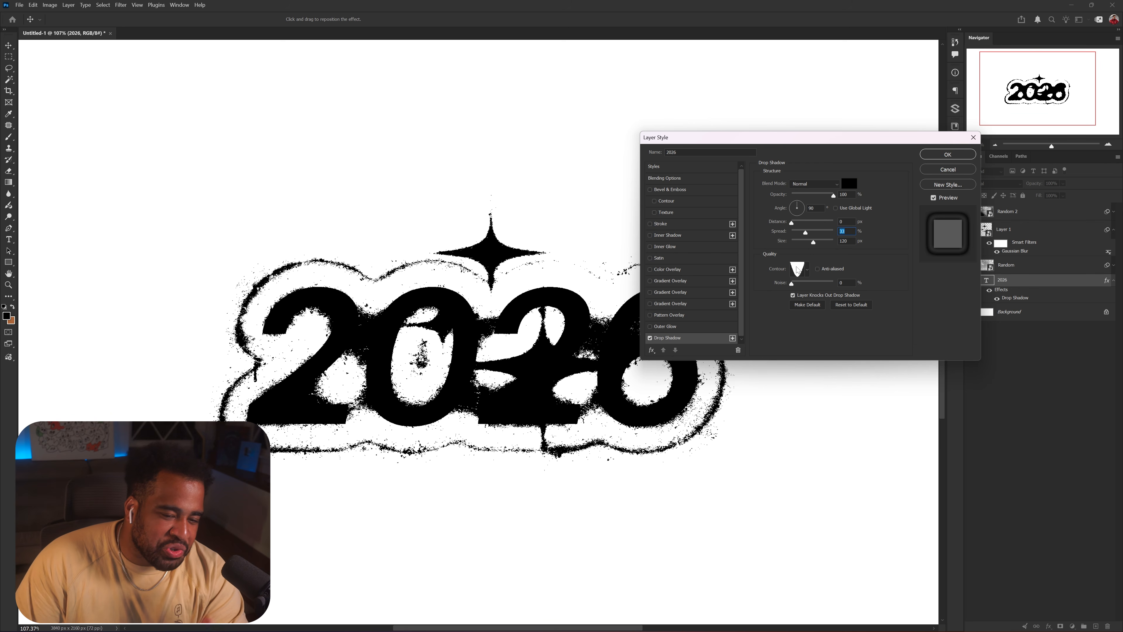
click(798, 269)
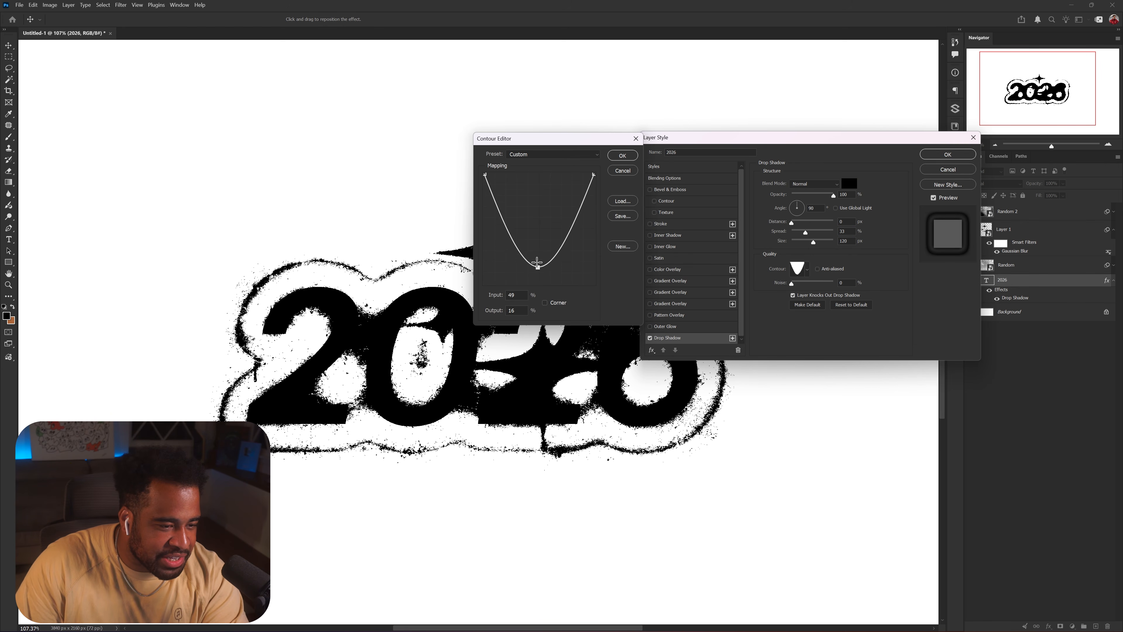
drag(538, 263, 539, 248)
drag(498, 191, 506, 191)
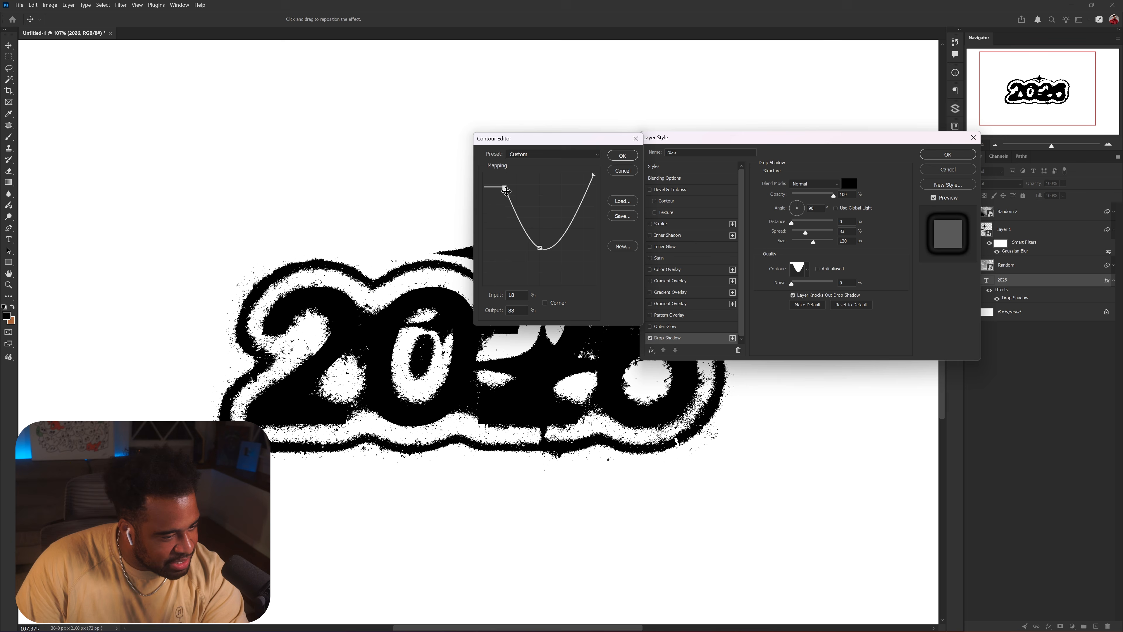
drag(594, 174, 567, 186)
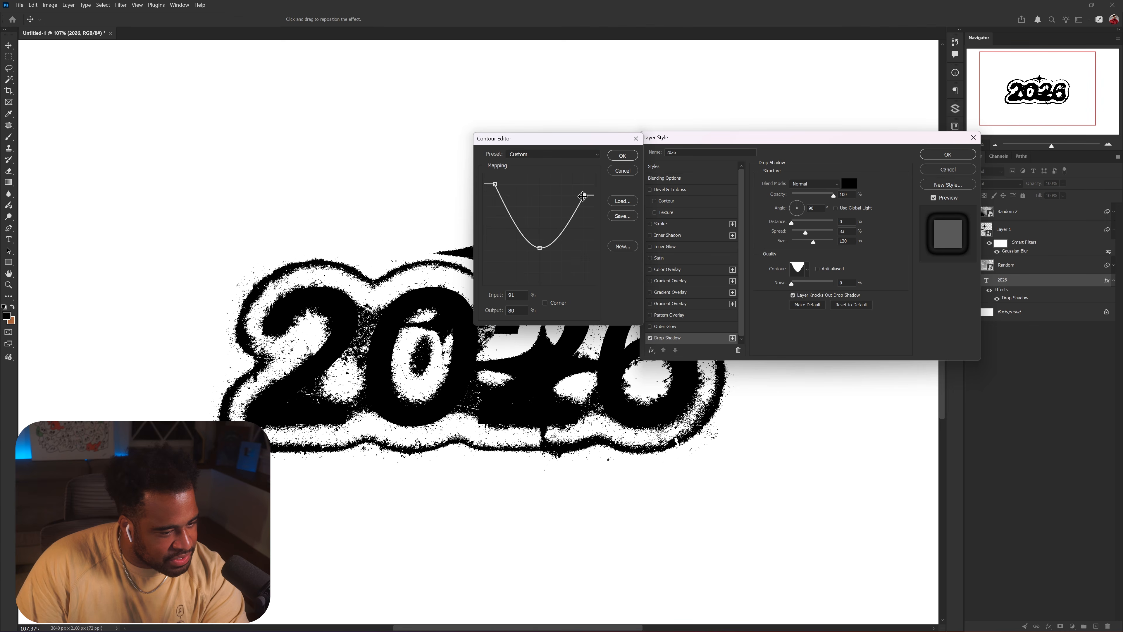
drag(548, 231, 549, 212)
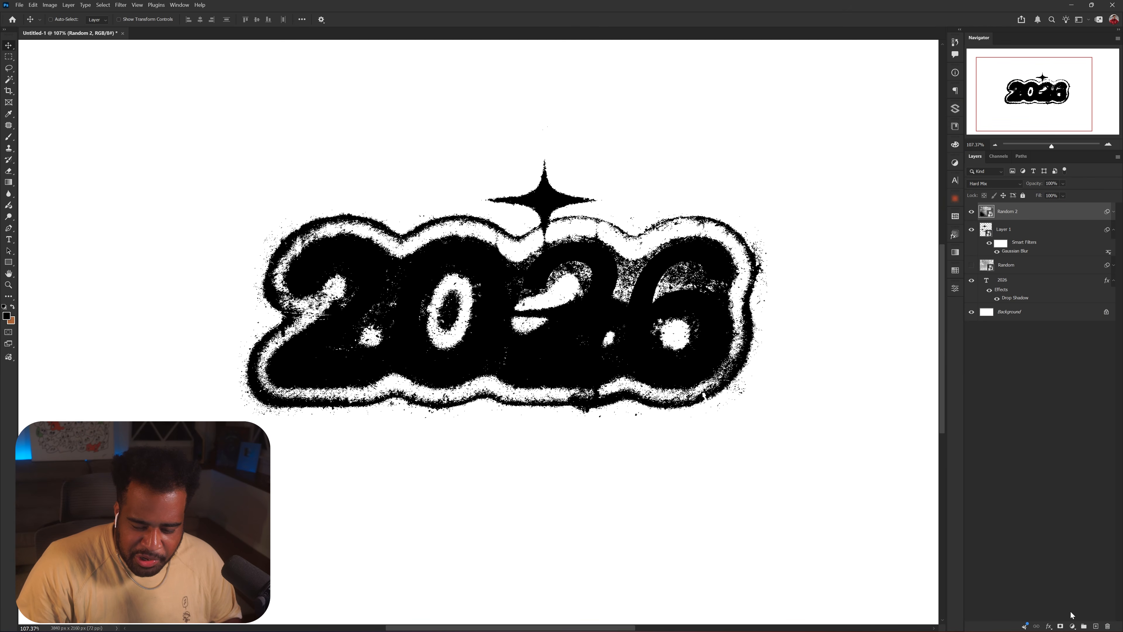
- Add a black (000000) solid color fill layer above Random 2 and delete its layer mask
click(1071, 611)
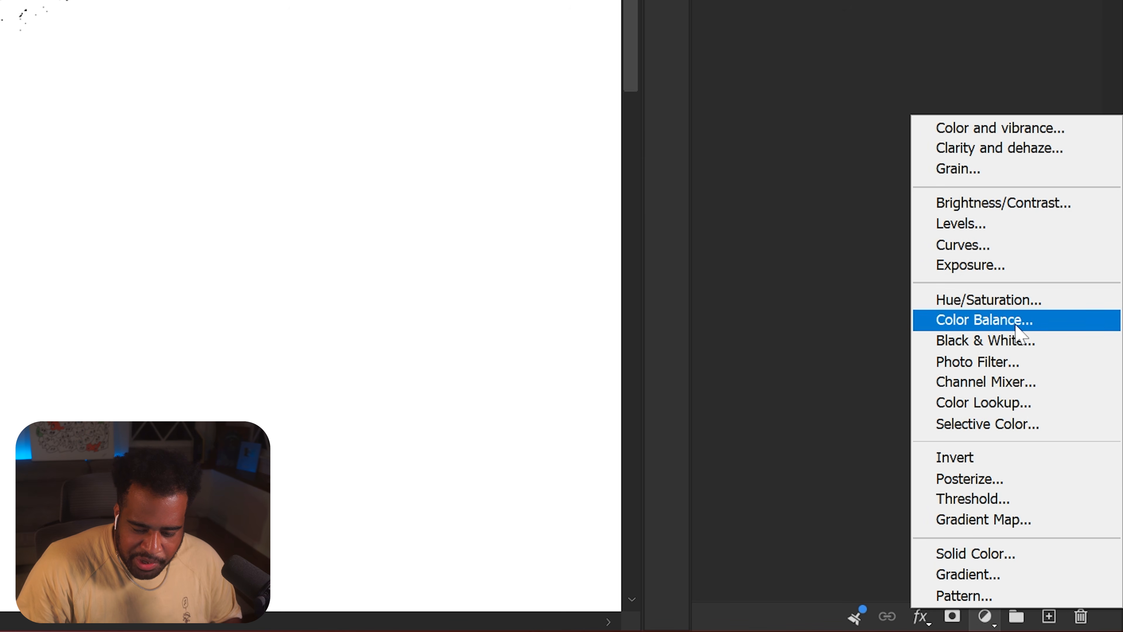
click(965, 554)
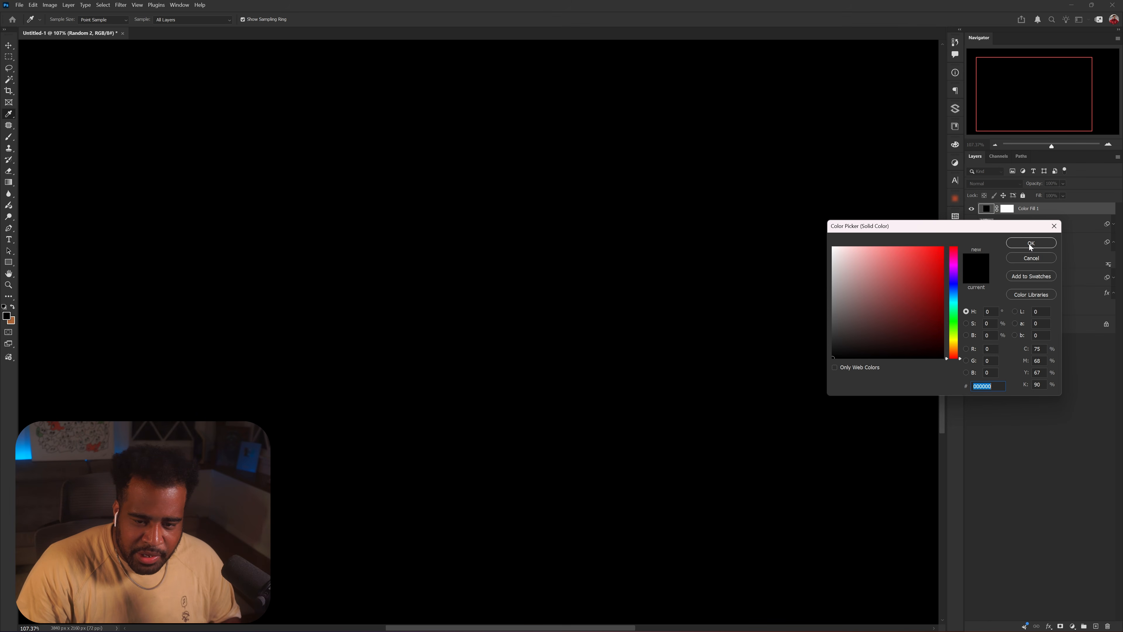
click(1030, 244)
right_click(1010, 210)
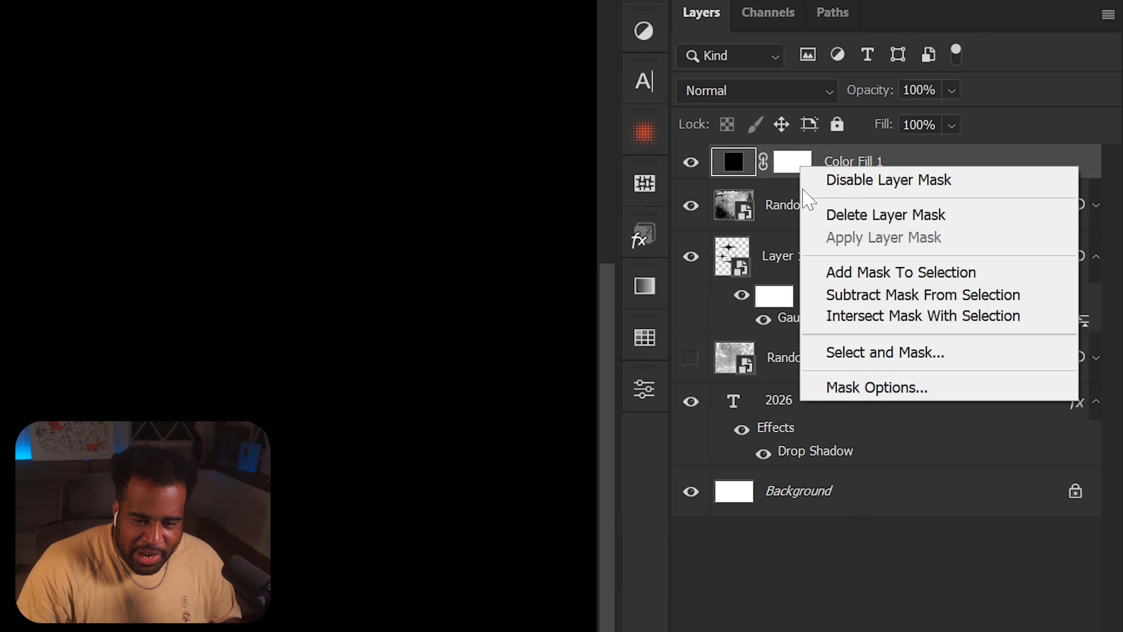
click(862, 216)
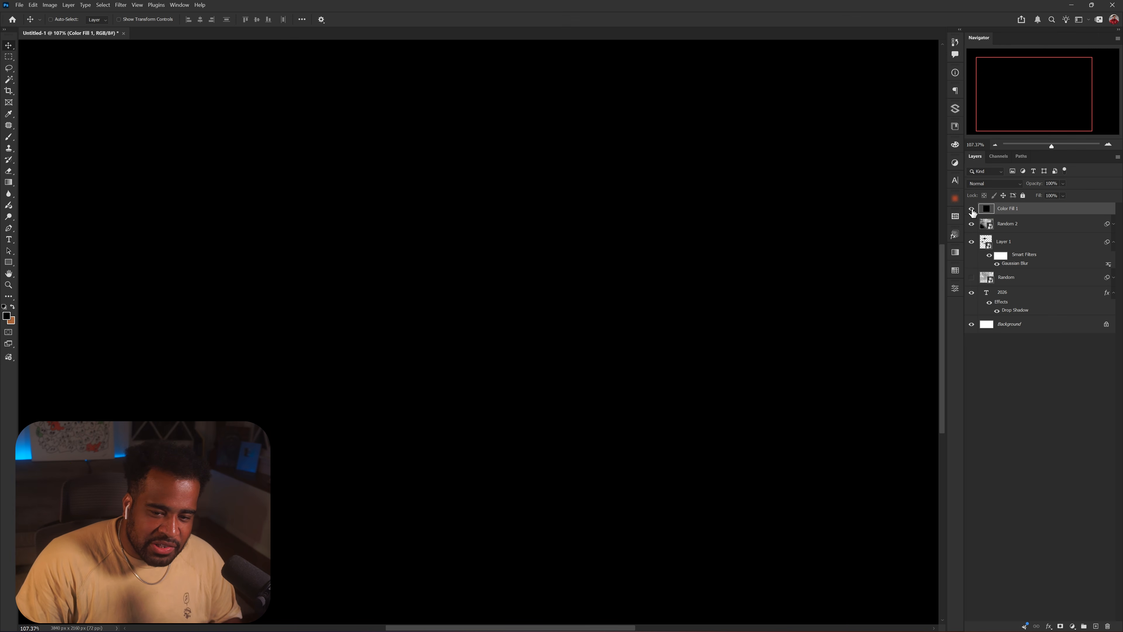
- Hide the black fill layer, make Random 2 the active layer and clear any selection
click(971, 209)
click(1021, 223)
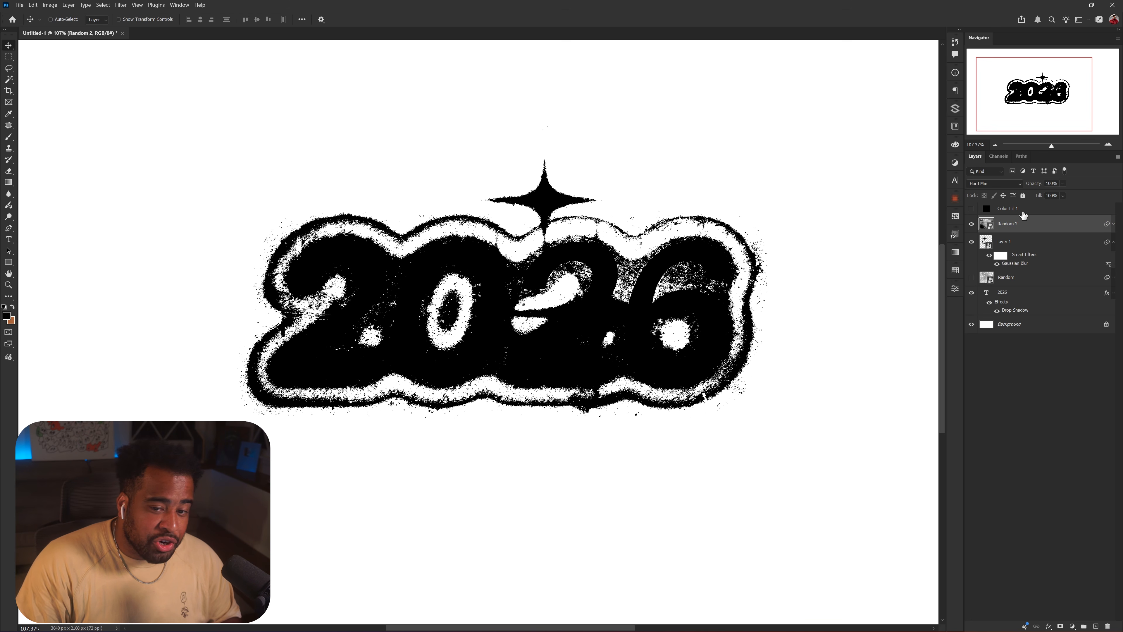
ctrl+click(992, 221)
key(ctrl+d)
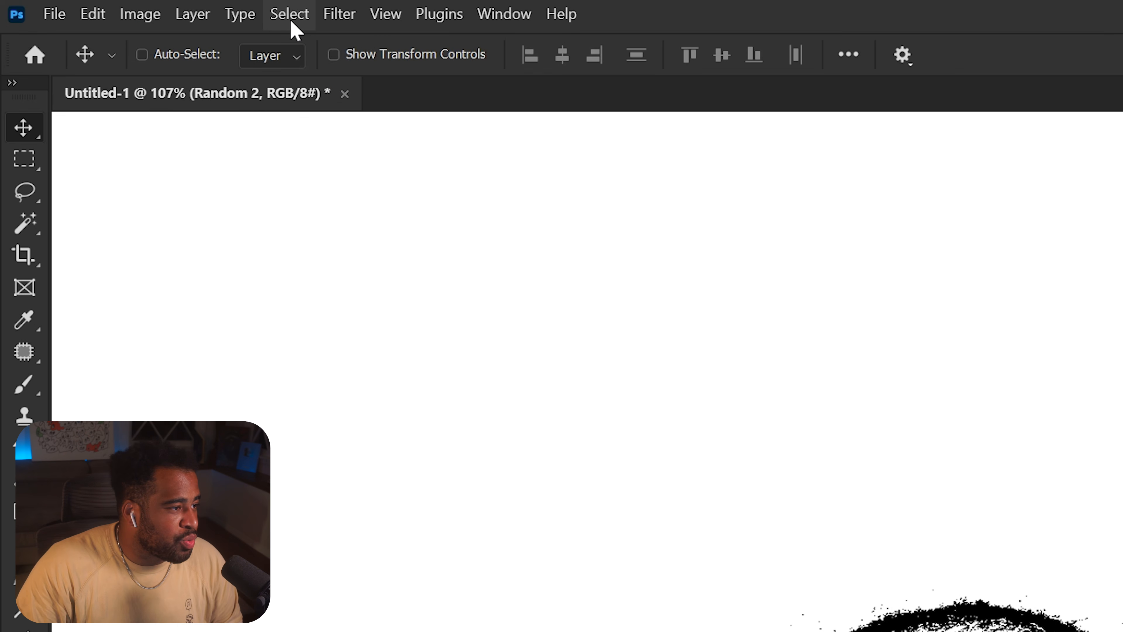
- Select the black areas of the 2026 artwork with Color Range, using sampled colors and a fuzziness of 100
click(103, 5)
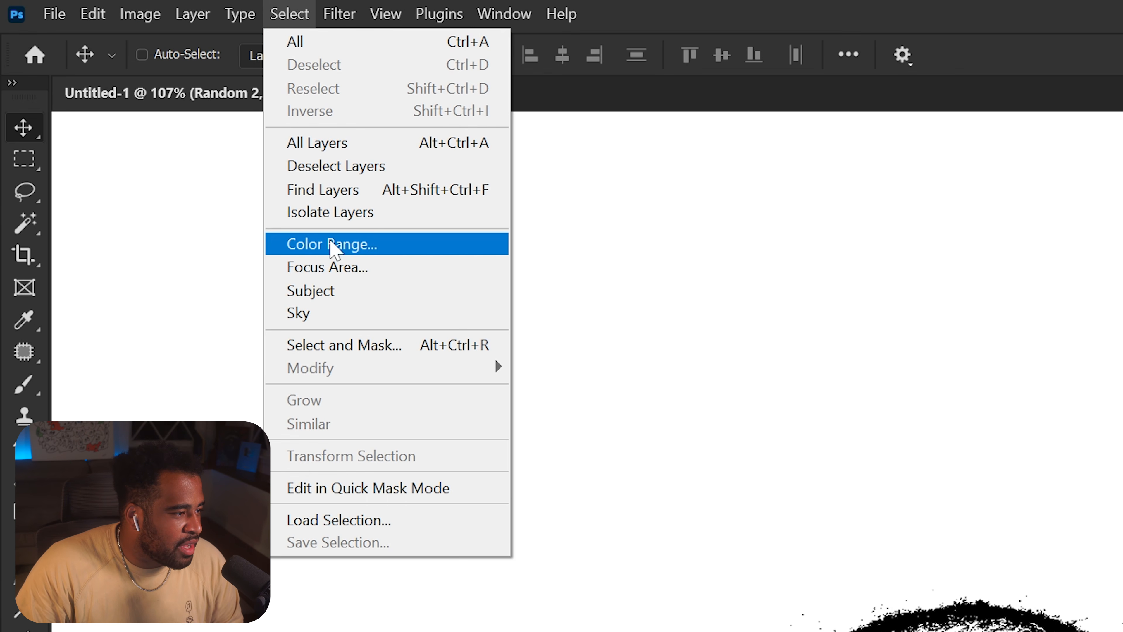
click(115, 87)
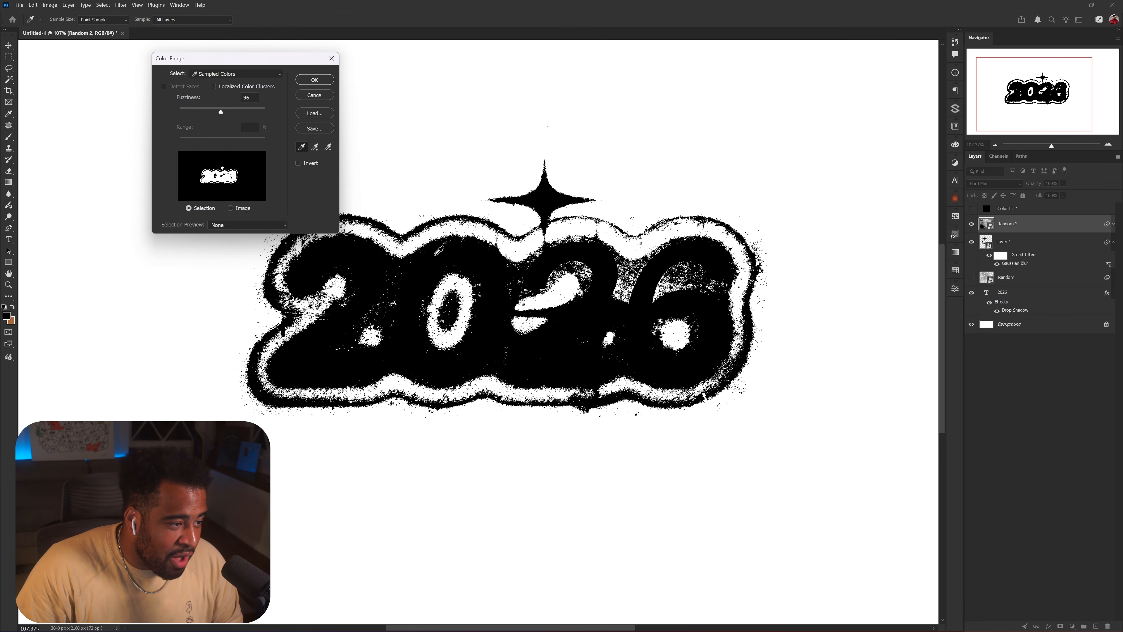
drag(242, 65, 373, 78)
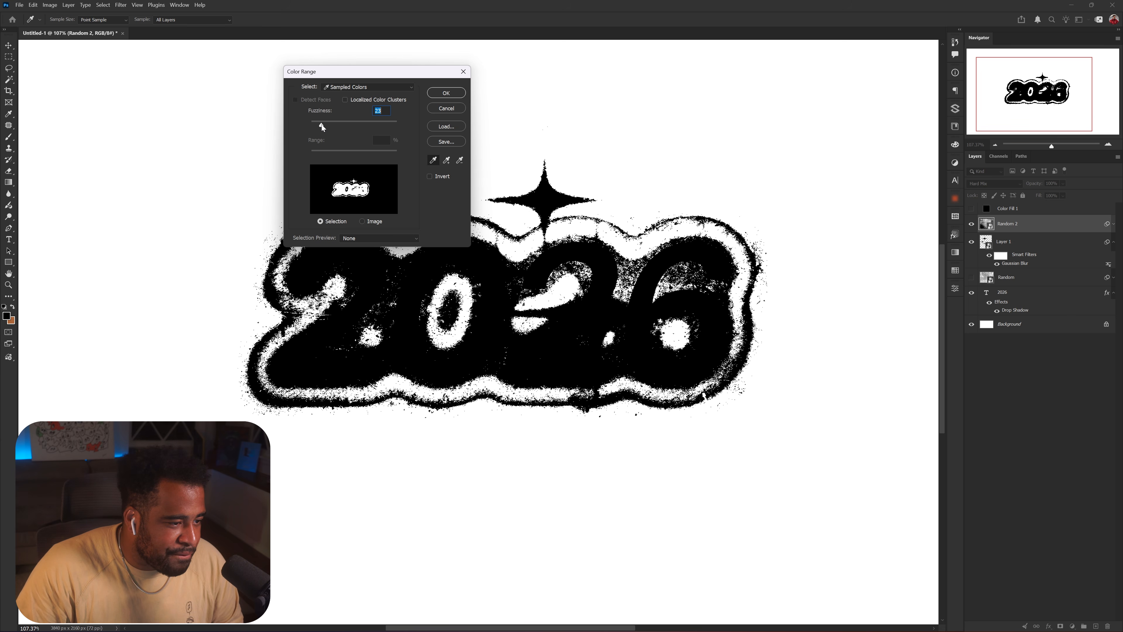
drag(381, 126, 359, 125)
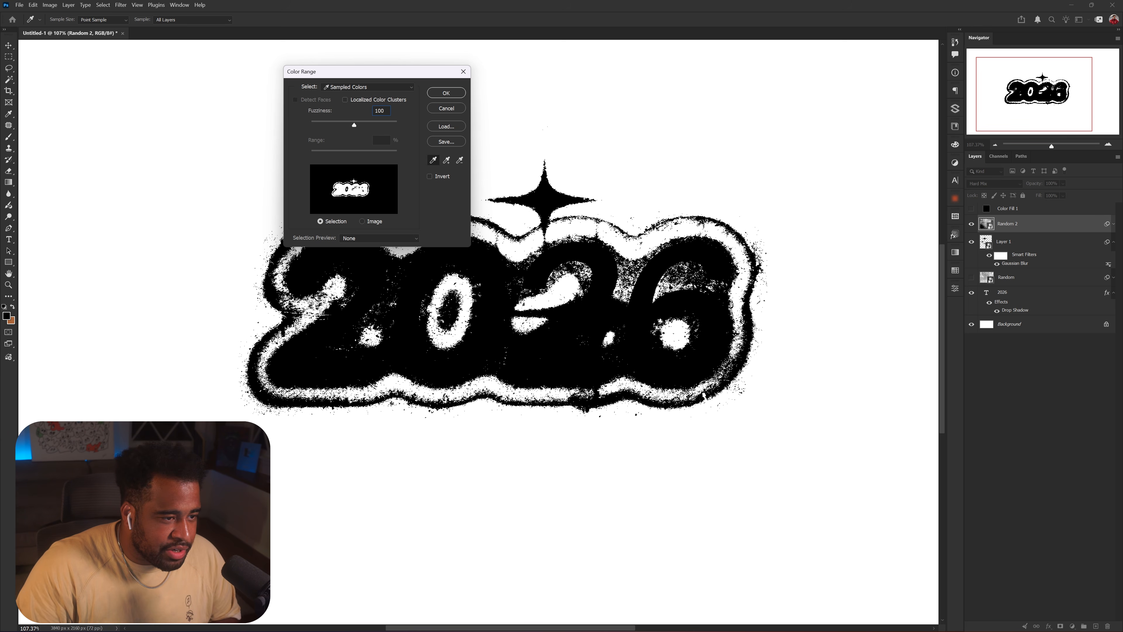
click(447, 93)
key(v)
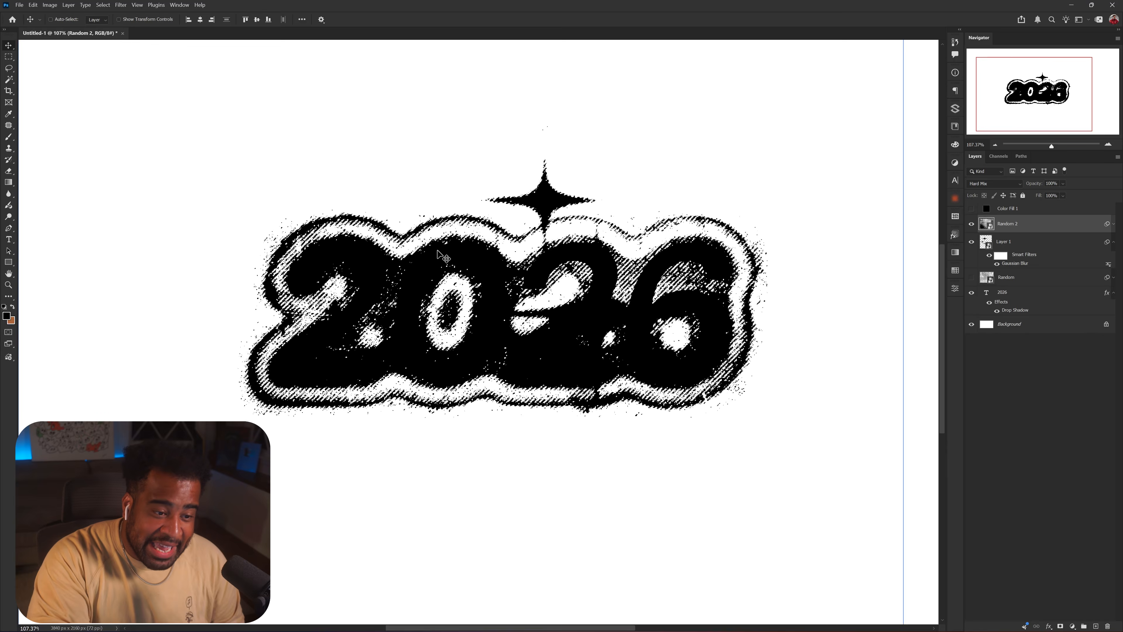
- Show the black fill layer masked by the selection, and hide the Random 2, Layer 1 and 2026 layers
click(971, 208)
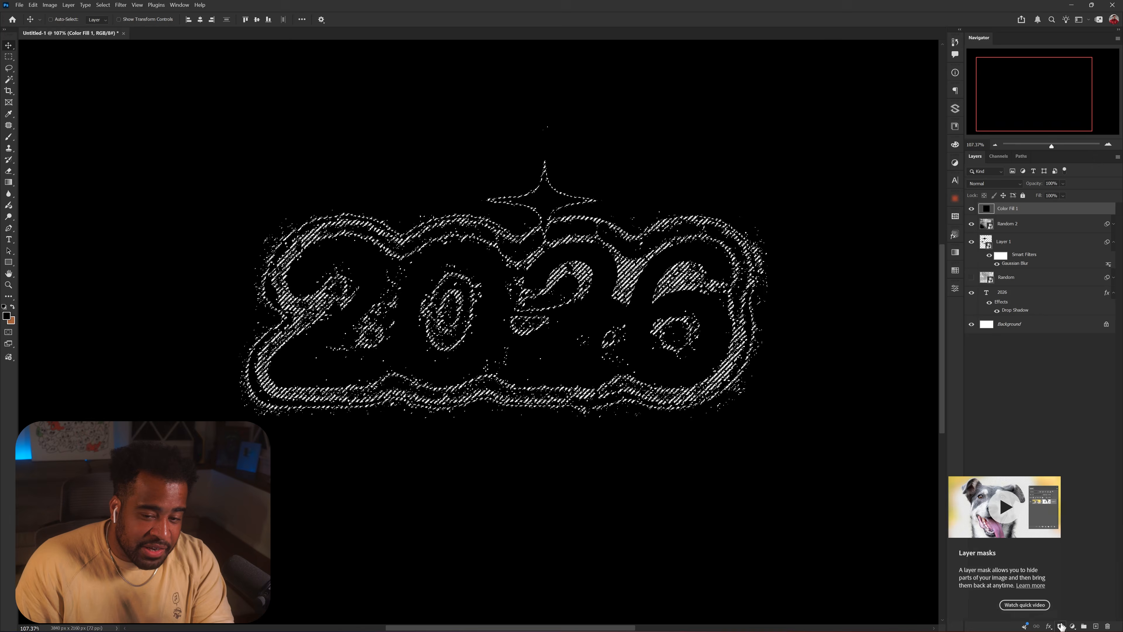
click(770, 600)
drag(972, 225, 973, 243)
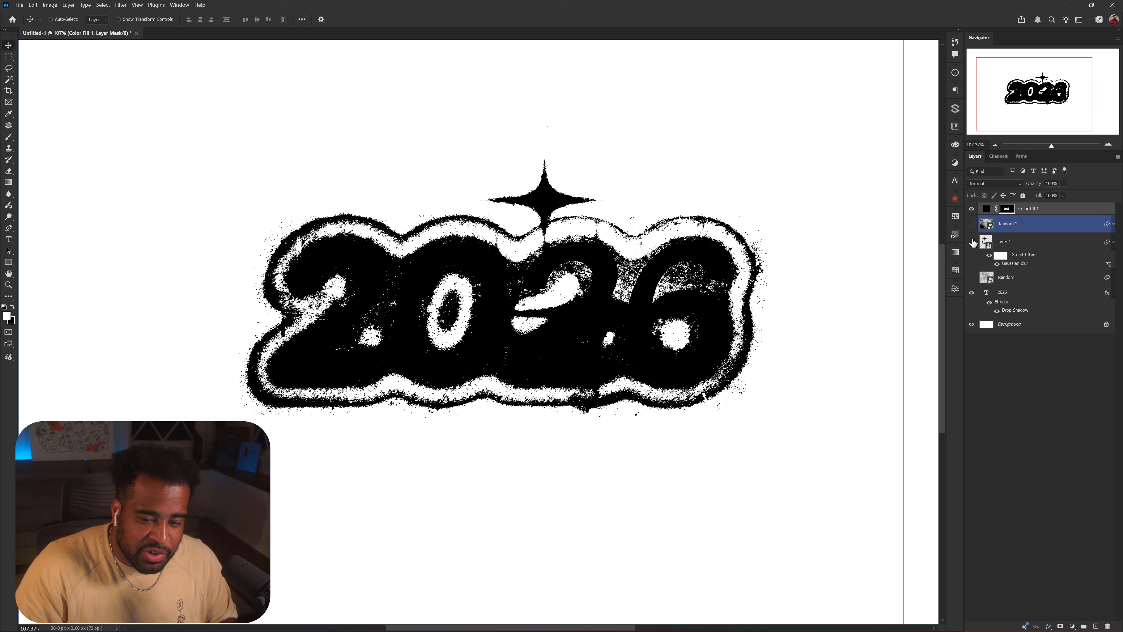
- Change the color of the masked fill layer from black to a deep violet-blue
scroll(642, 305, down, 1)
drag(641, 314, 592, 288)
scroll(593, 287, down, 2)
double_click(987, 209)
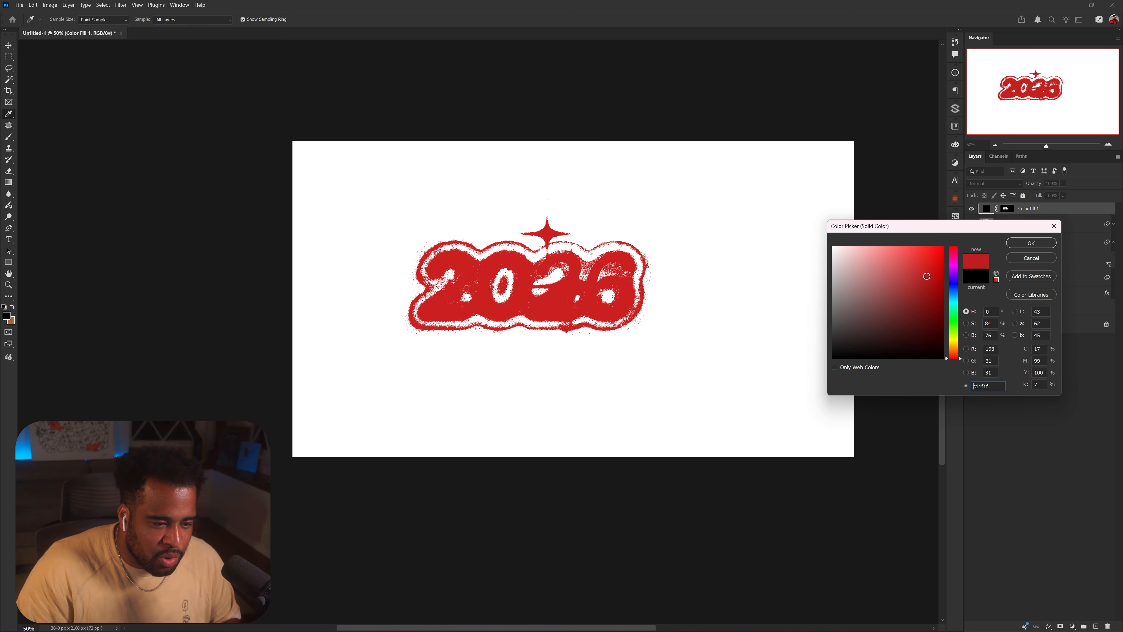
drag(954, 321, 954, 280)
click(1032, 243)
- Try enlarging, rotating and moving the violet-blue 2026 graphic toward the lower right of the canvas
key(ctrl+t)
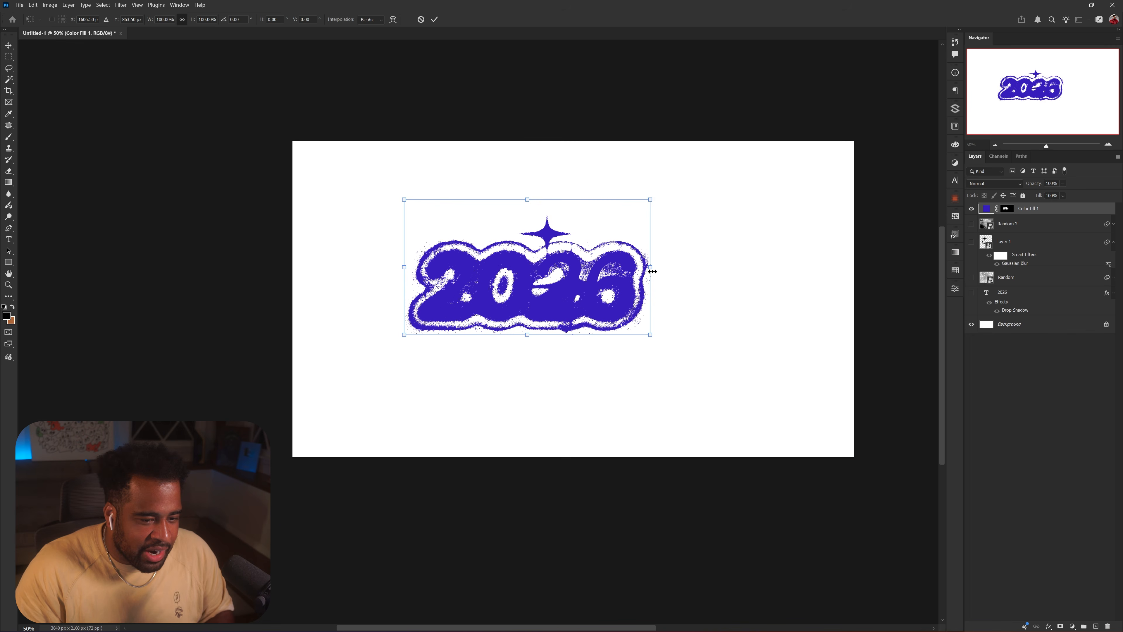
drag(653, 271, 850, 237)
drag(599, 245, 745, 339)
key(Return)
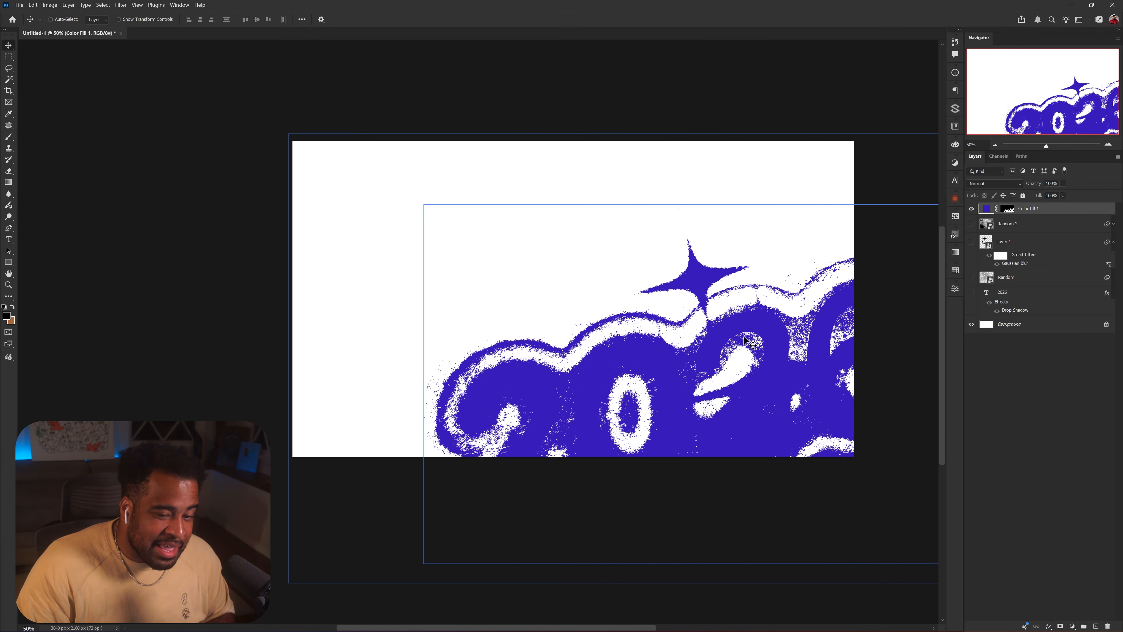
- Undo the latest transform changes to the 2026 graphic
key(ctrl)
key(ctrl+z)
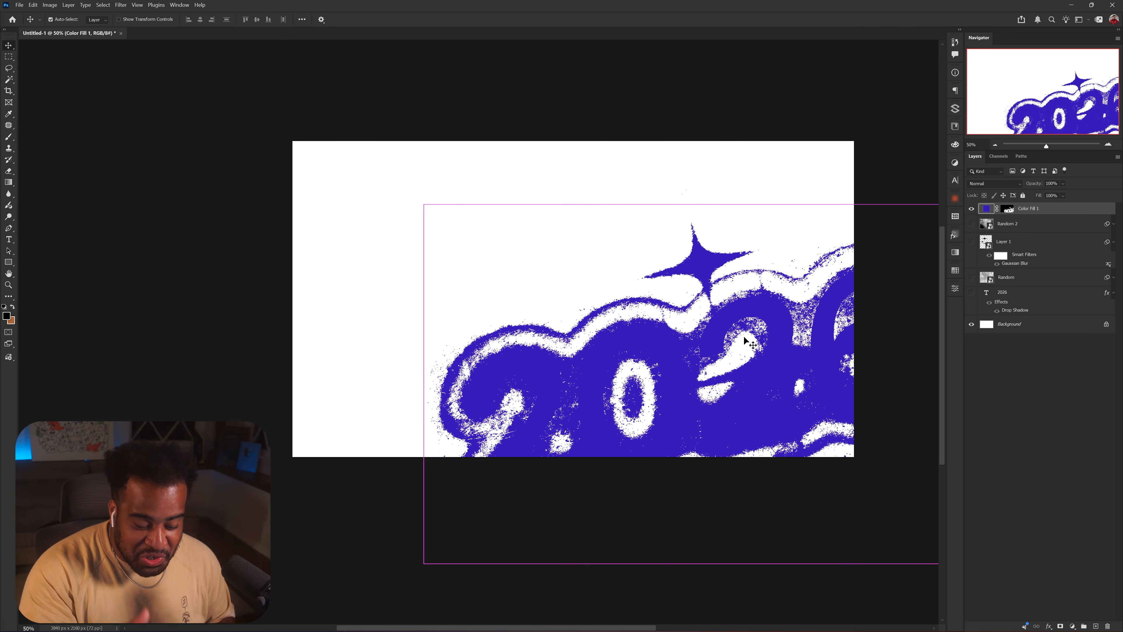
key(ctrl+z)
key(ctrl+z)
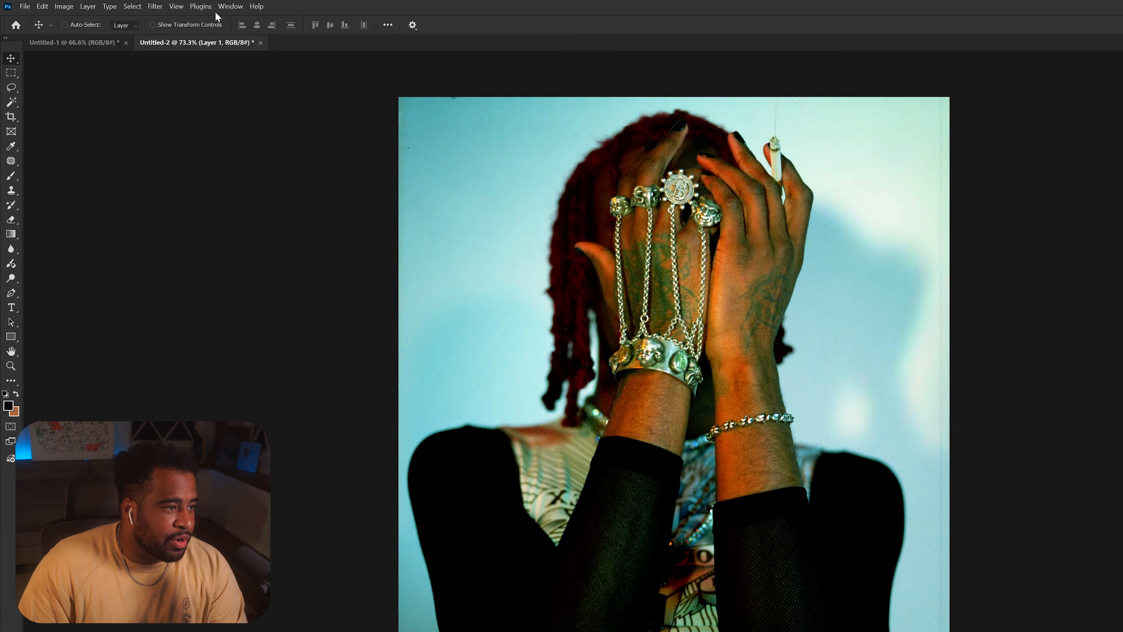
- Apply Camera Raw Grain of 100 with increased roughness to the portrait on Layer 1, and duplicate the layer
click(120, 5)
click(438, 196)
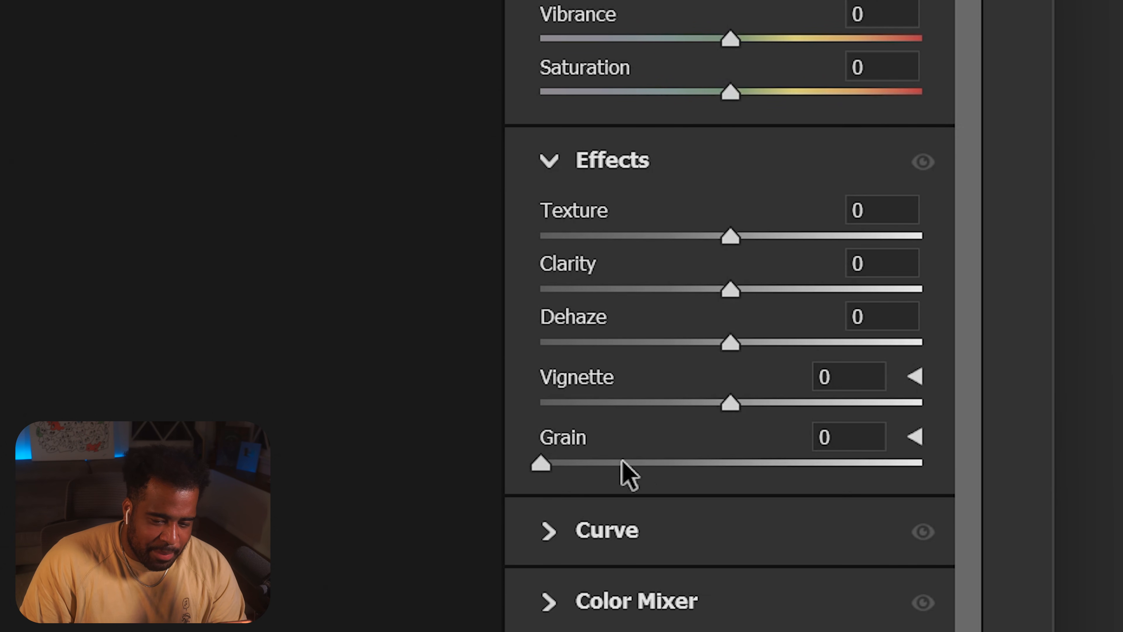
drag(622, 462, 948, 466)
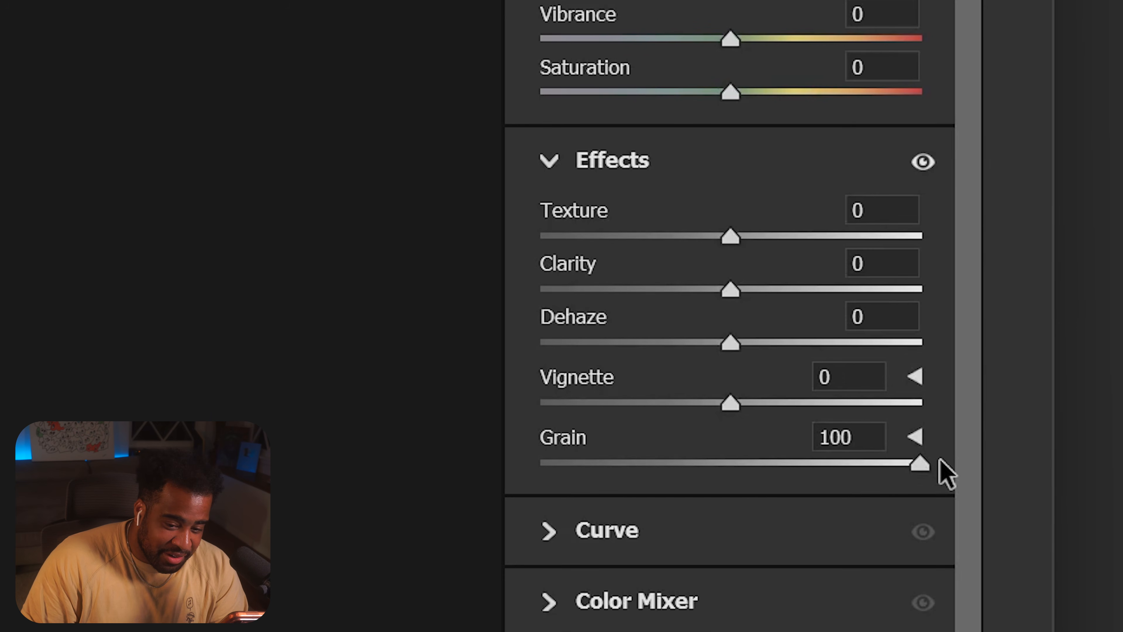
click(912, 438)
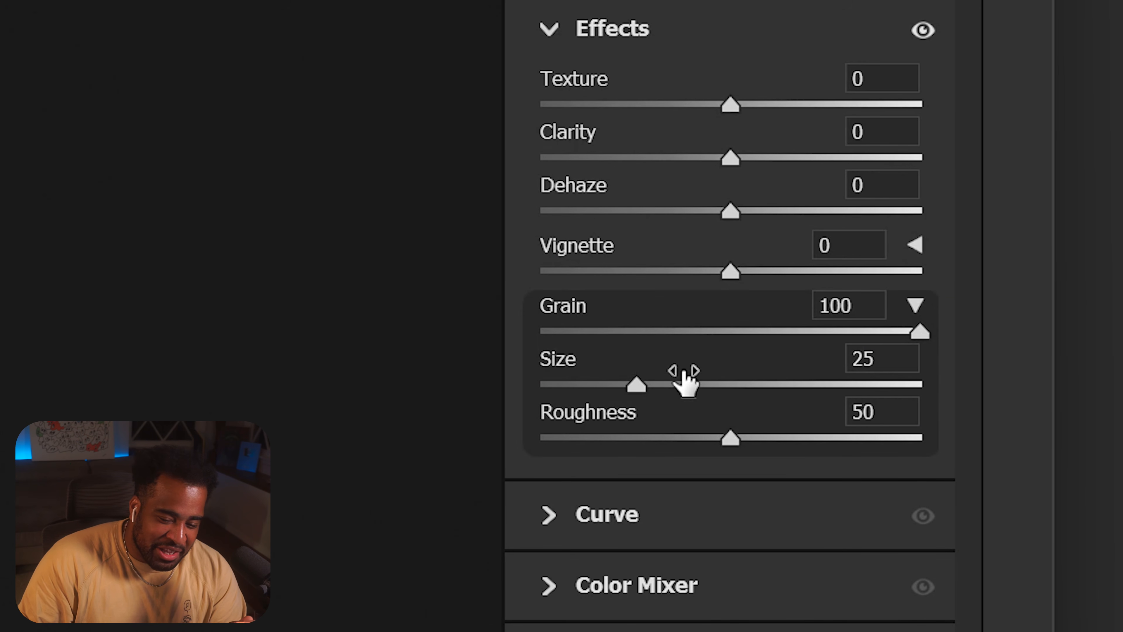
drag(744, 437, 845, 448)
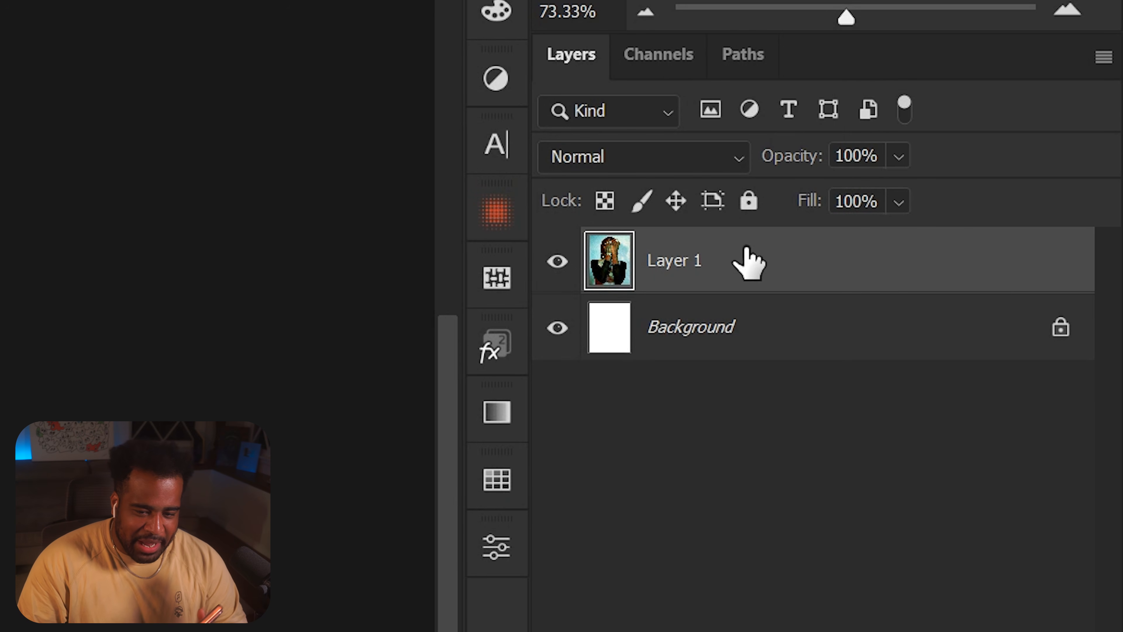
key(ctrl+j)
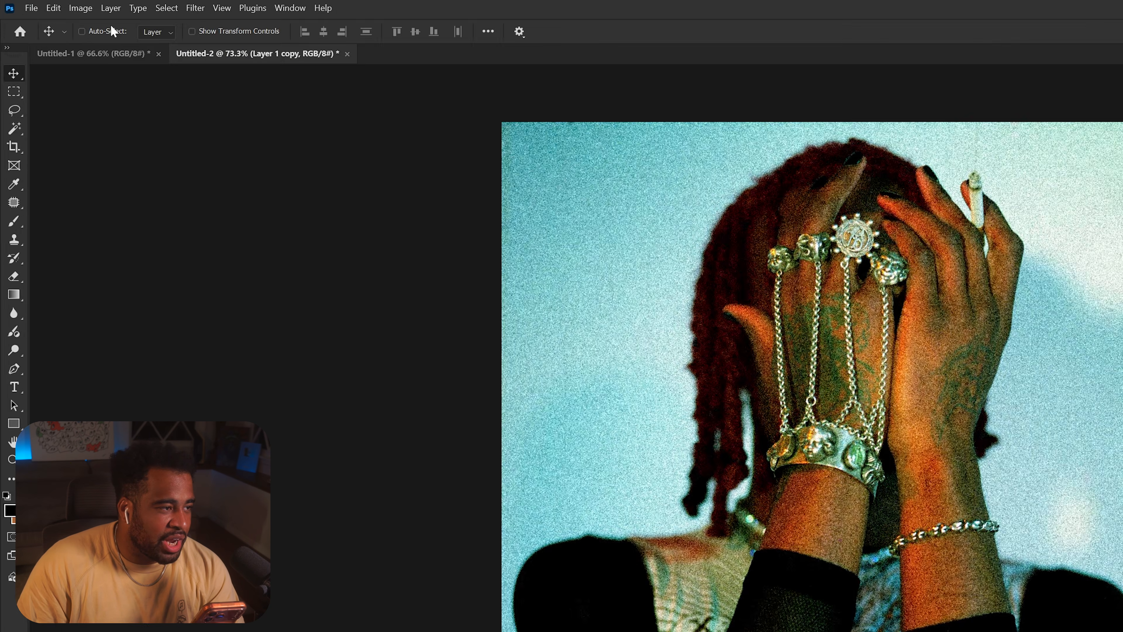
- Try a direct Threshold adjustment on Layer 1 copy, lowering the level to bring out detail in the hands
click(50, 5)
mouse_move(65, 27)
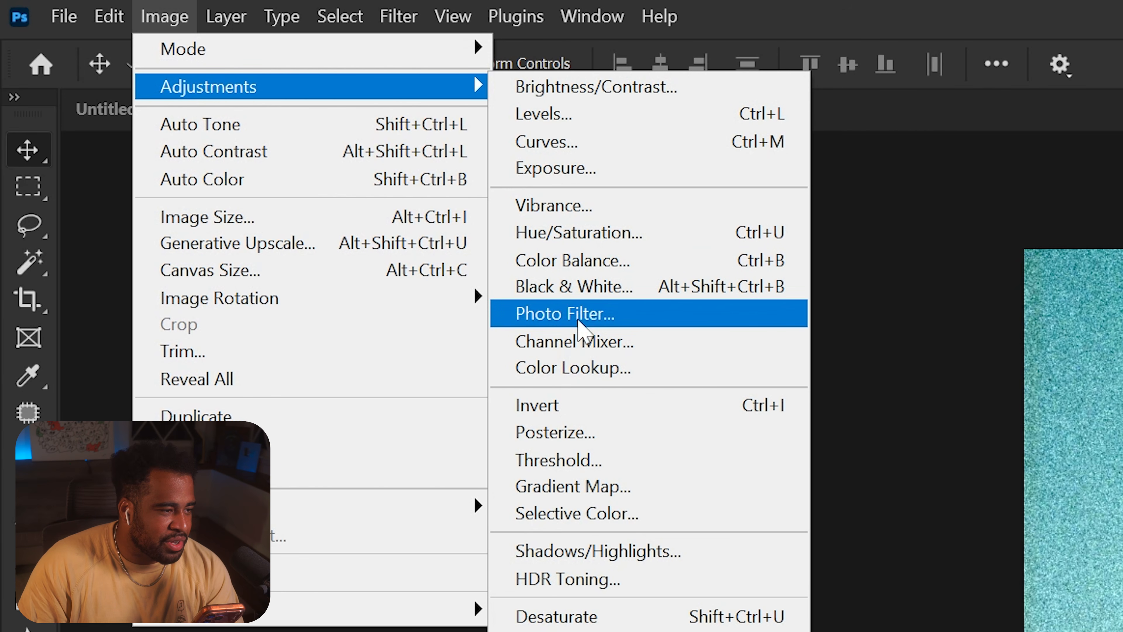
click(575, 460)
mouse_move(692, 260)
mouse_down()
mouse_move(679, 260)
mouse_move(693, 257)
mouse_up()
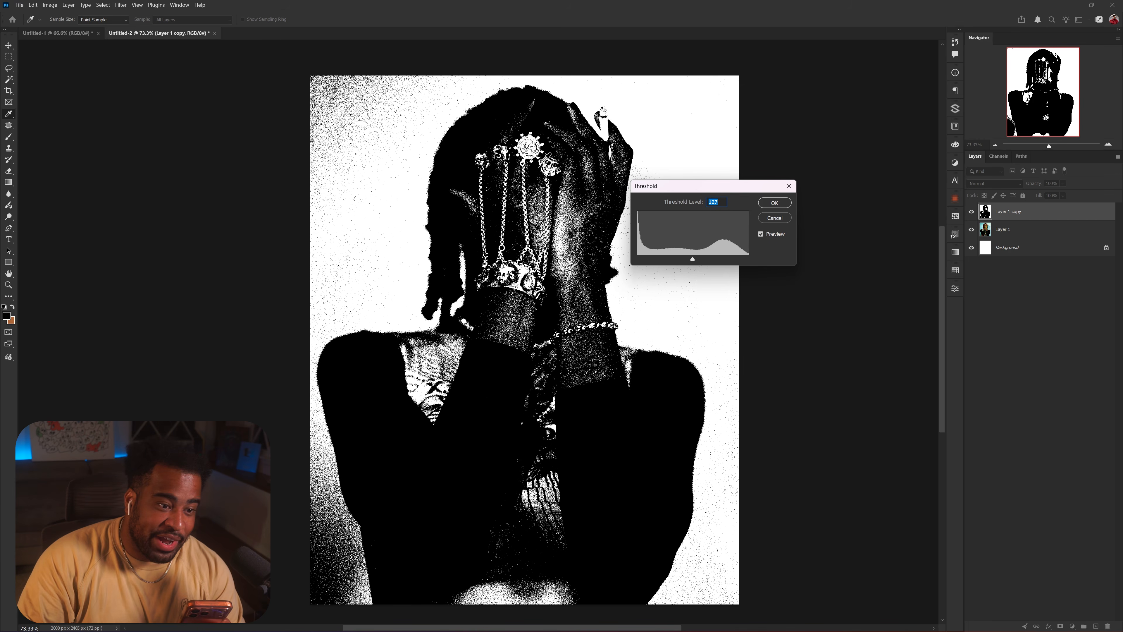
drag(697, 259, 678, 259)
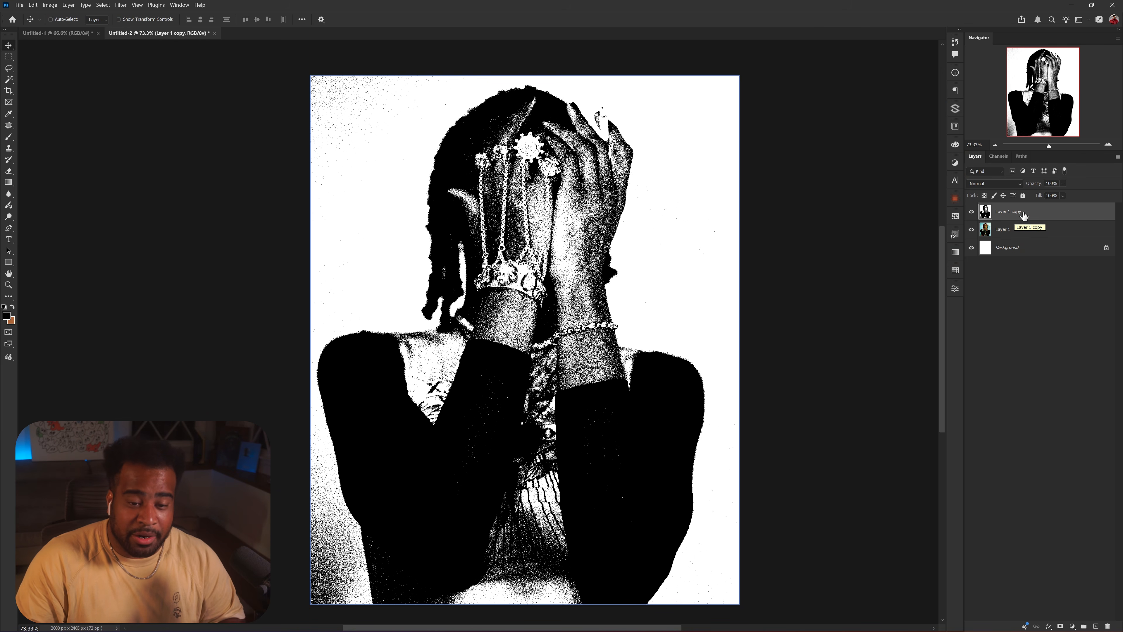
- Add a Threshold adjustment layer above OG COPy and set its level to 92
drag(1024, 215, 1026, 240)
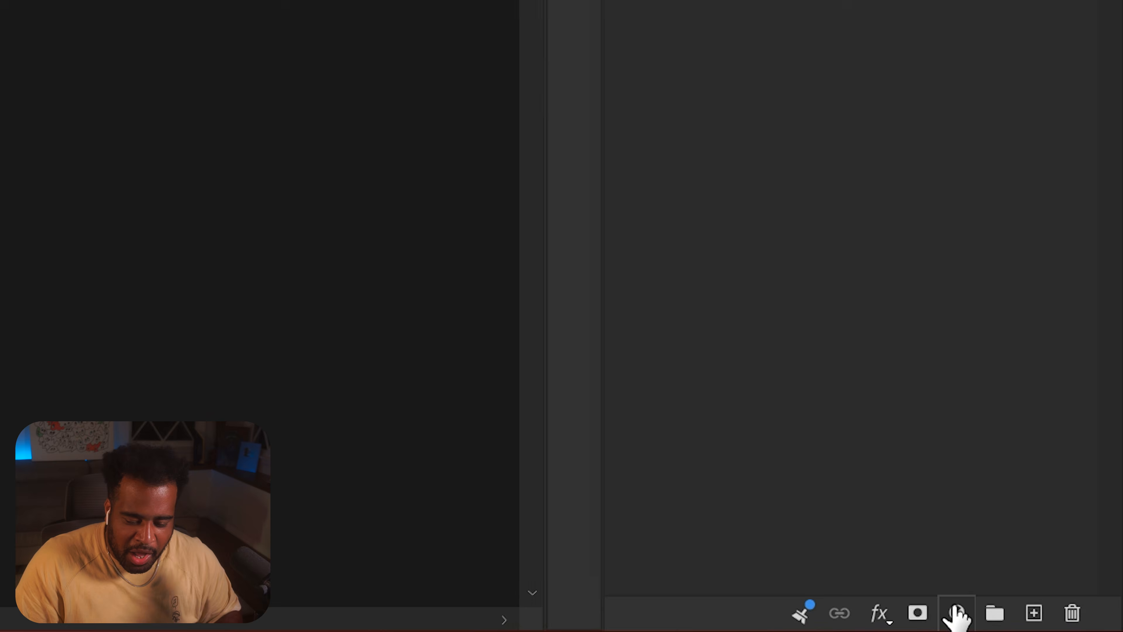
click(1074, 626)
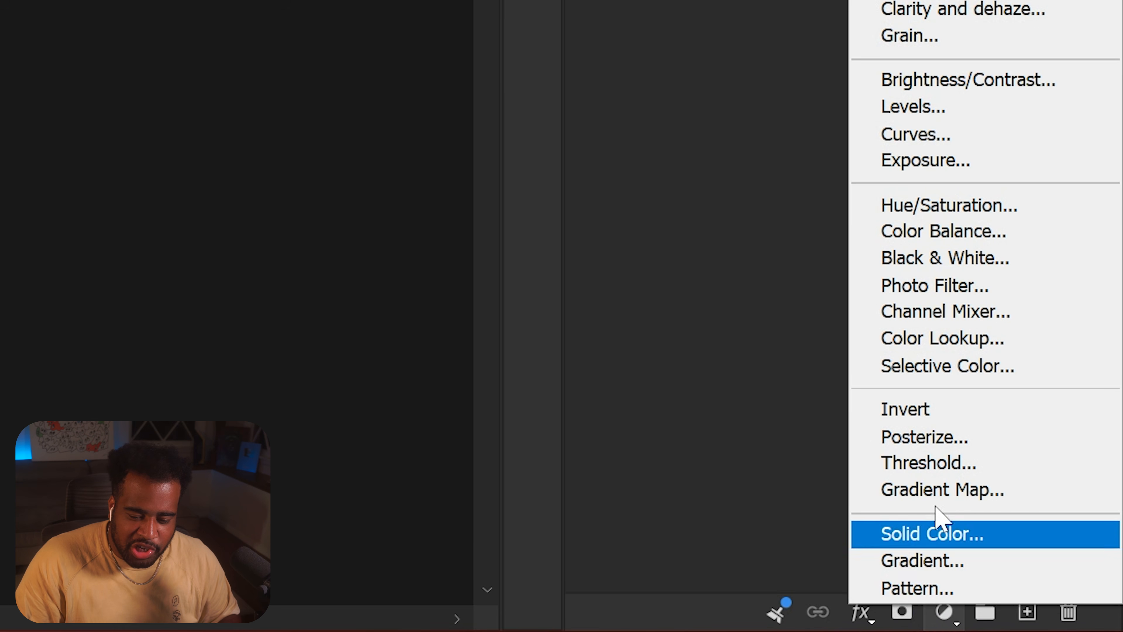
click(935, 458)
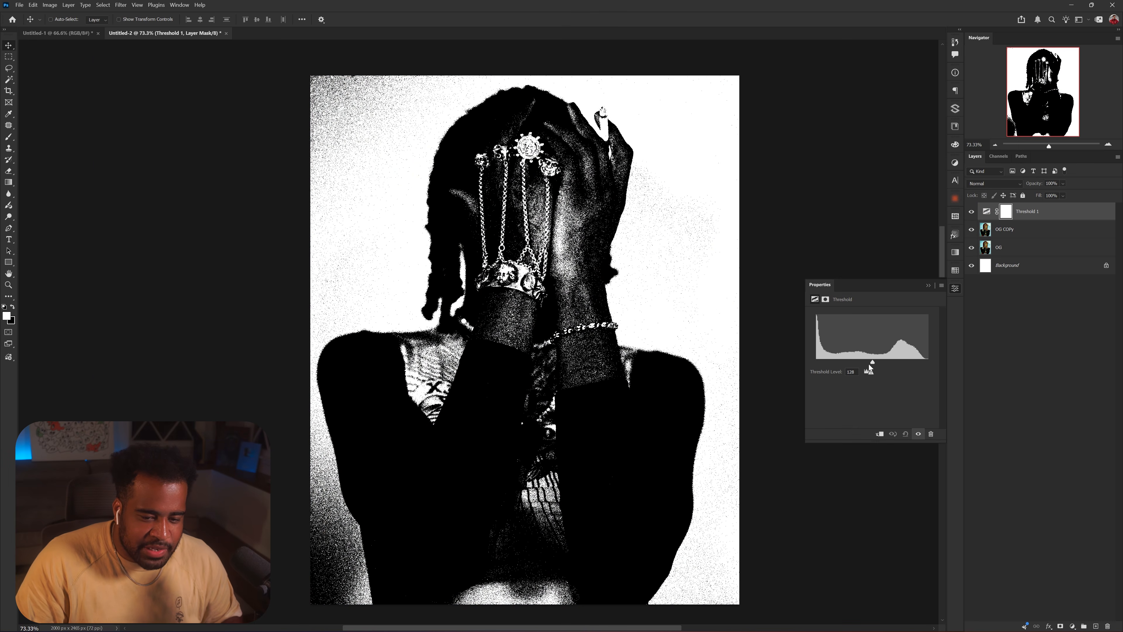
drag(869, 365, 859, 364)
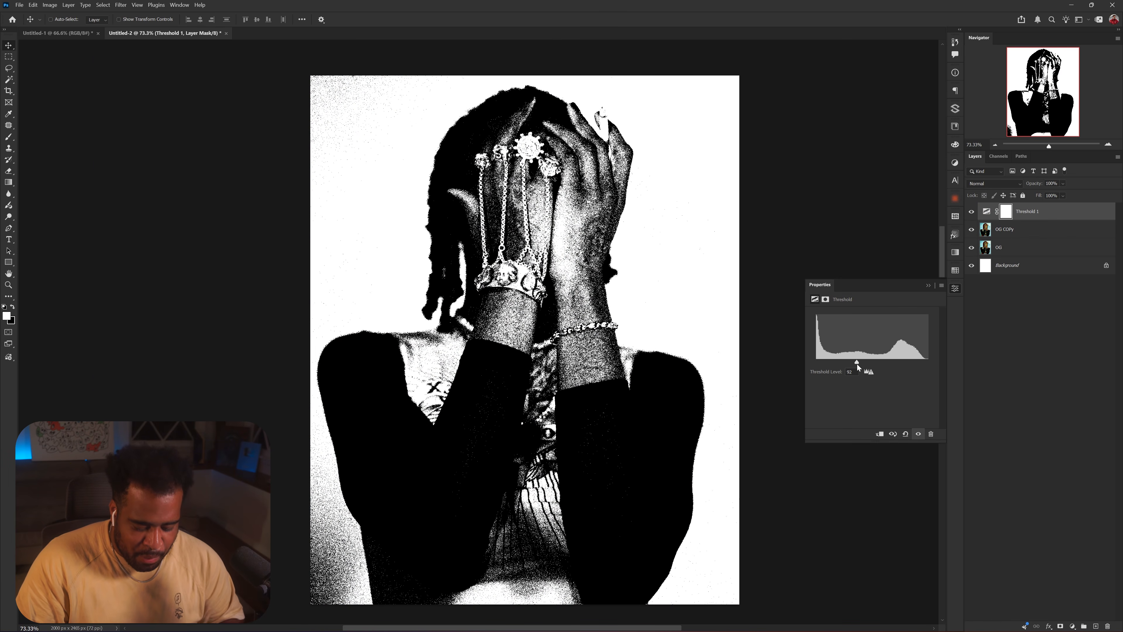
click(955, 288)
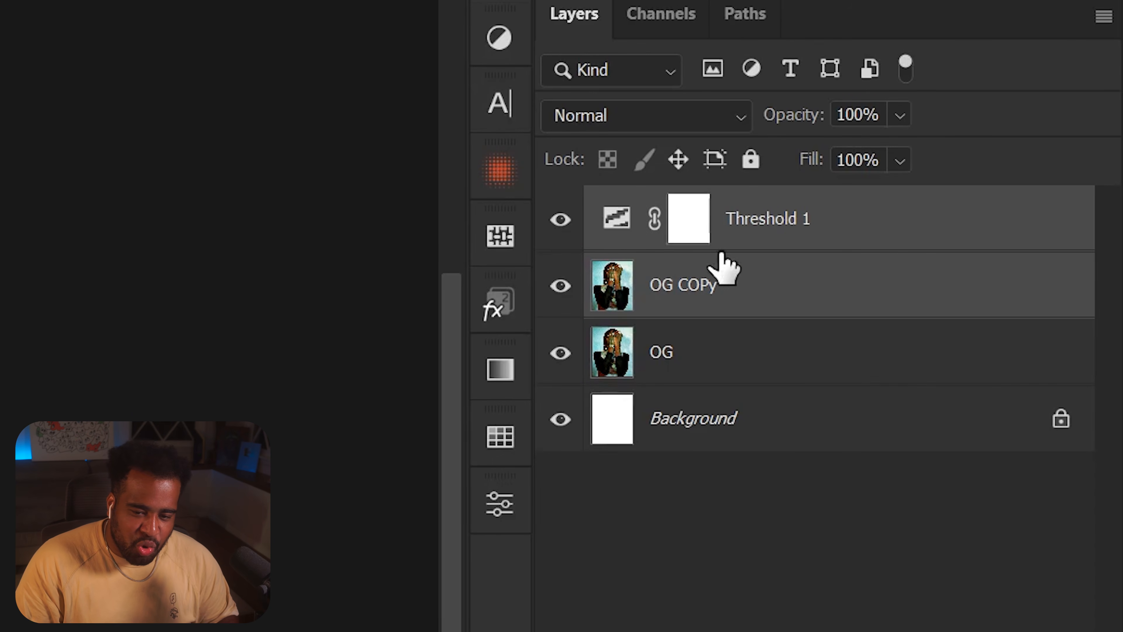
- Convert the Threshold 1 and OG COPy layers together into one smart object
right_click(773, 244)
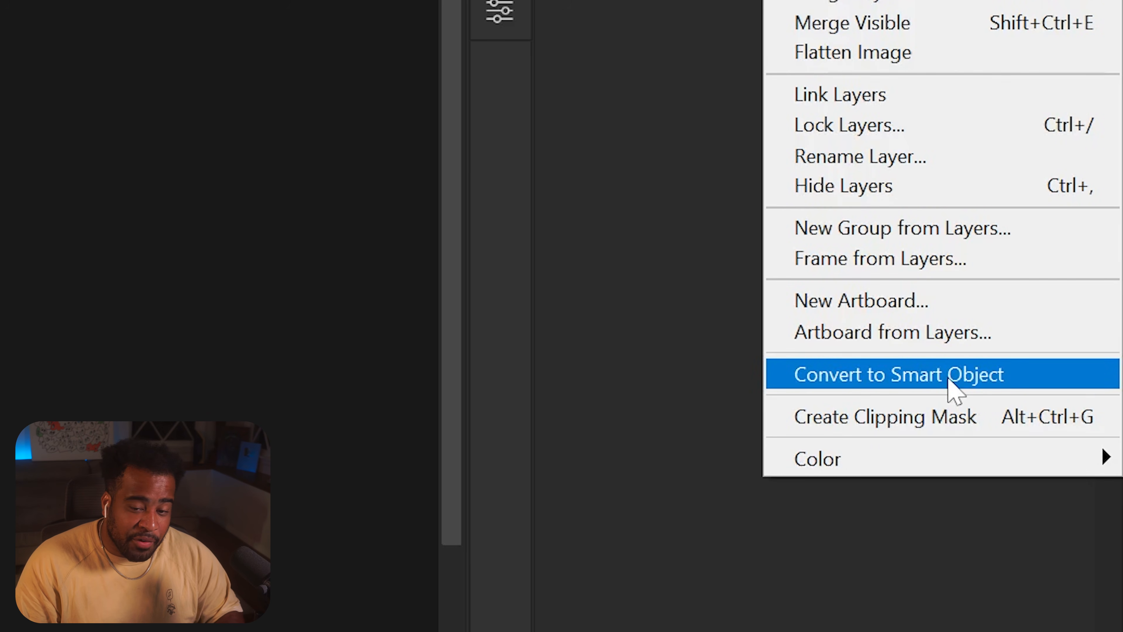
click(949, 376)
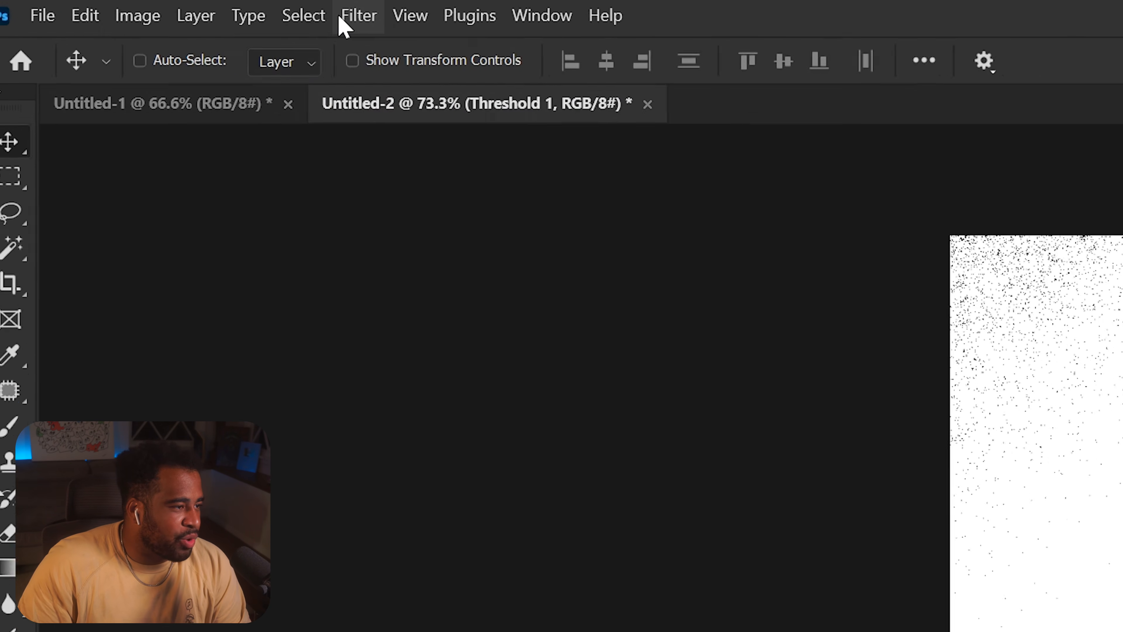
- Select the black areas of the Threshold 1 smart object with Color Range and mask the layer with that selection
click(106, 6)
click(561, 373)
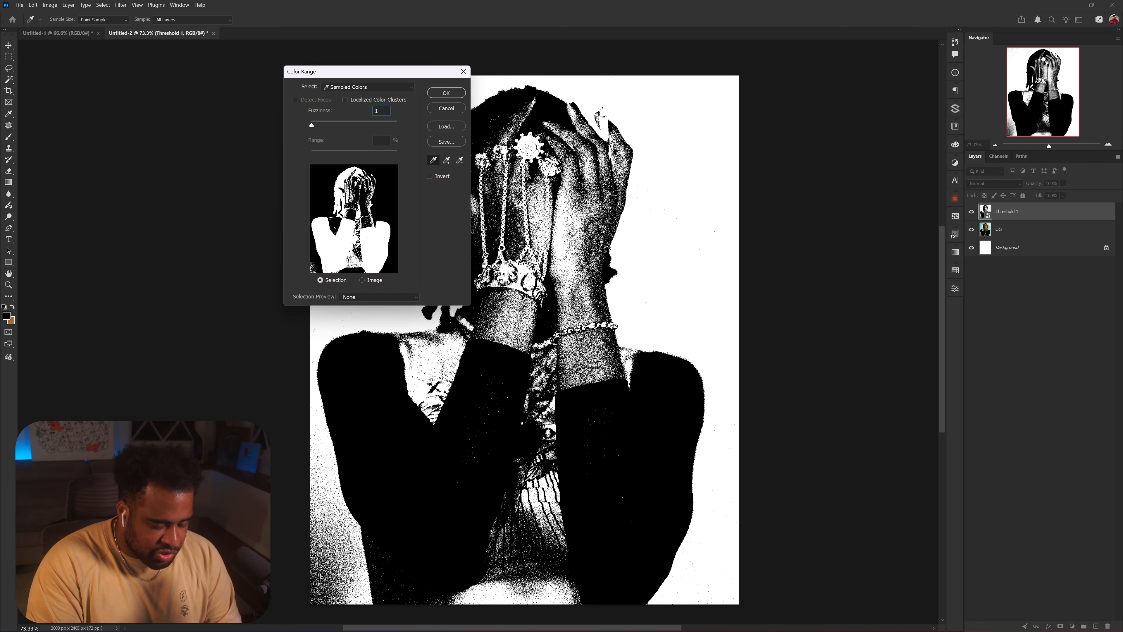
click(458, 95)
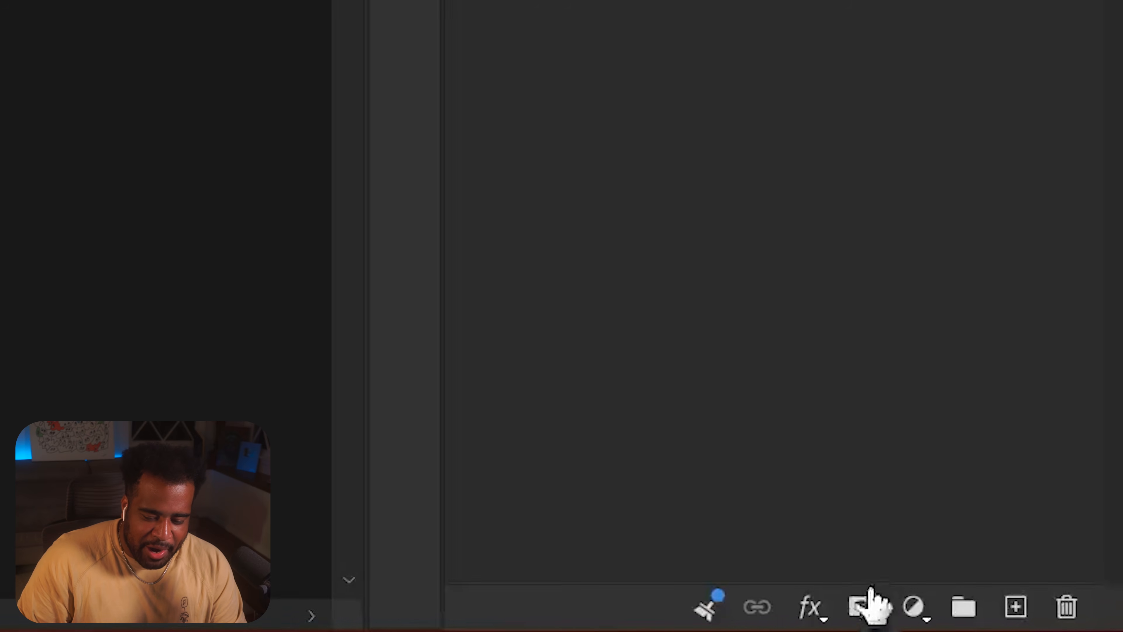
click(872, 604)
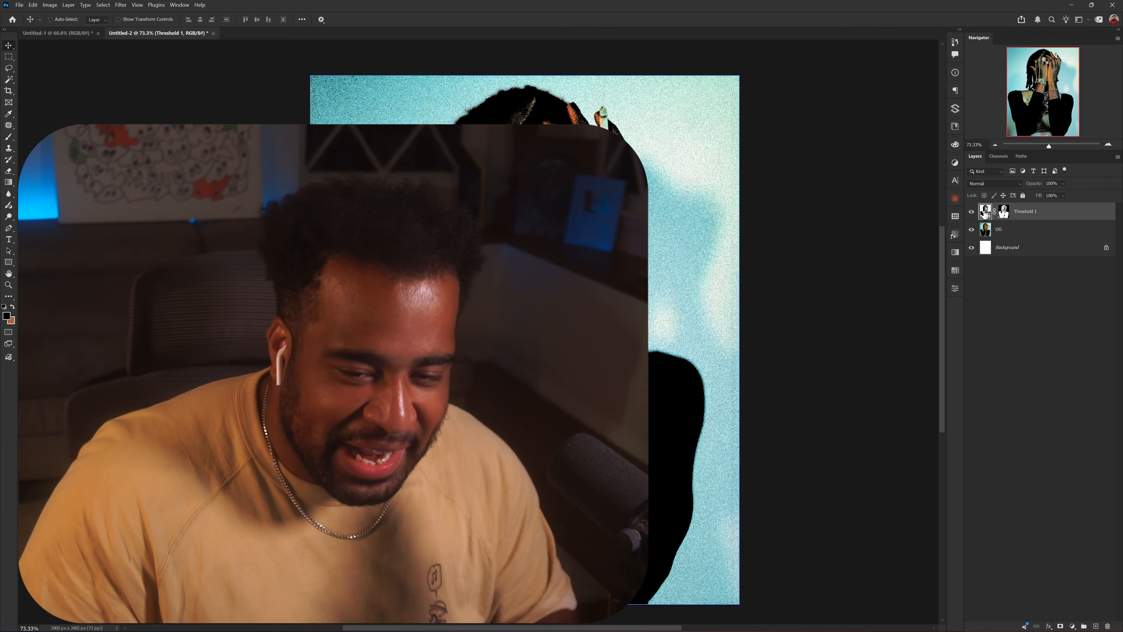
- Examine the masked threshold shading over the portrait's hands, jewelry and hair up close
click(985, 211)
scroll(490, 212, up, 3)
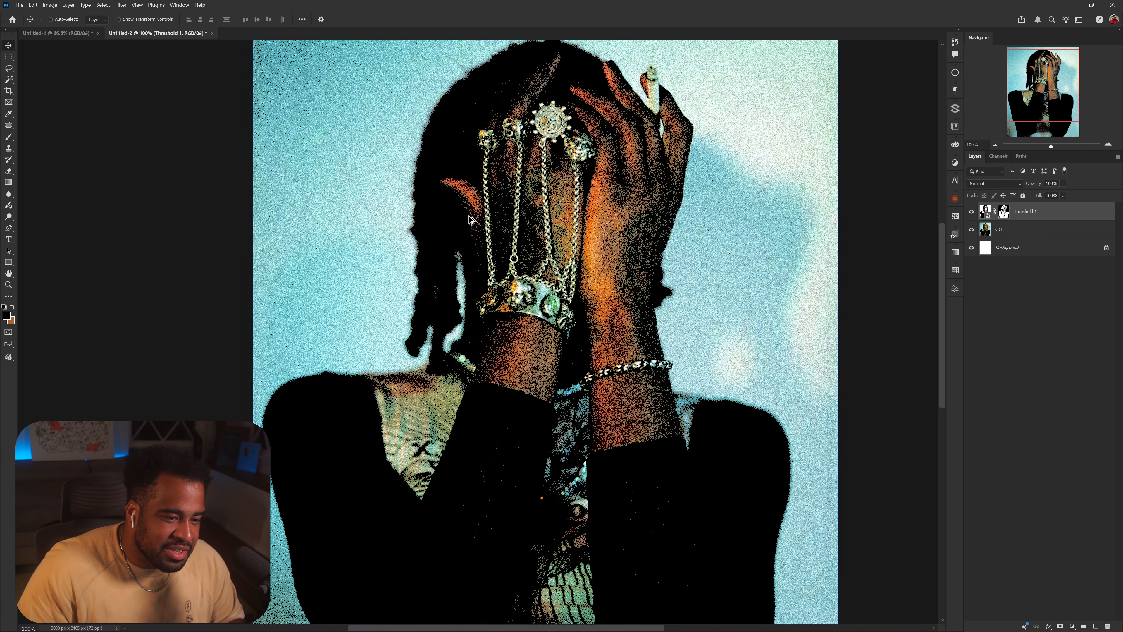
drag(600, 179, 564, 277)
scroll(579, 256, down, 1)
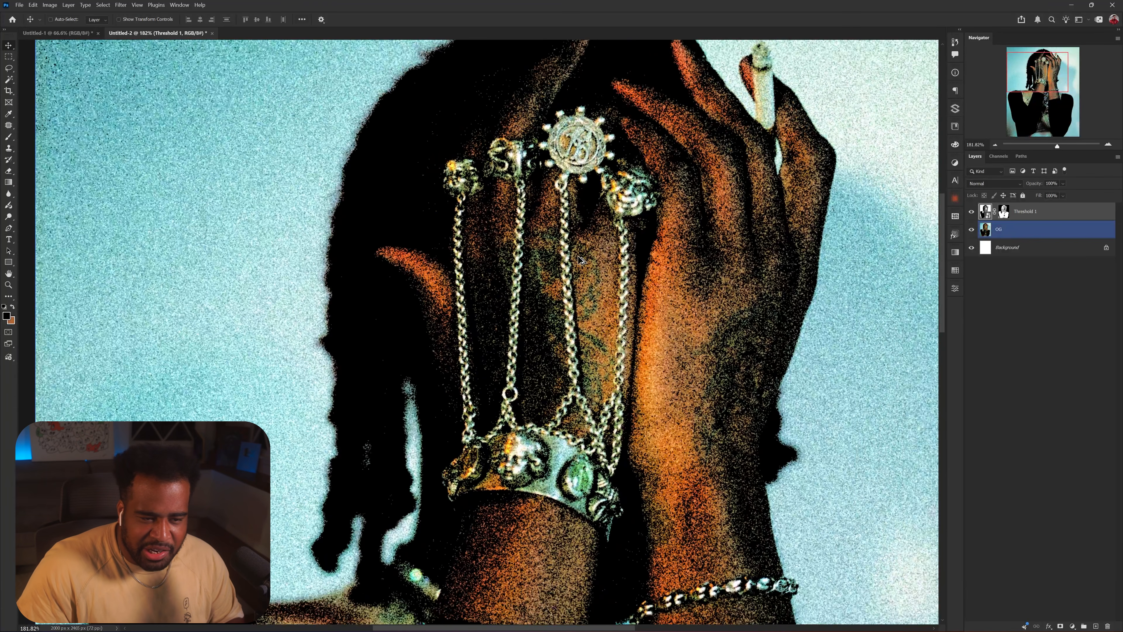
scroll(583, 262, down, 3)
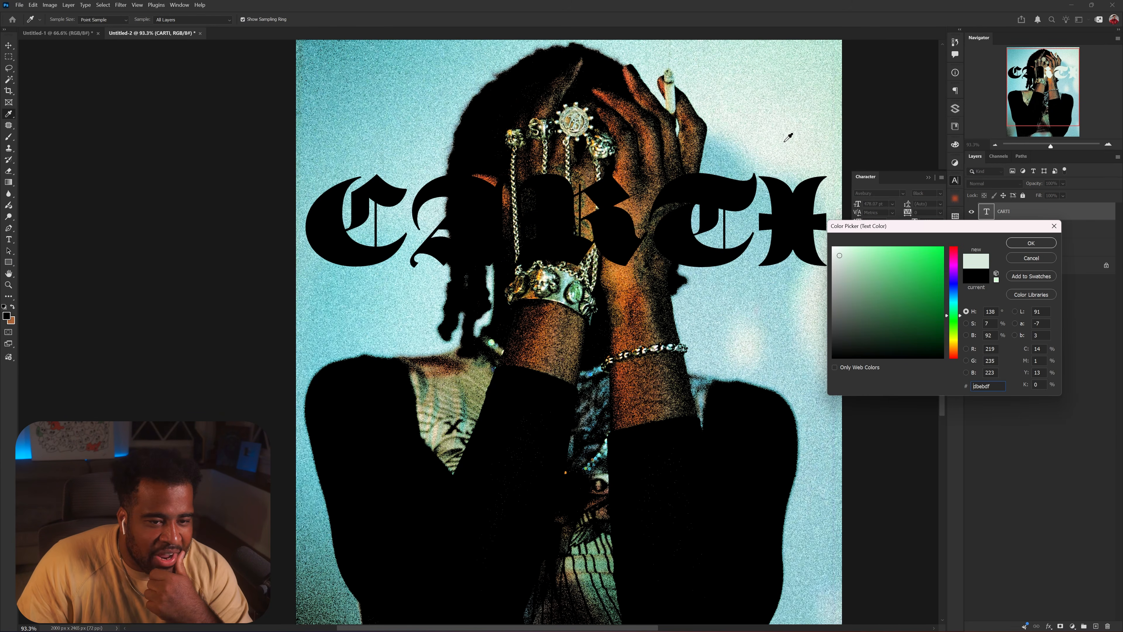
- Recolor the CARTI text to red #da212a
click(789, 193)
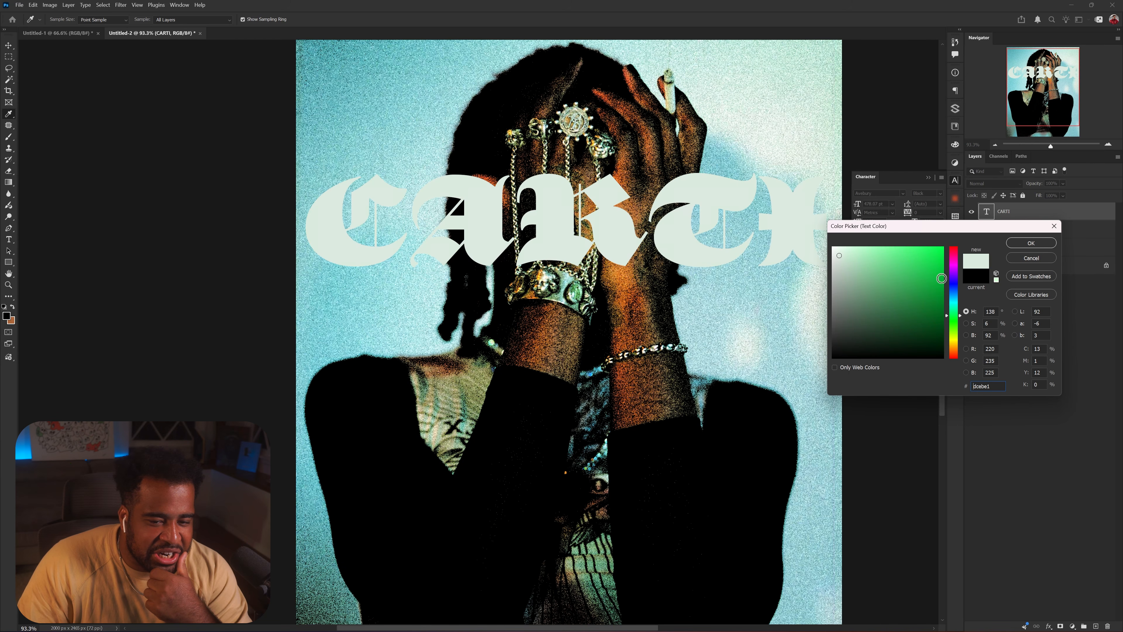
click(954, 264)
click(927, 263)
click(954, 249)
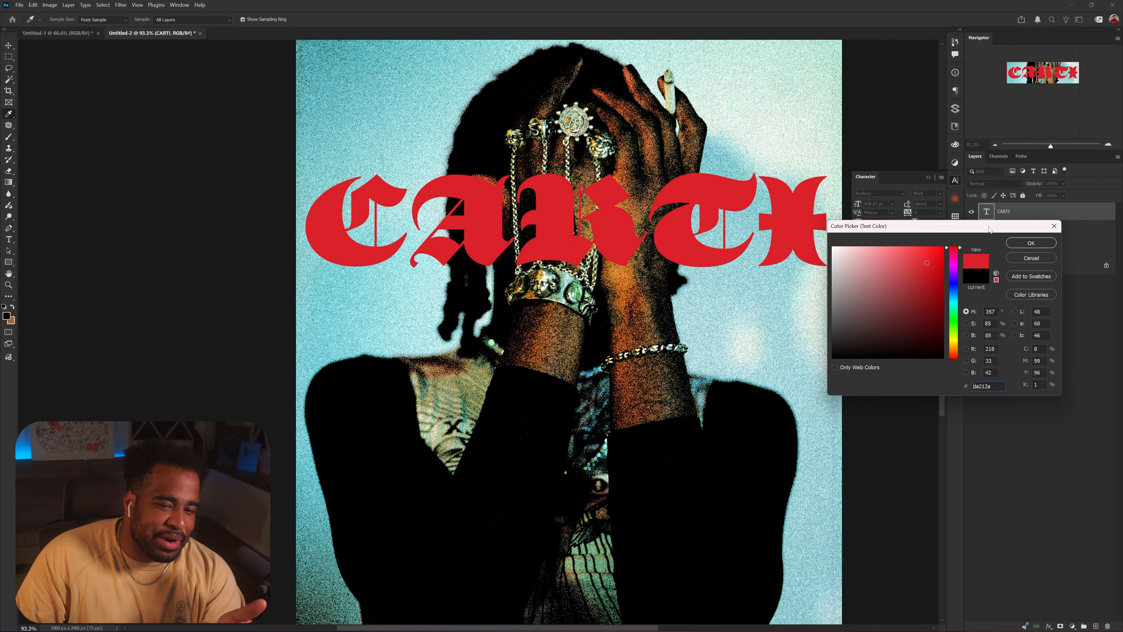
click(1026, 243)
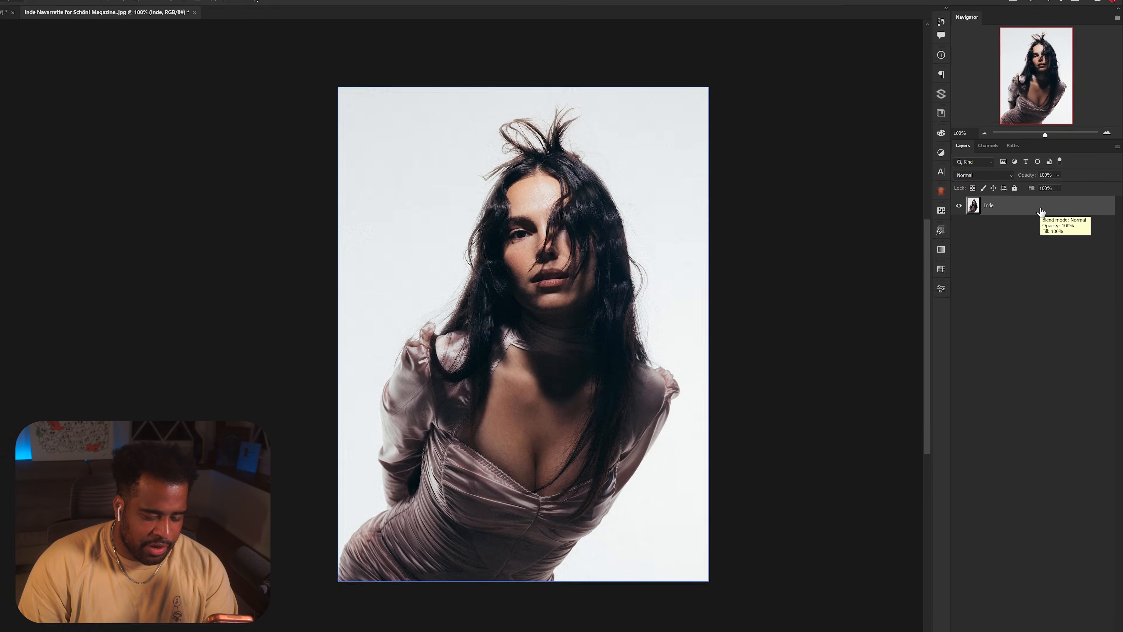
- Convert the Inde layer to a smart object and apply a light Add Noise filter with Uniform distribution
right_click(1046, 217)
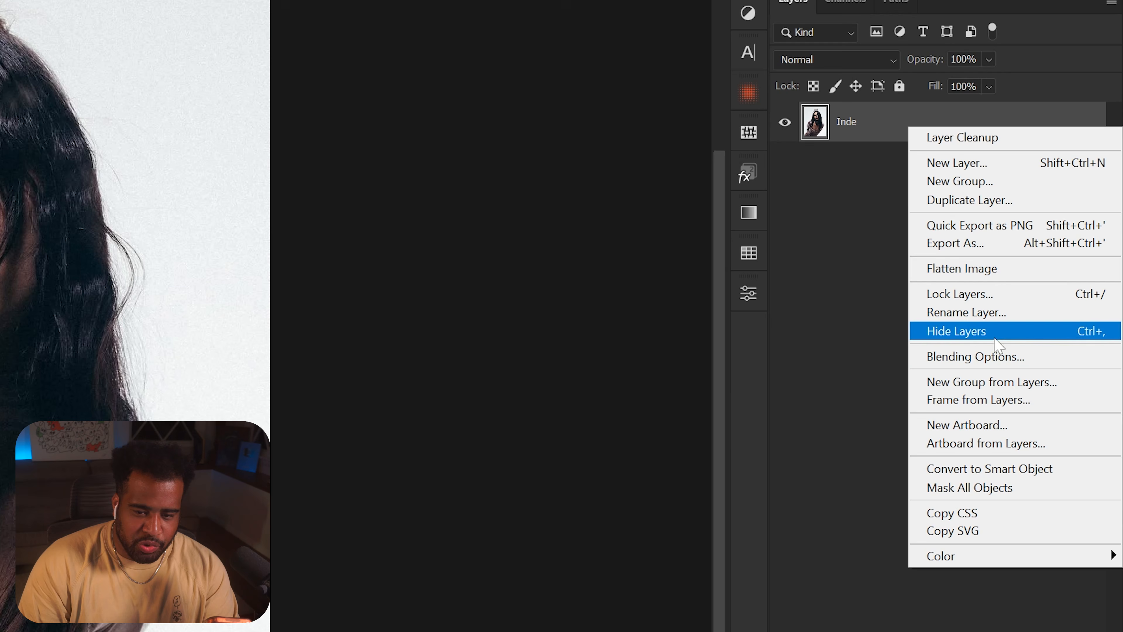
click(233, 89)
click(120, 5)
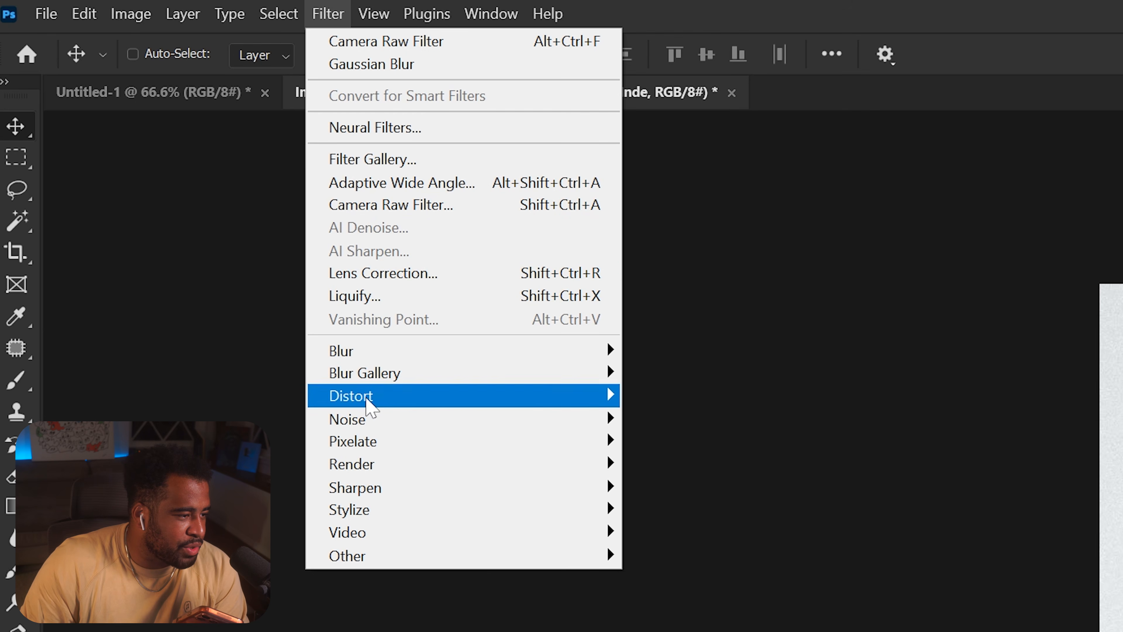
mouse_move(367, 419)
click(652, 417)
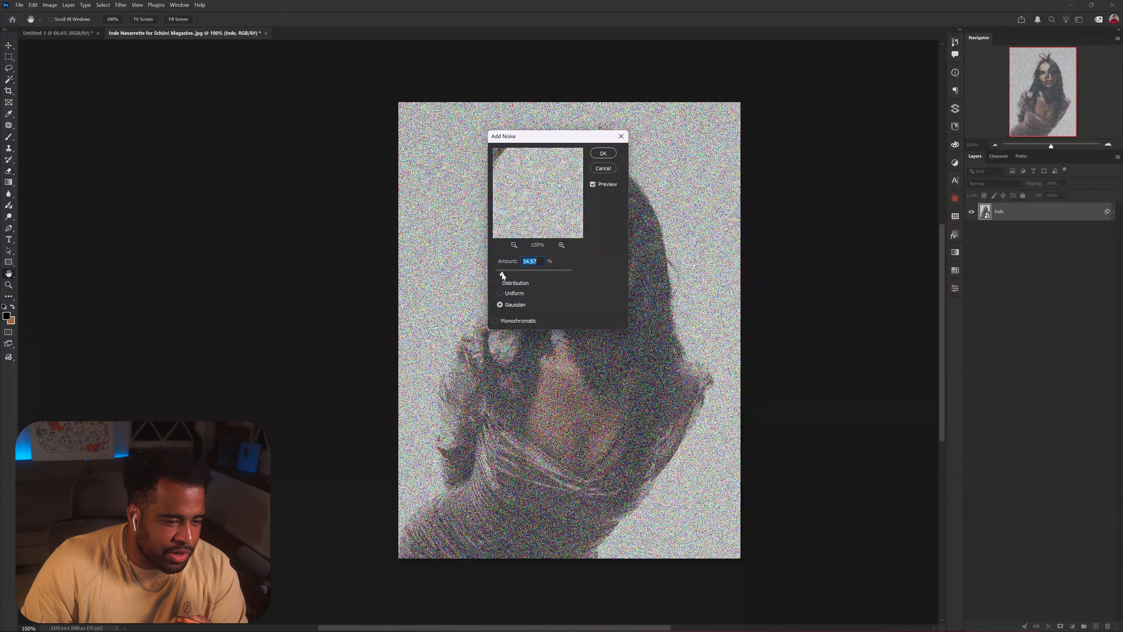
click(500, 293)
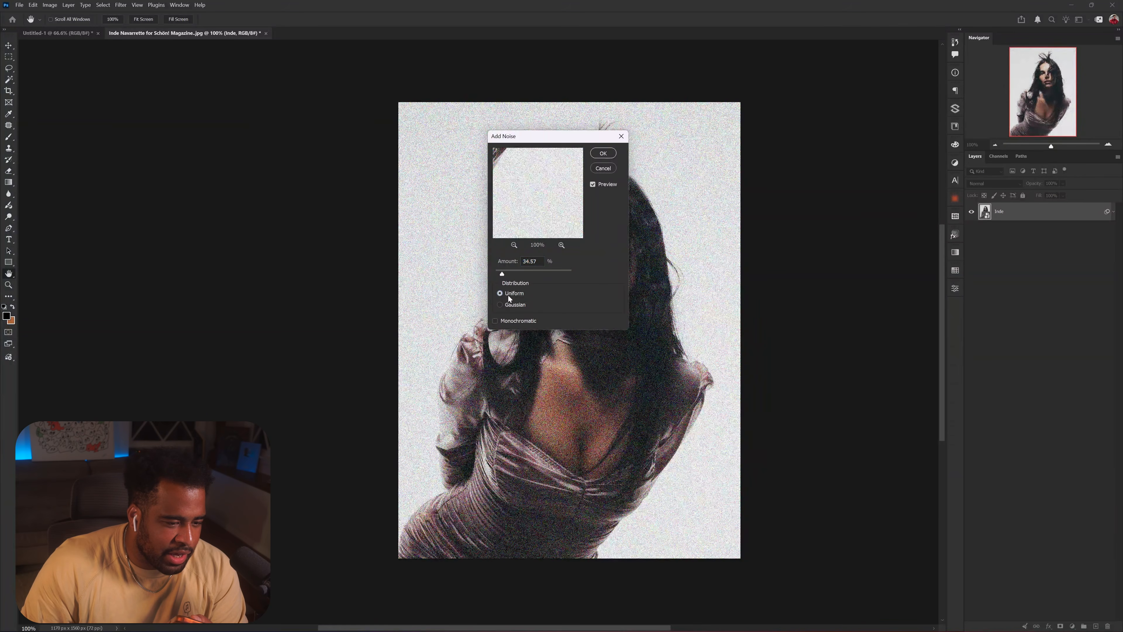
drag(502, 273, 497, 273)
key(Return)
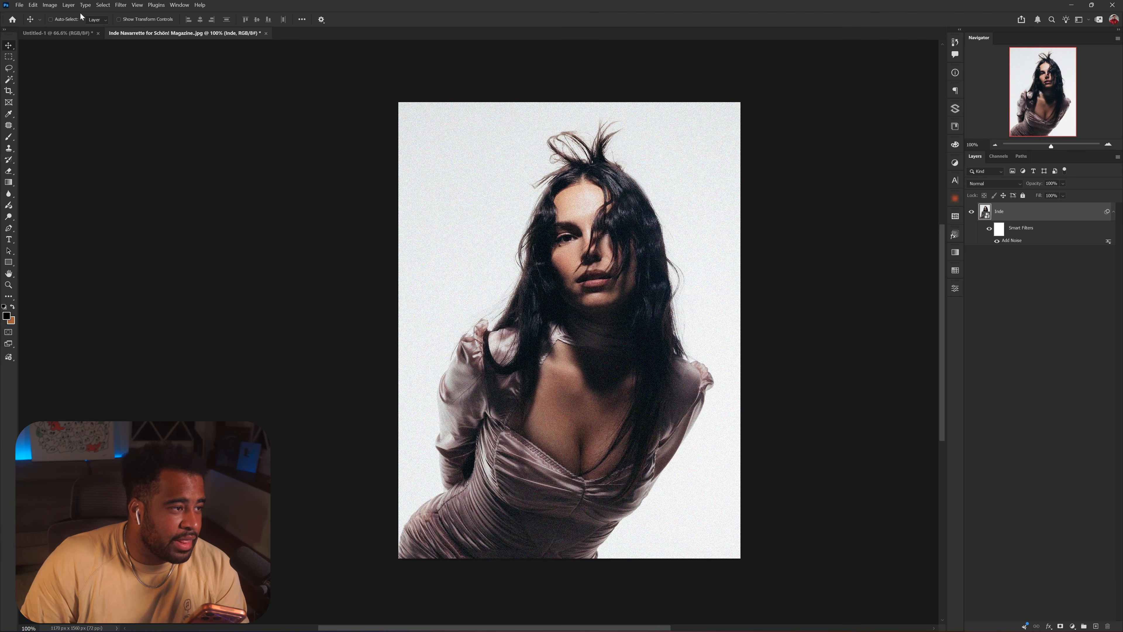
- Apply a Gaussian Blur smart filter with a 0.4 pixel radius to the Inde layer
click(122, 6)
mouse_move(114, 139)
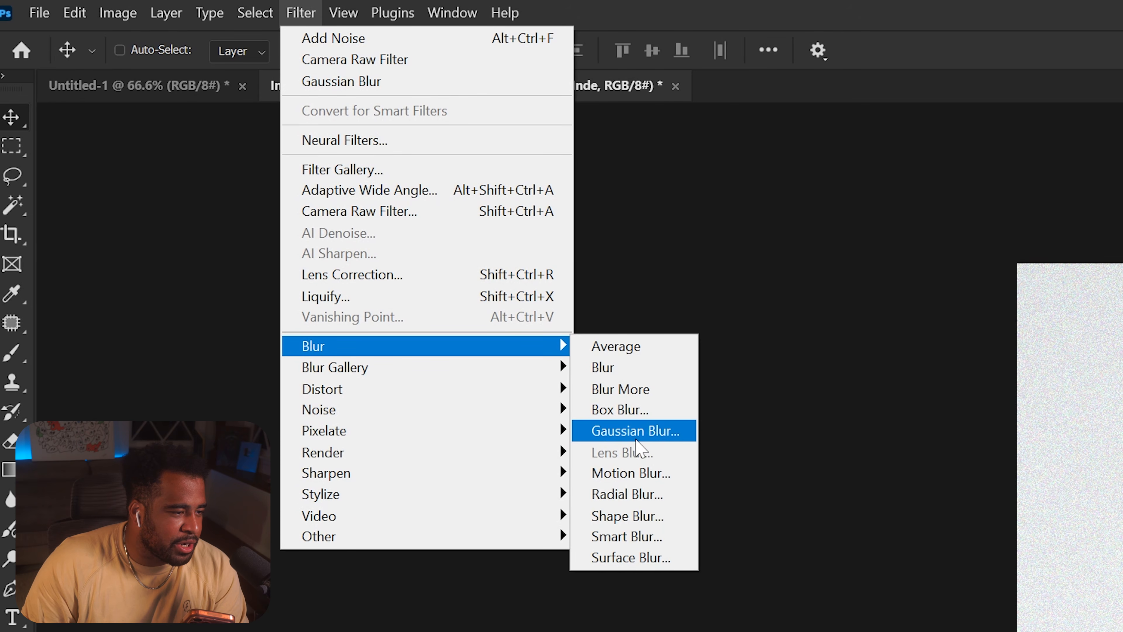
click(252, 171)
text(.)
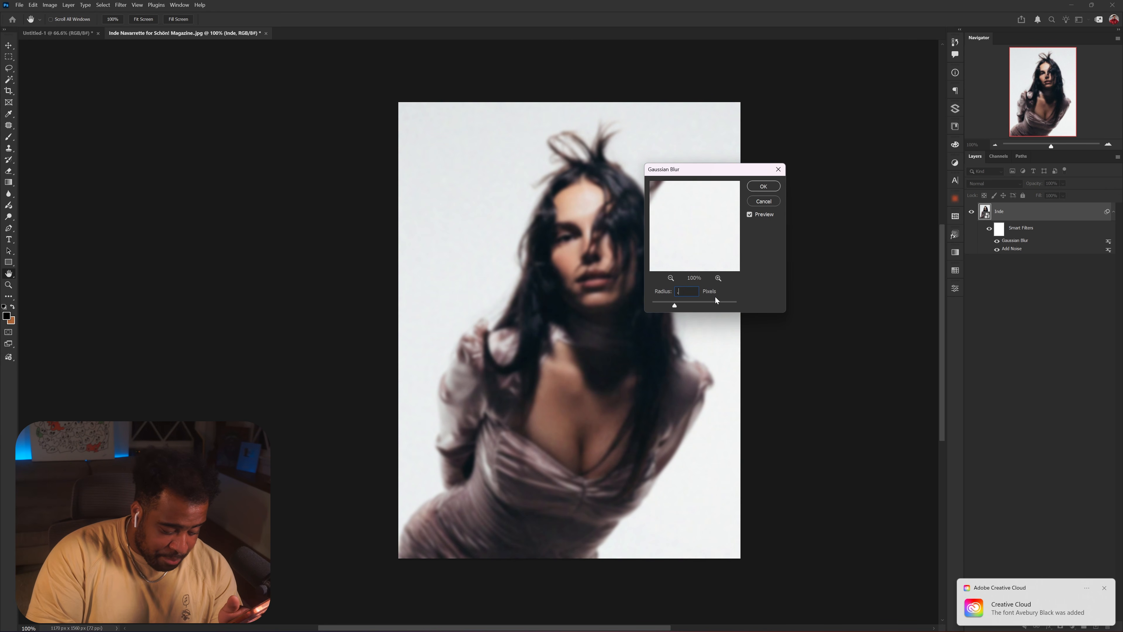
text(4)
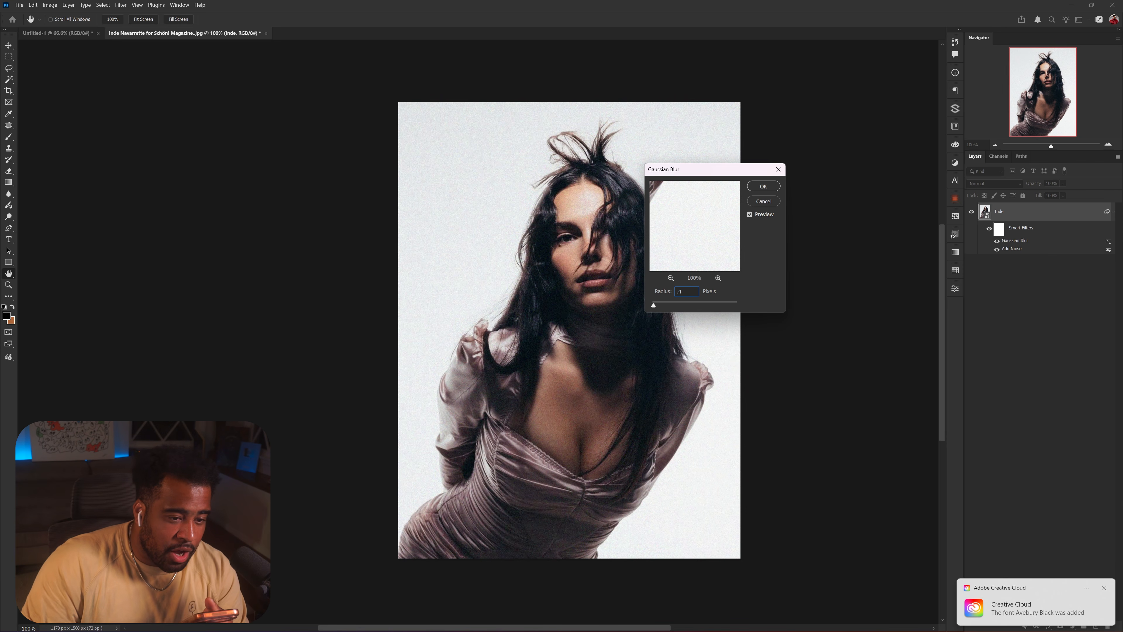
click(770, 189)
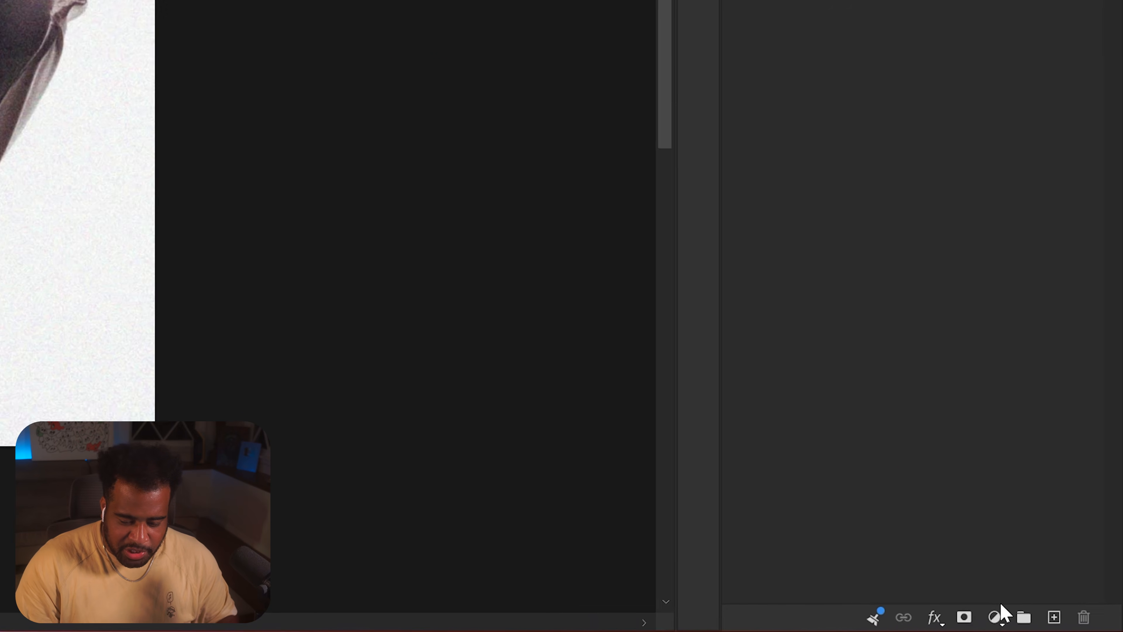
- Add a Threshold adjustment layer above Inde and, beneath it, two empty layers named Shadows and Hightlights
click(1073, 626)
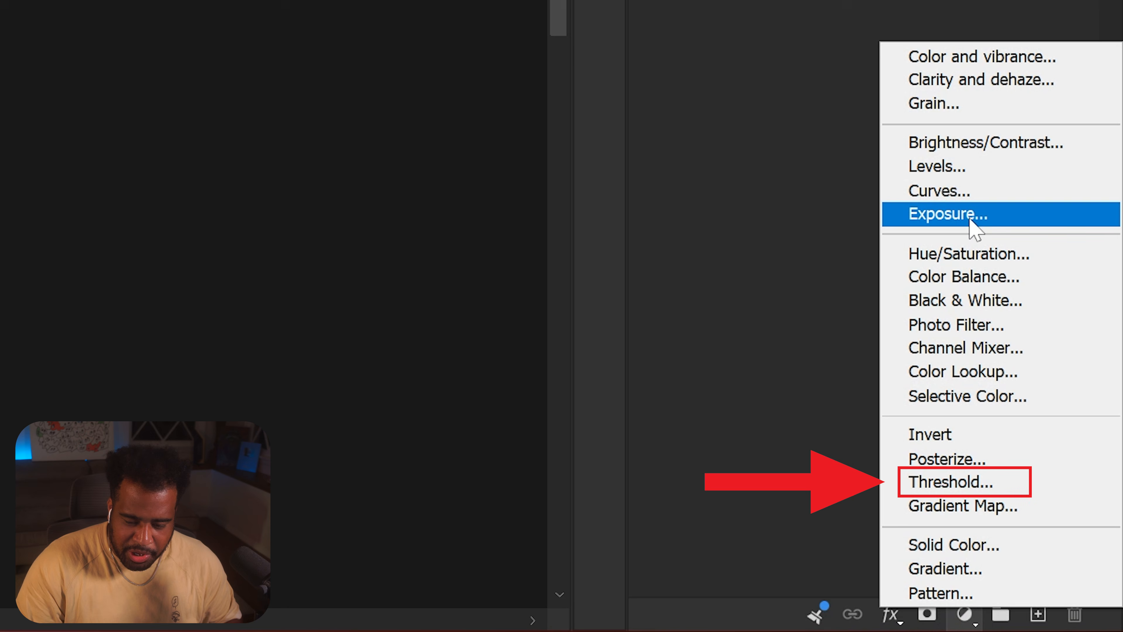
click(951, 482)
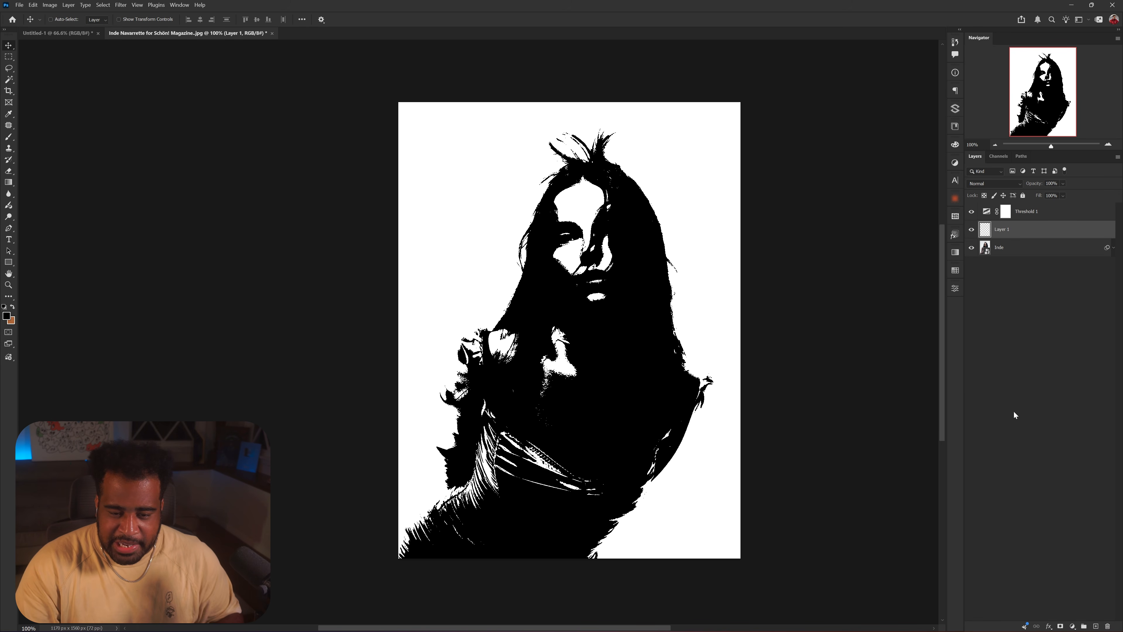
double_click(1003, 229)
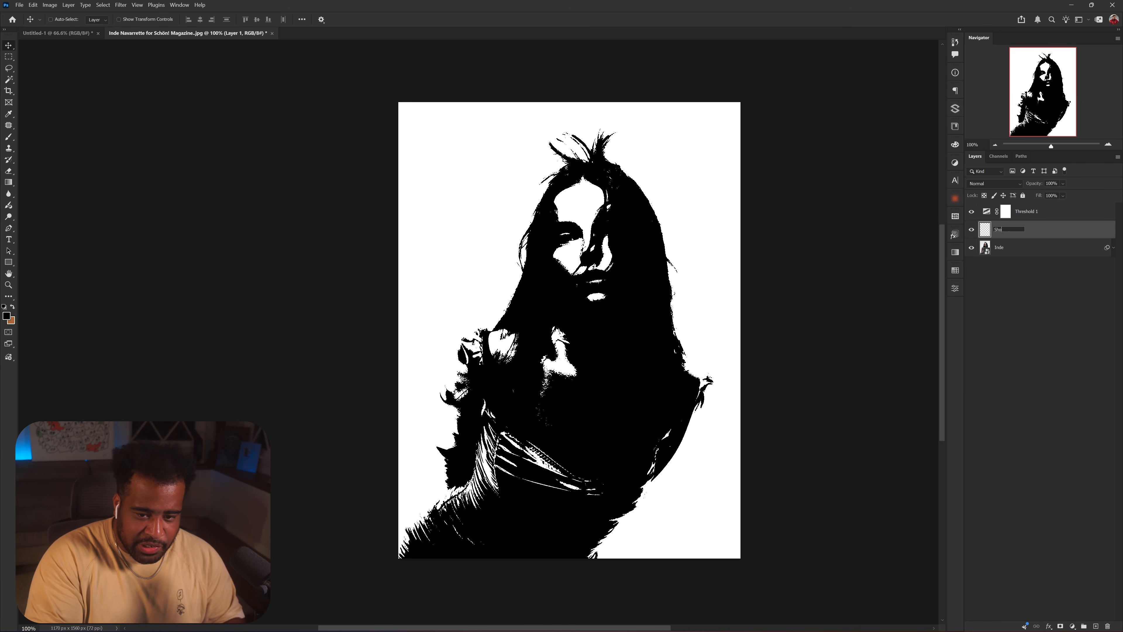
key(ctrl+shift+n)
text(Hightlights)
key(Return)
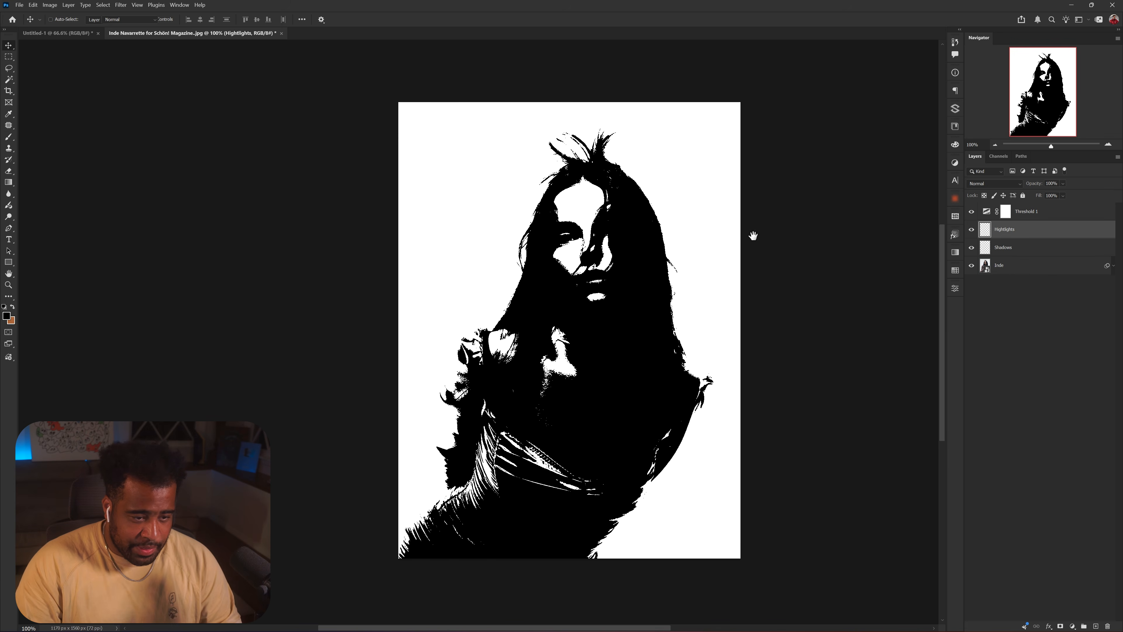
- Paint white on the Hightlights layer over the dark hair beside the face with a soft 15% opacity brush
key(b)
right_click(624, 215)
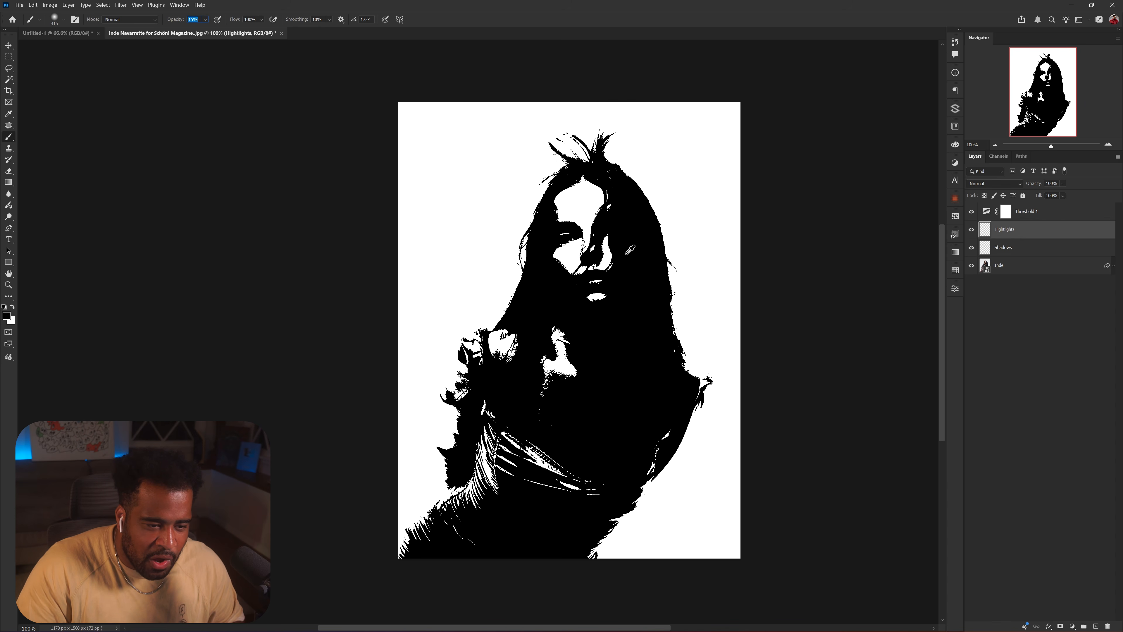
scroll(620, 249, up, 2)
key(x)
mouse_move(666, 206)
mouse_down()
mouse_move(508, 207)
mouse_move(669, 248)
mouse_up()
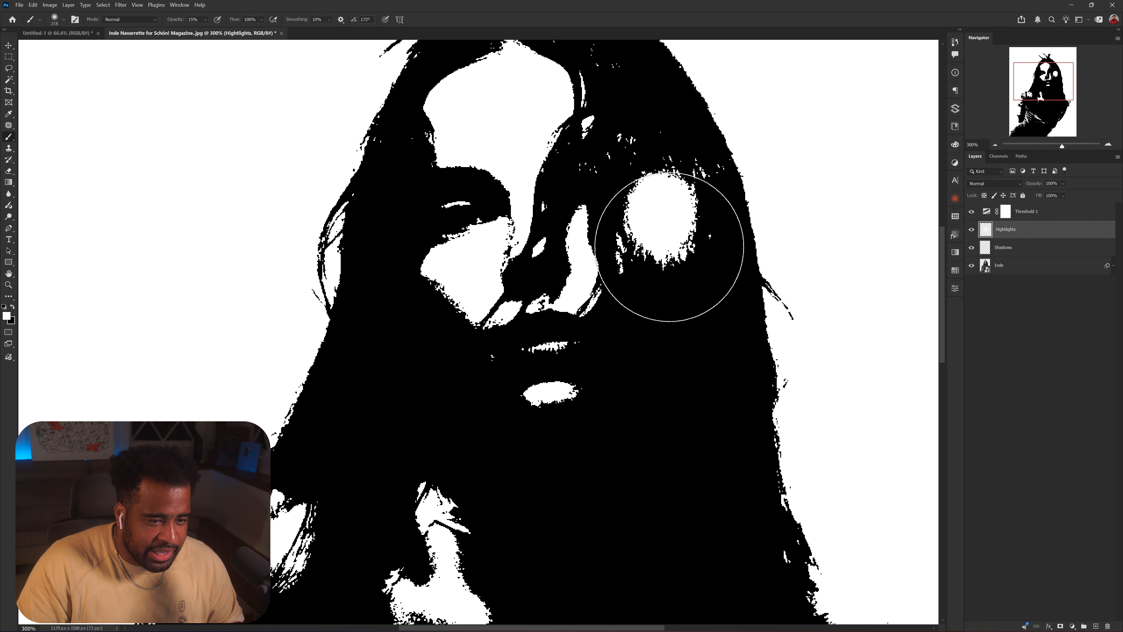
drag(681, 294, 656, 298)
mouse_move(656, 298)
mouse_down()
mouse_move(677, 338)
mouse_move(682, 407)
mouse_move(669, 222)
mouse_up()
scroll(670, 222, down, 4)
scroll(118, 304, up, 3)
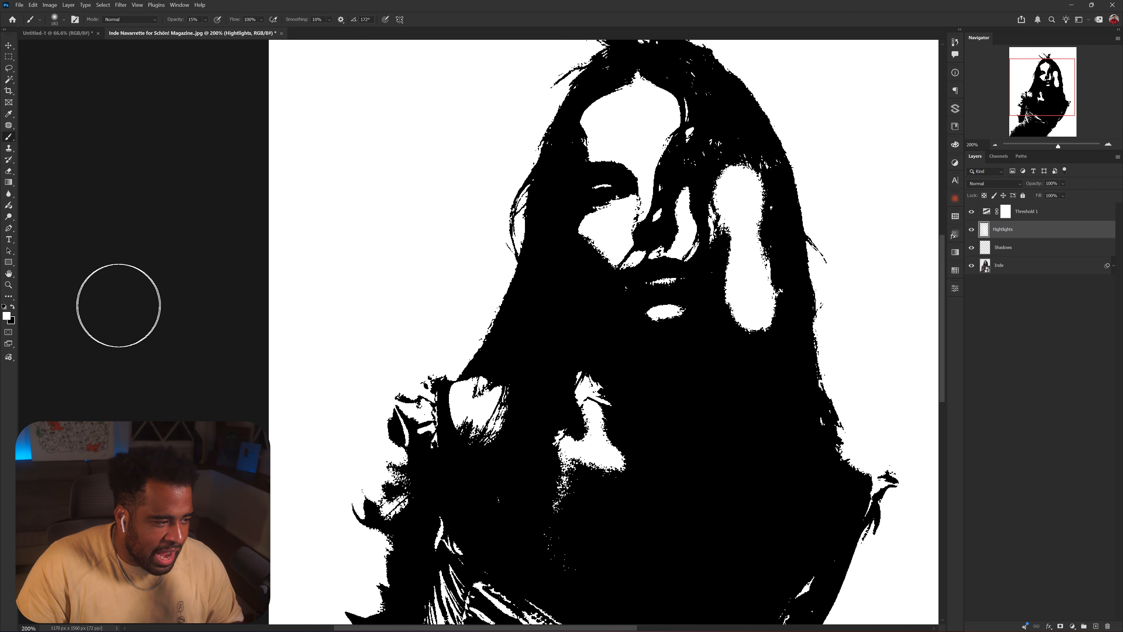
- Paint black on the Shadows layer over the white cheek and forehead areas of the face
click(1018, 249)
drag(616, 250, 615, 225)
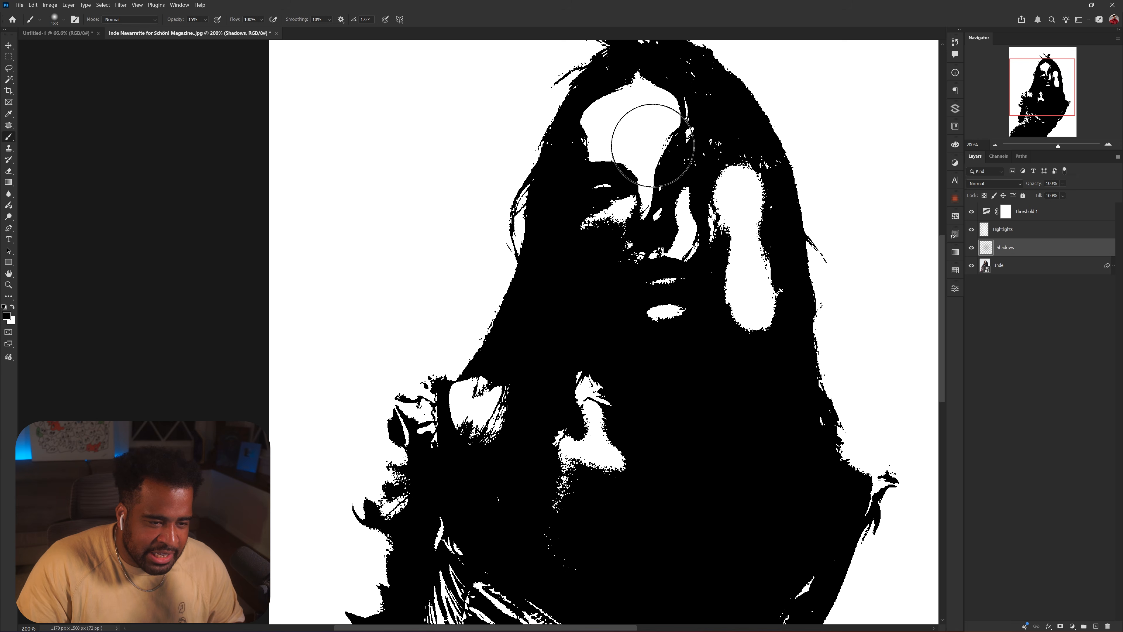
mouse_move(652, 145)
mouse_down()
mouse_move(632, 100)
mouse_move(615, 125)
mouse_move(615, 159)
mouse_up()
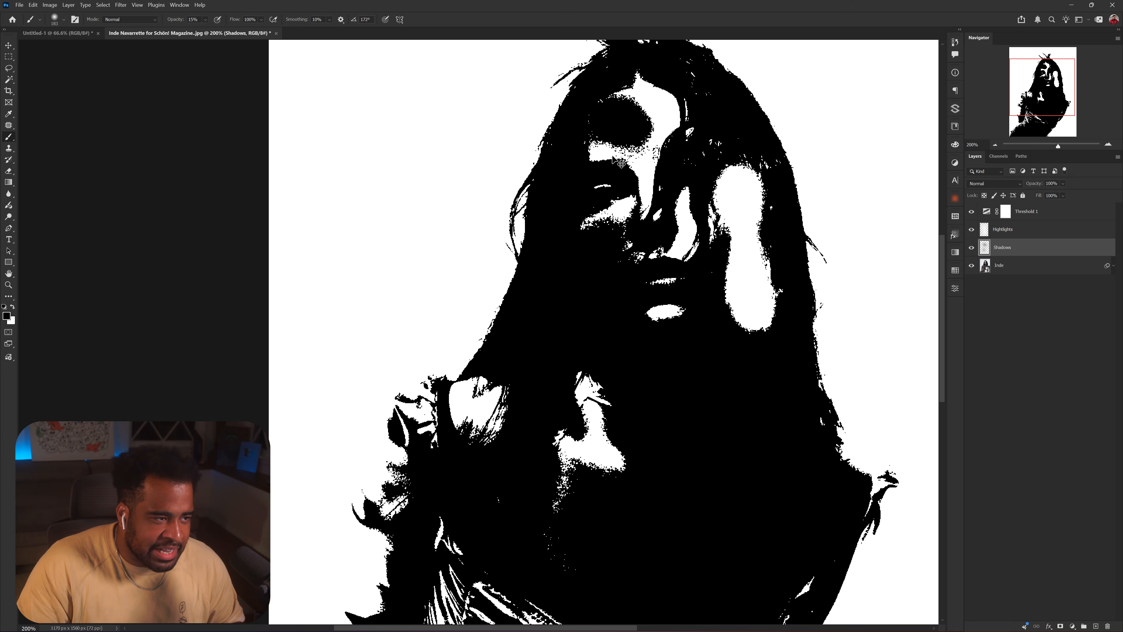
- Undo the test brush strokes on the Shadows and Hightlights layers
key(ctrl+z)
key(ctrl+z)
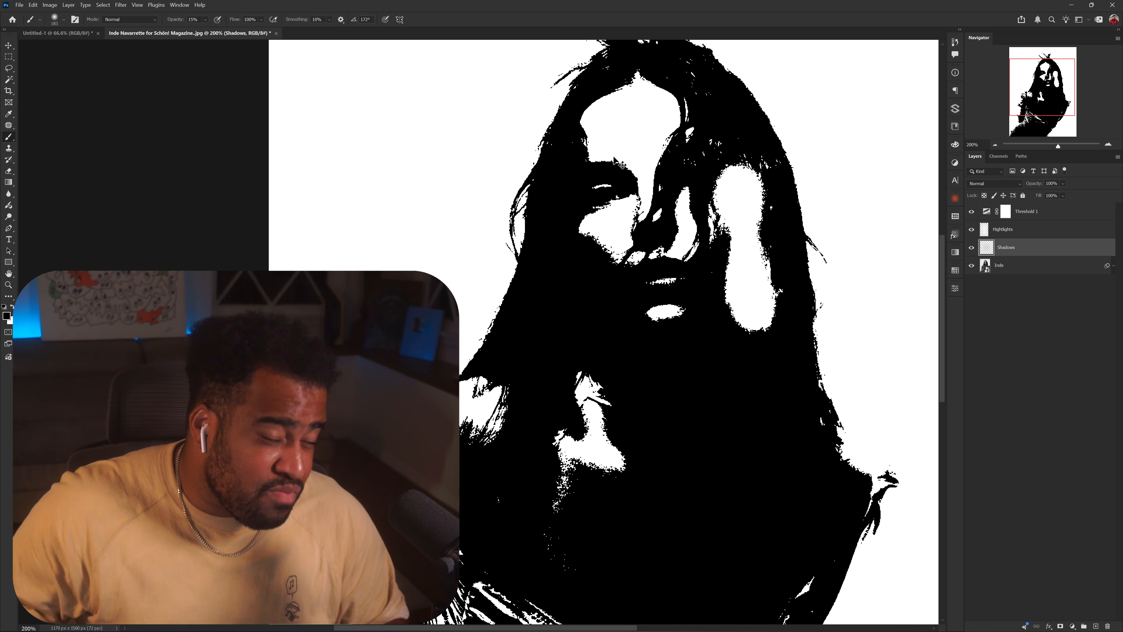
key(ctrl+z)
key(ctrl+z)
key(ctrl+z)
key(ctrl+z)
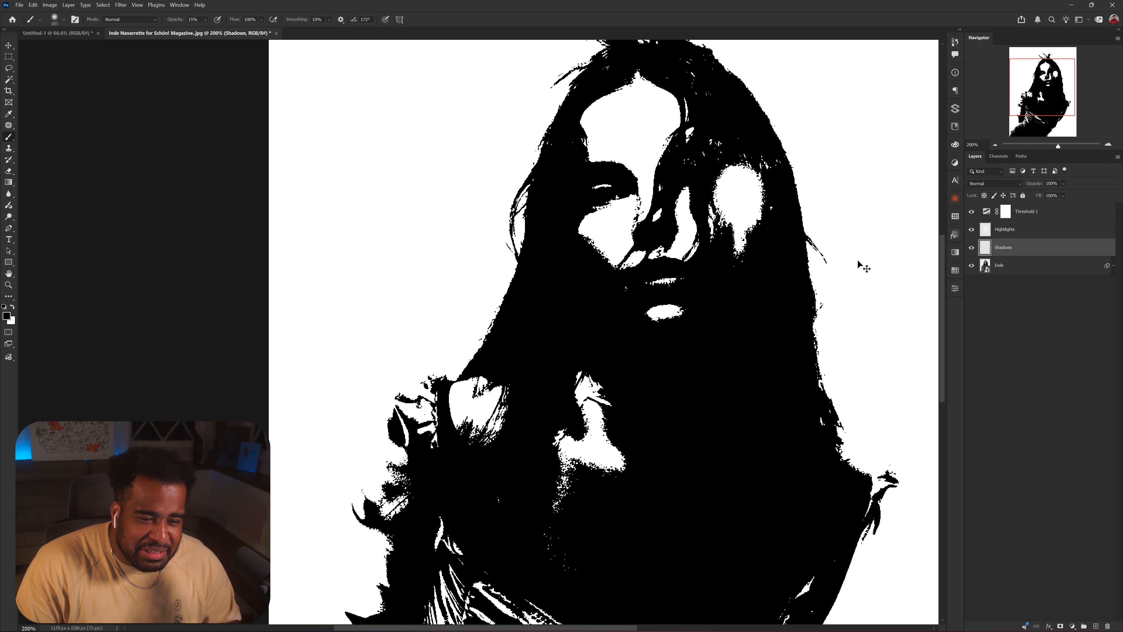
key(ctrl+z)
key(ctrl+z)
key(ctrl+z)
key(ctrl+z)
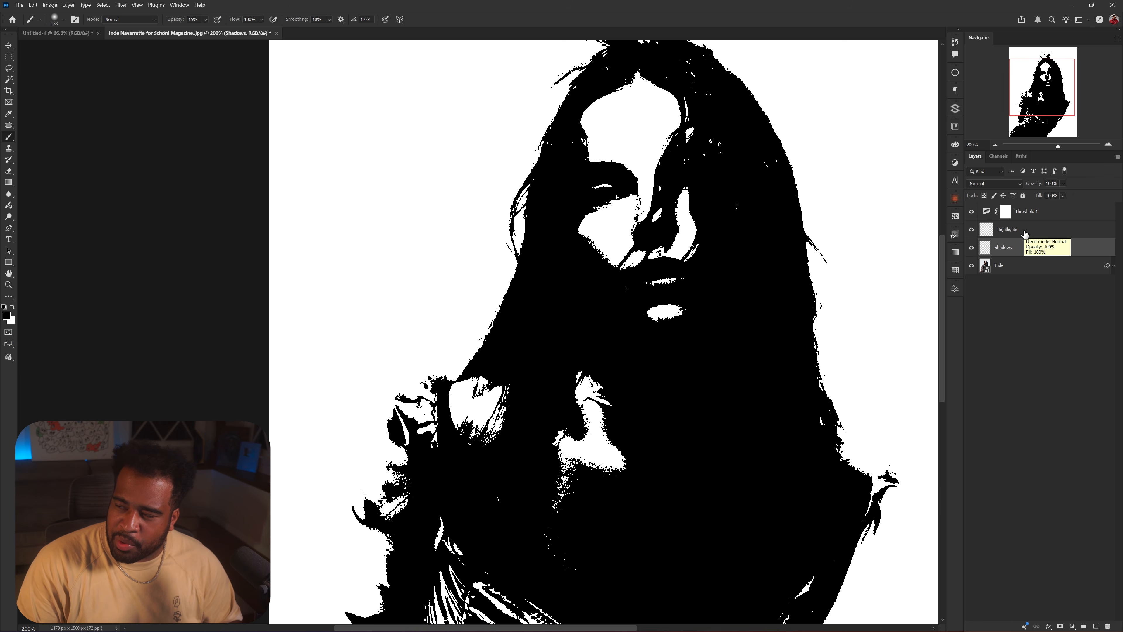
- Add a new layer above Hightlights, fill it with gray, and set its blend mode to Overlay
click(1026, 234)
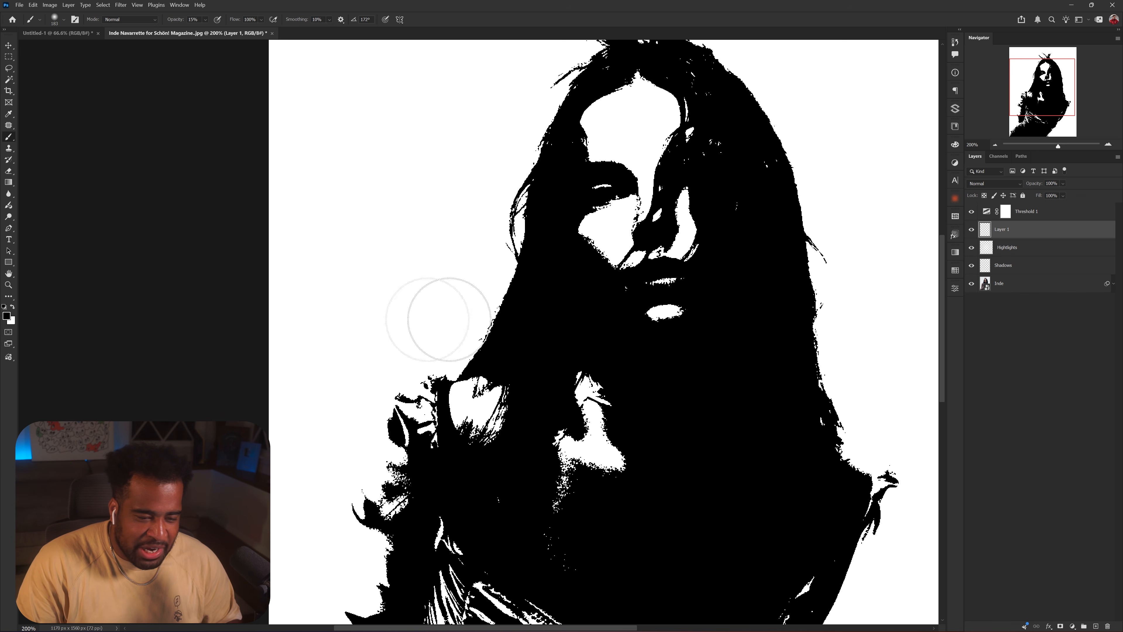
click(6, 316)
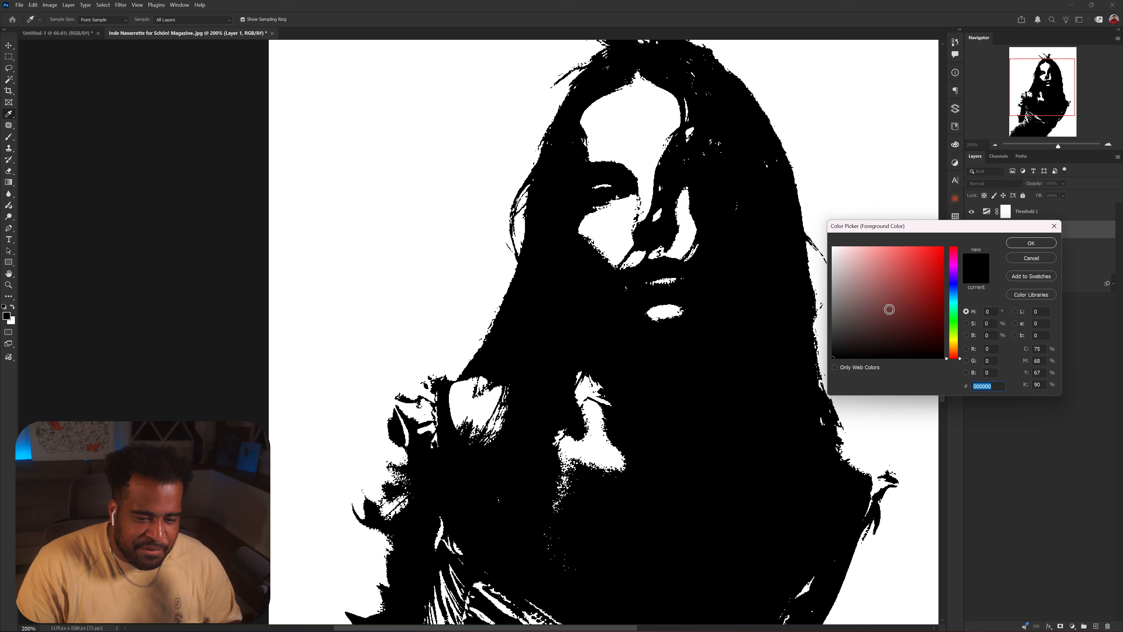
key(Return)
key(alt+BackSpace)
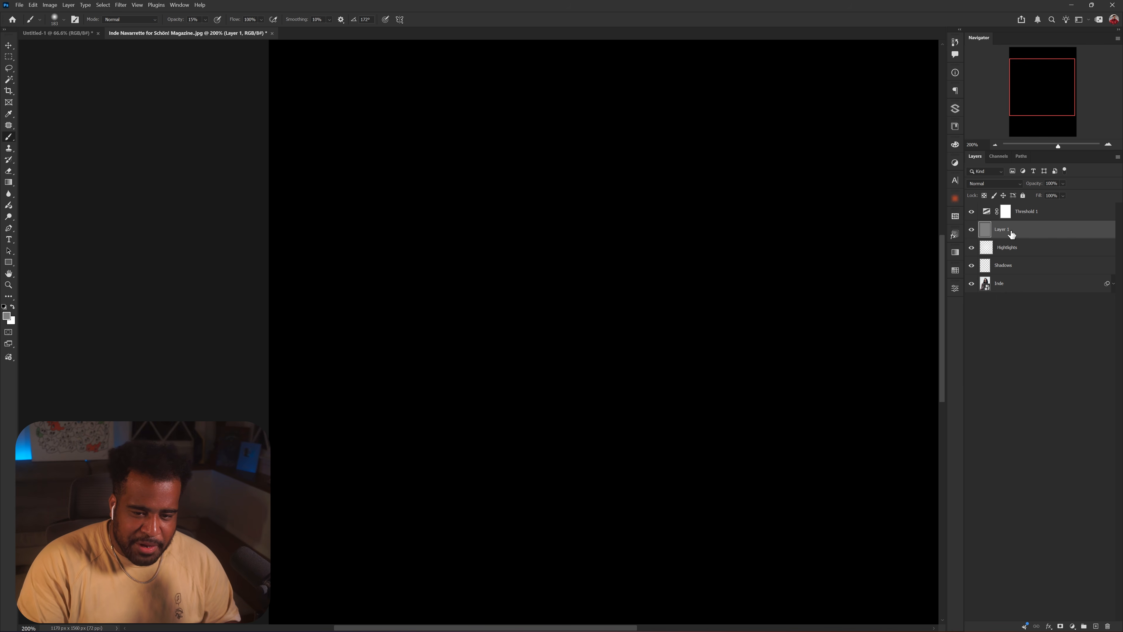
click(994, 184)
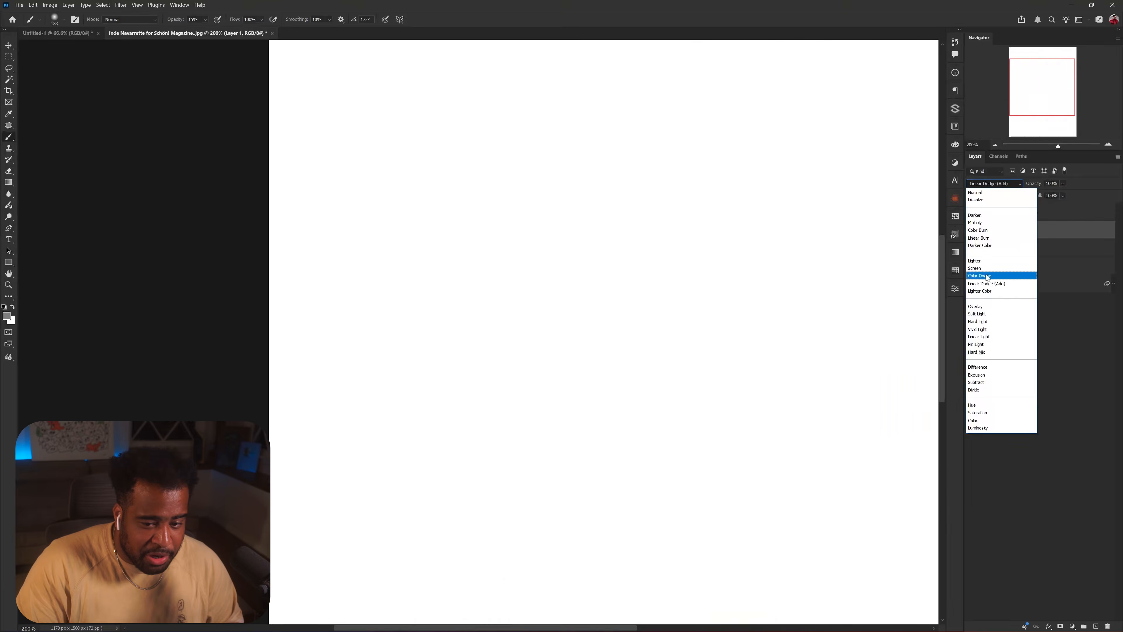
click(976, 306)
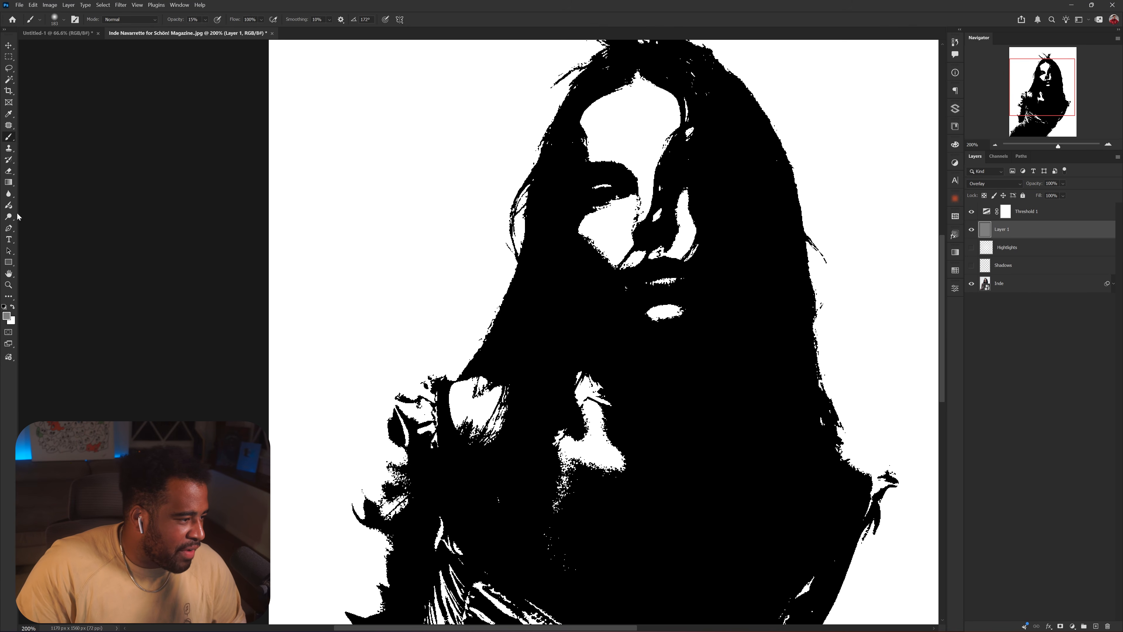
- Lighten the brow and eye area on the gray Overlay layer with the Dodge tool at 50% exposure
click(9, 217)
click(43, 215)
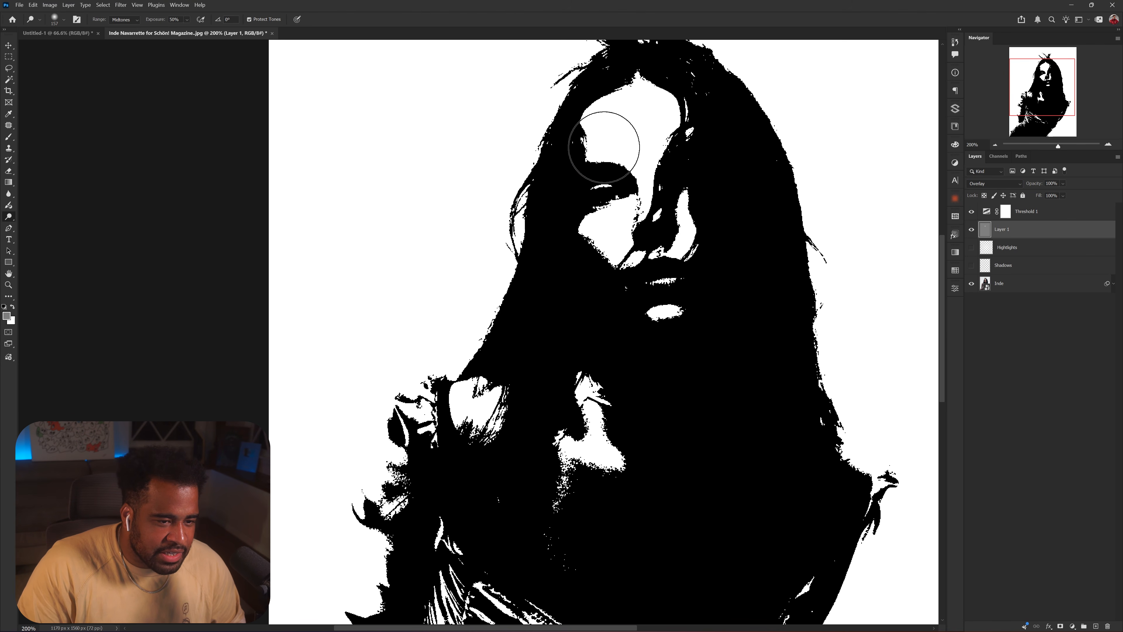
drag(604, 148, 599, 164)
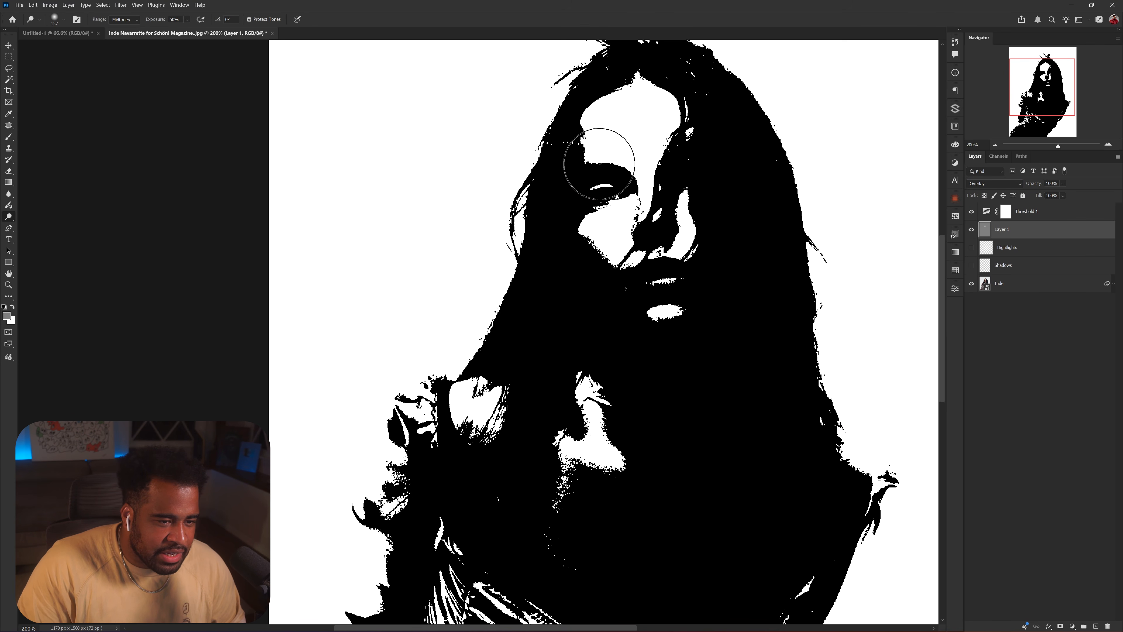
- Darken the forehead on the gray Overlay layer with the Burn tool at 50% exposure, and delete that layer
right_click(11, 218)
click(43, 224)
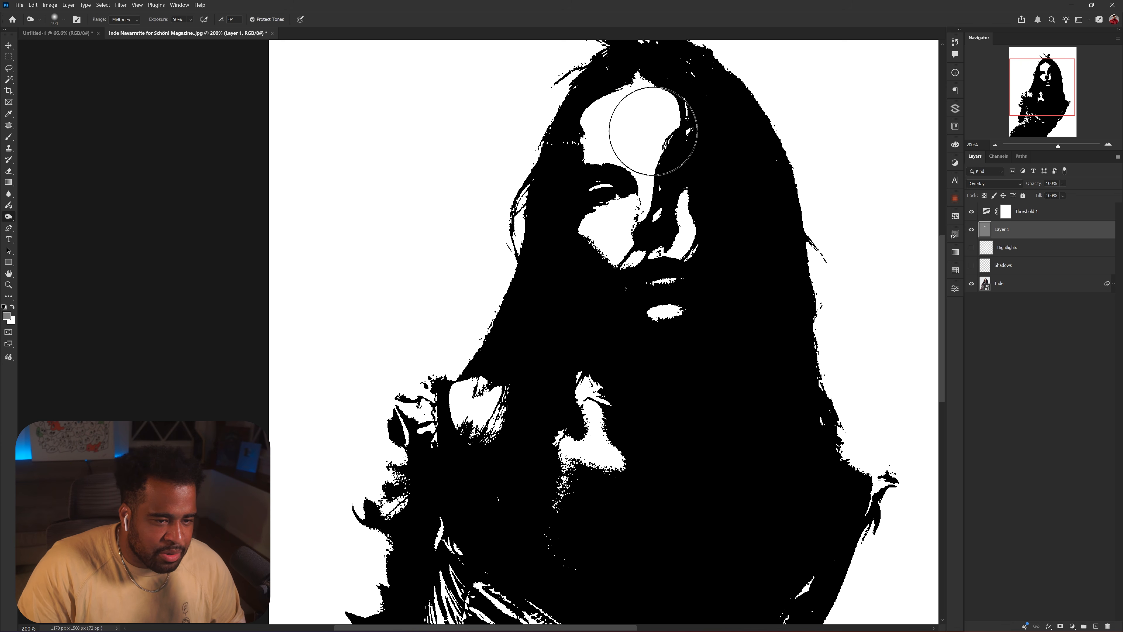
mouse_move(653, 131)
mouse_down()
mouse_move(614, 121)
mouse_move(642, 120)
mouse_move(627, 116)
mouse_move(619, 140)
mouse_move(659, 124)
mouse_up()
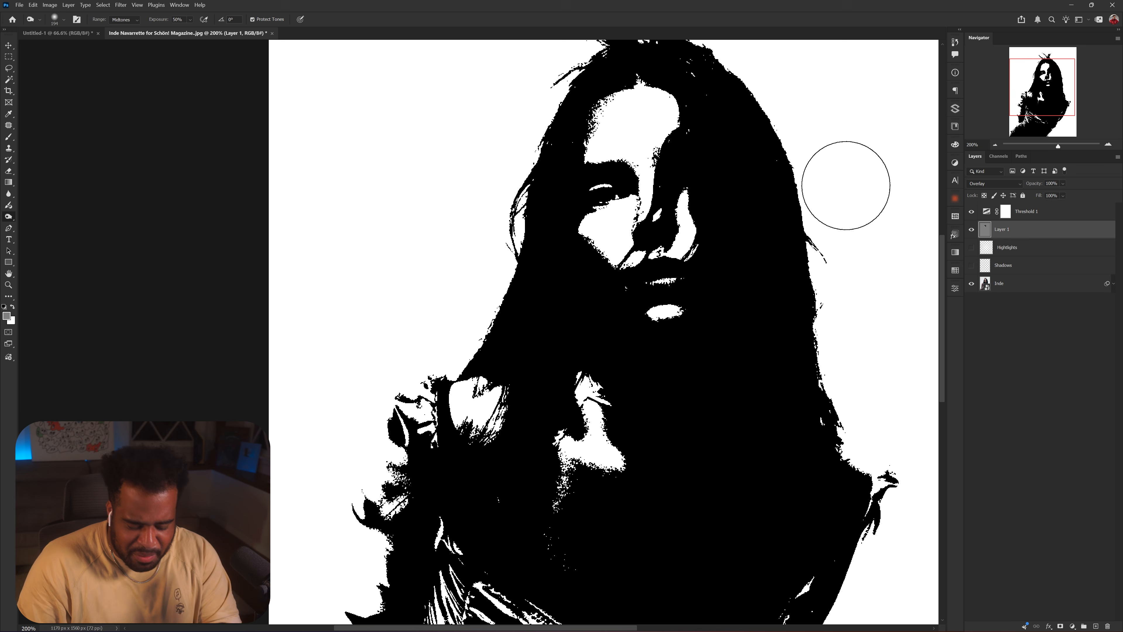
key(Delete)
- Lower the level of the Threshold 1 adjustment layer to turn more of the portrait white
double_click(988, 213)
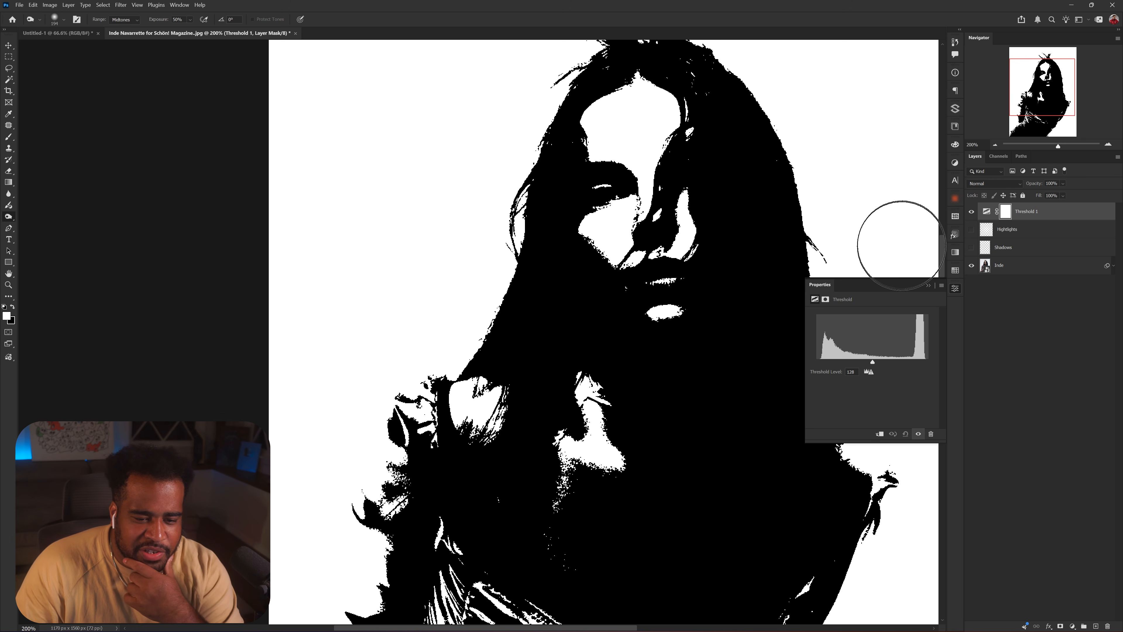
drag(872, 362, 848, 364)
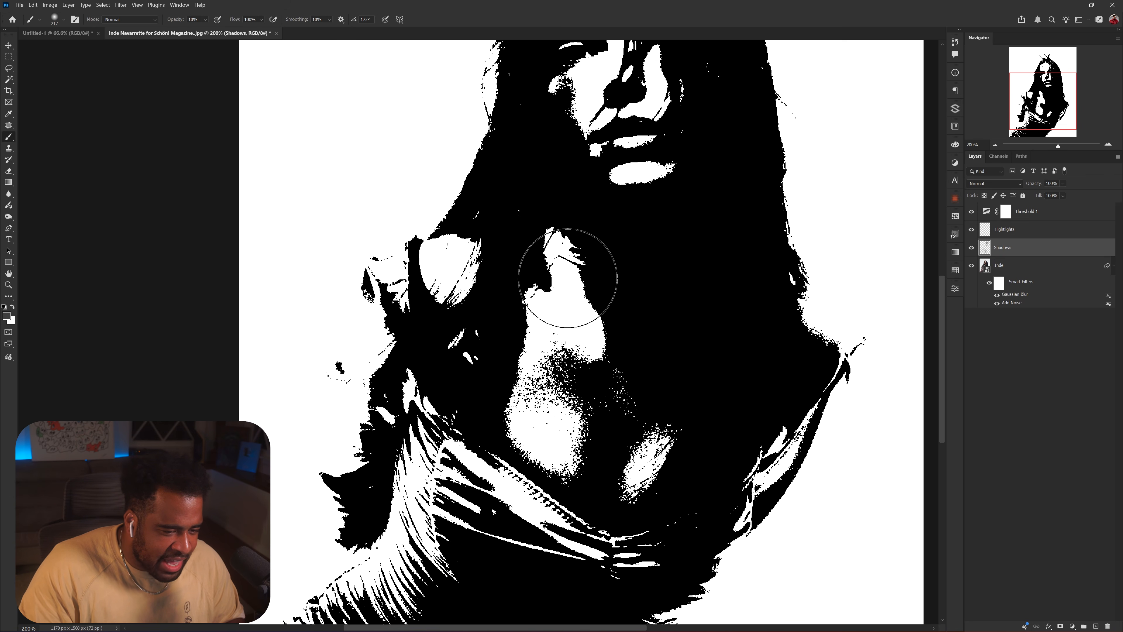
- Brush over the neck and upper chest on the Shadows layer to refine the threshold there
mouse_move(568, 278)
mouse_down()
mouse_move(554, 306)
mouse_move(575, 309)
mouse_up()
scroll(575, 310, down, 2)
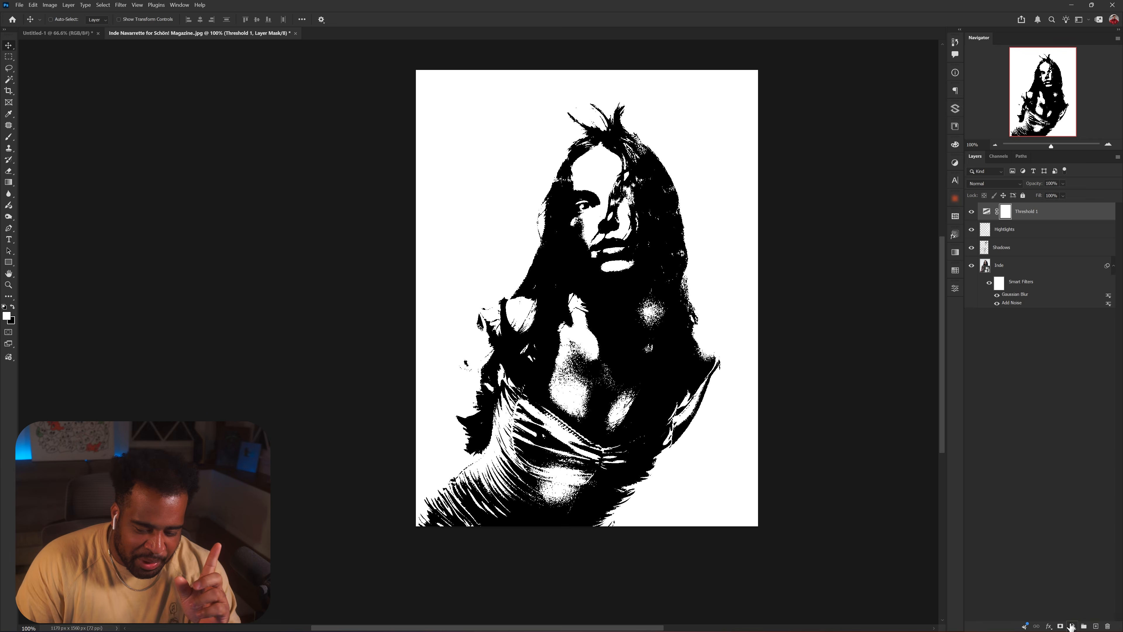
- Add a Gradient Map adjustment layer above Threshold 1 that colors the blacks magenta and the whites beige
click(1072, 626)
click(1079, 590)
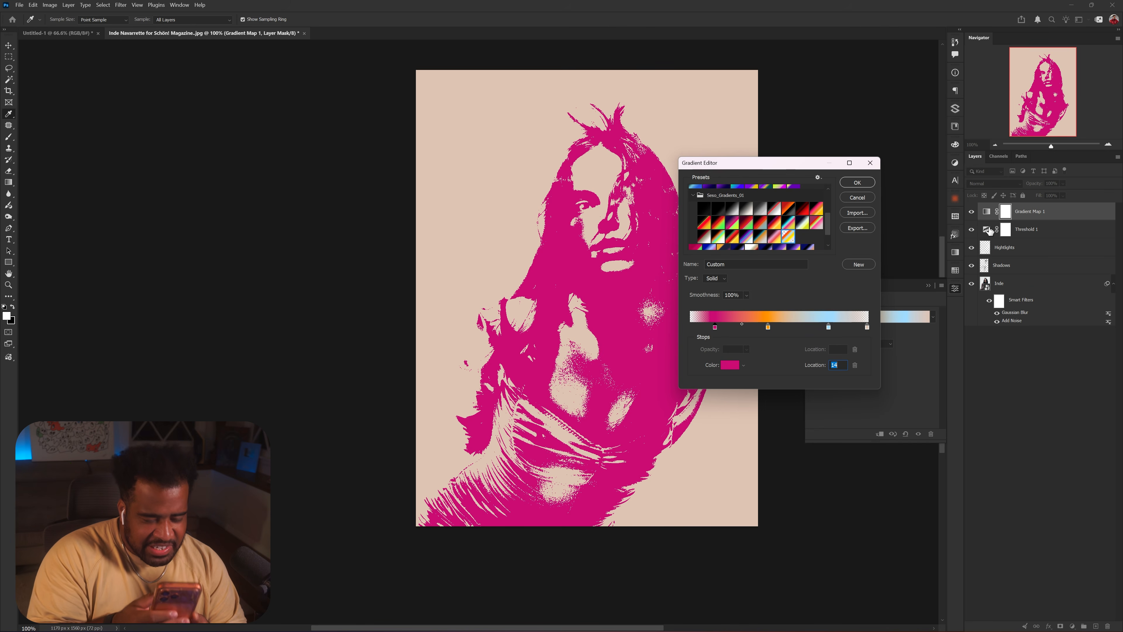
click(857, 182)
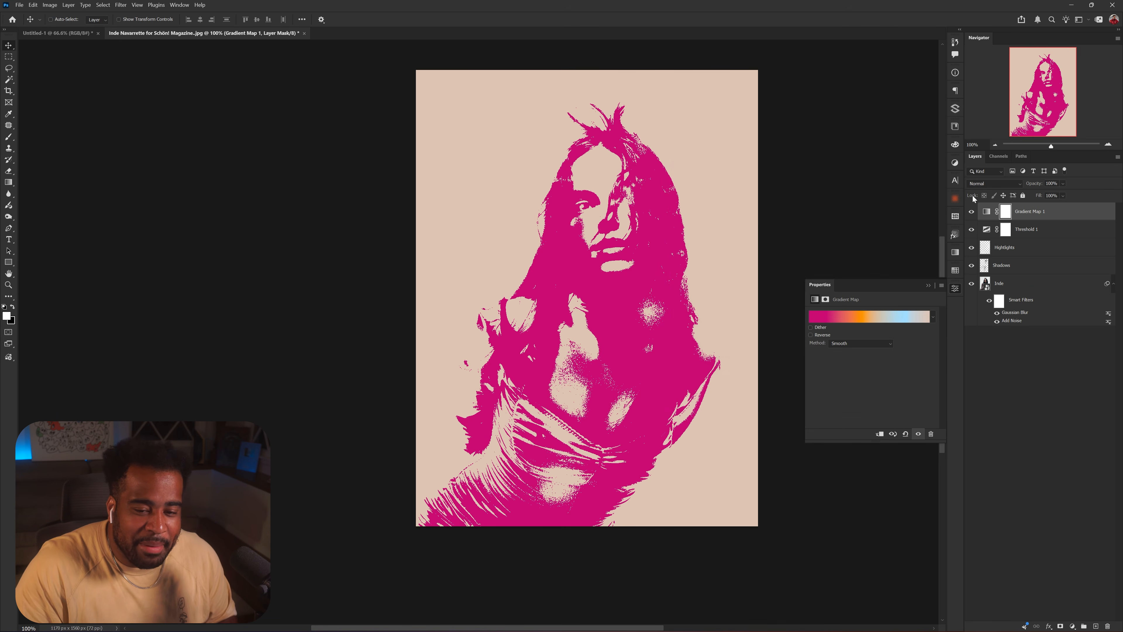
click(956, 288)
- Hide every layer above Inde to view the source photo, select Inde, and show the layers again
click(972, 213)
drag(971, 217, 977, 264)
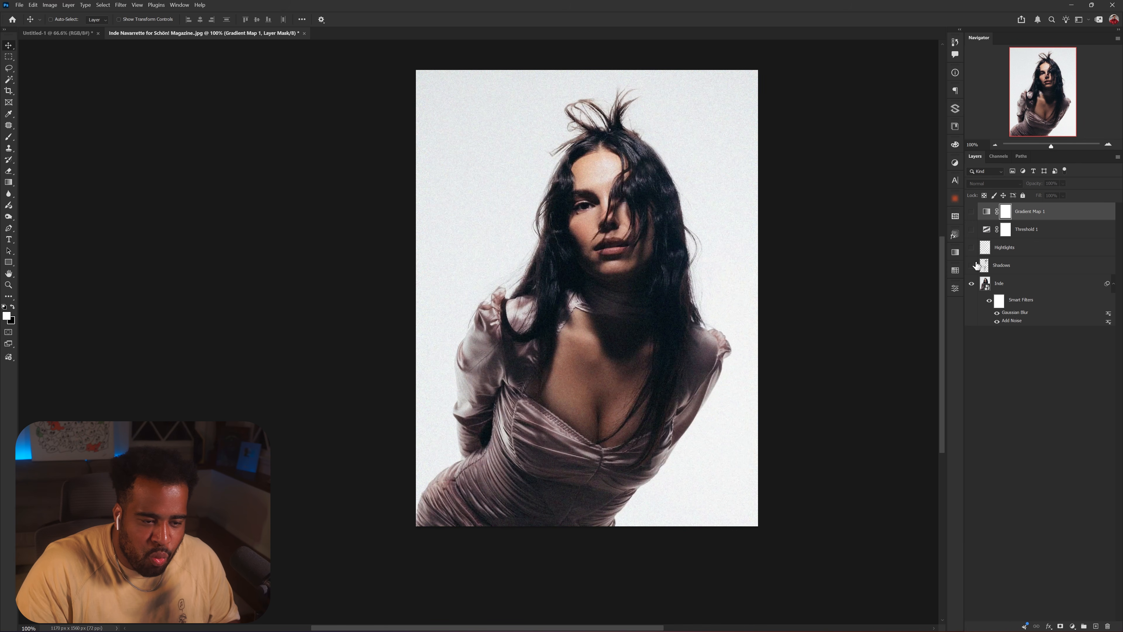
click(1026, 284)
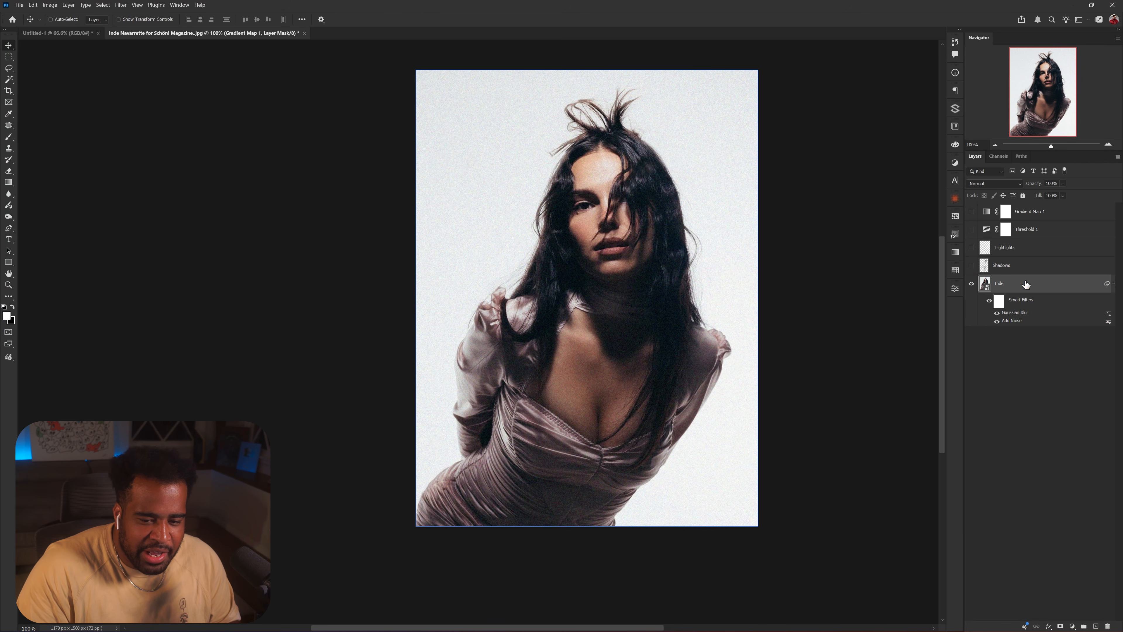
drag(972, 264, 972, 212)
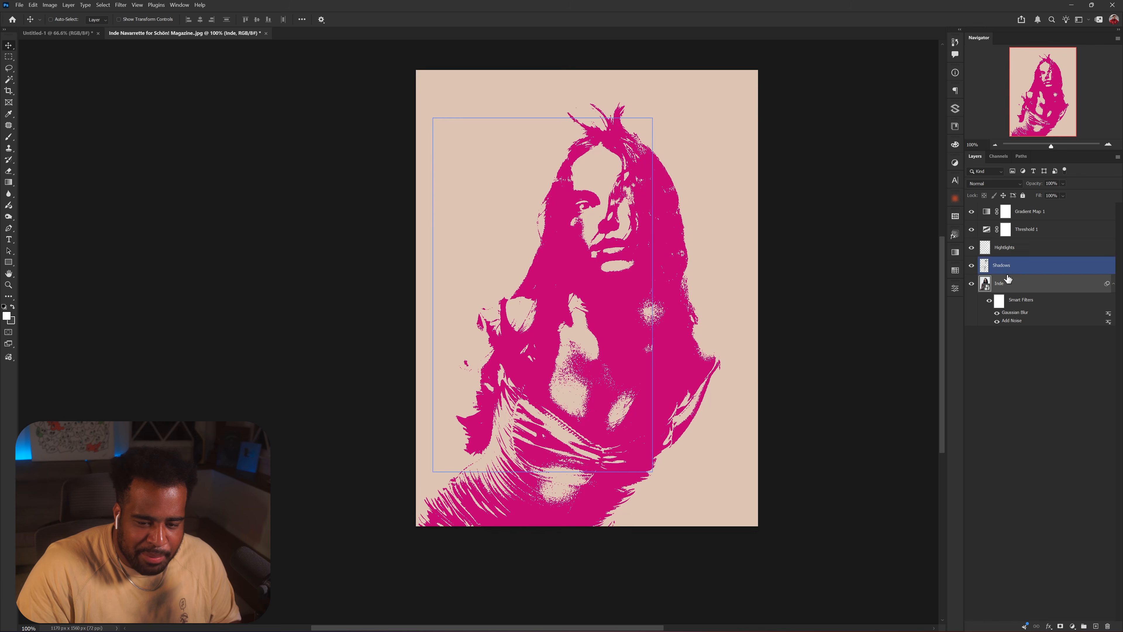
- Add a Curves adjustment layer directly above Inde and raise its curve to lighten the portrait
click(1073, 626)
click(1070, 487)
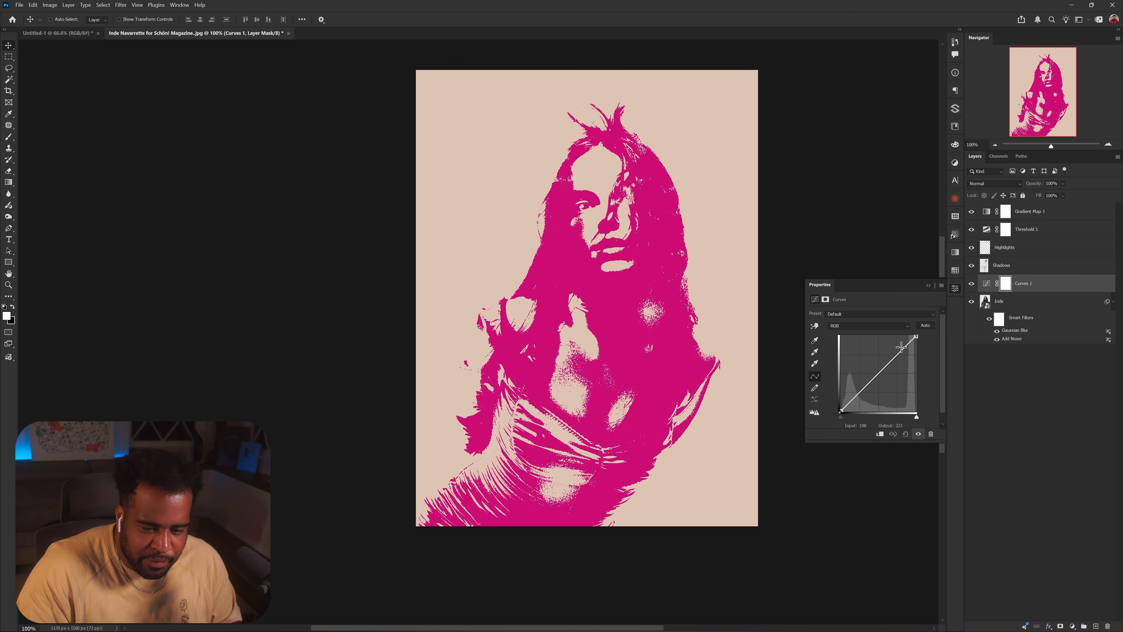
drag(901, 347, 908, 343)
- Select the Hightlights layer and activate the Brush tool for touch-ups
click(1004, 236)
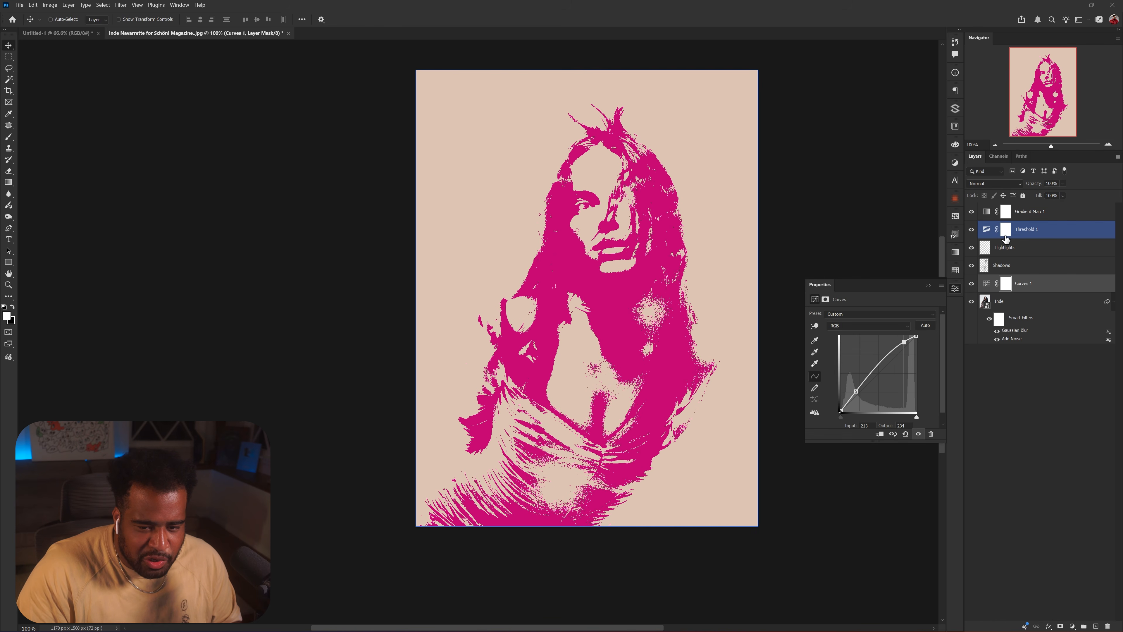
click(1006, 250)
click(1000, 265)
key(b)
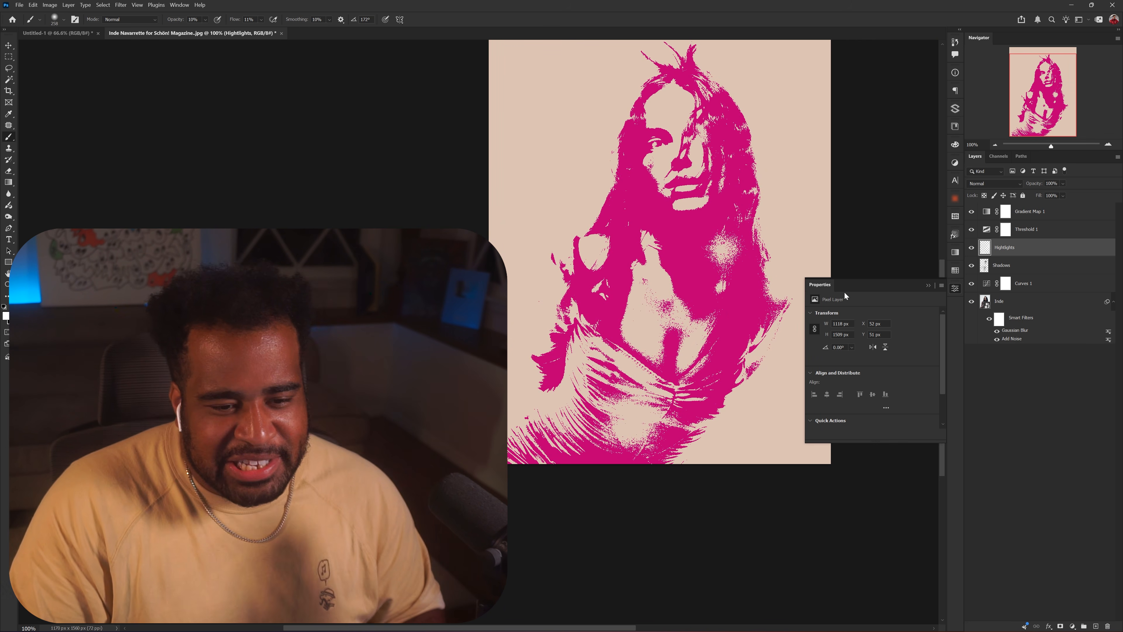
click(953, 287)
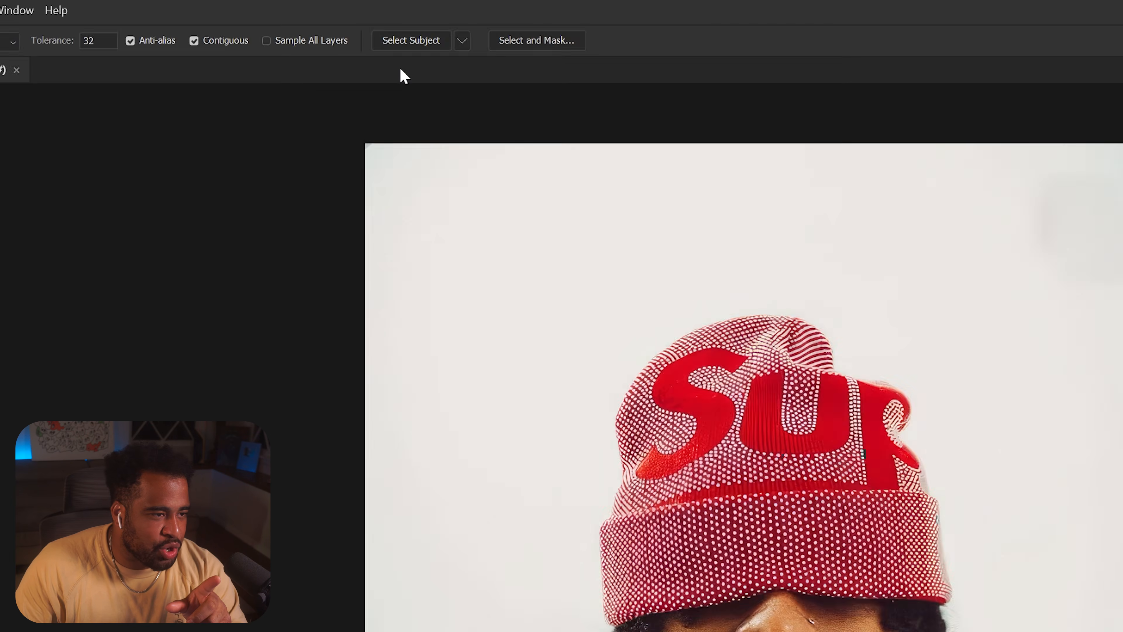
- In Path.psb, mask the photo to its subject and place a beige Solid Color fill layer beneath it
click(423, 42)
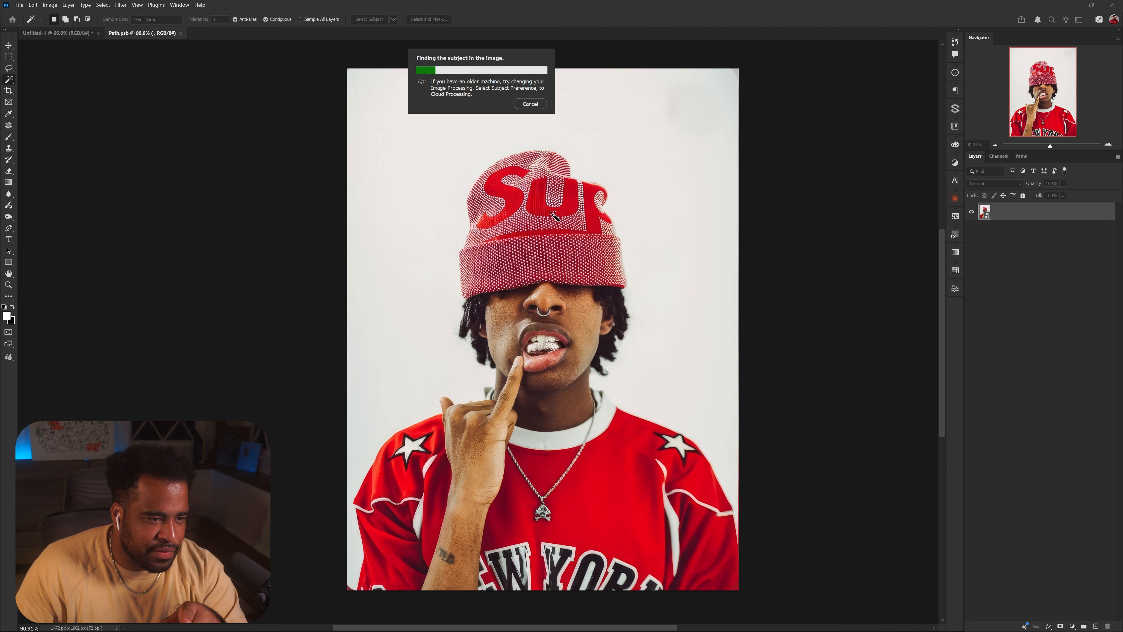
click(1072, 626)
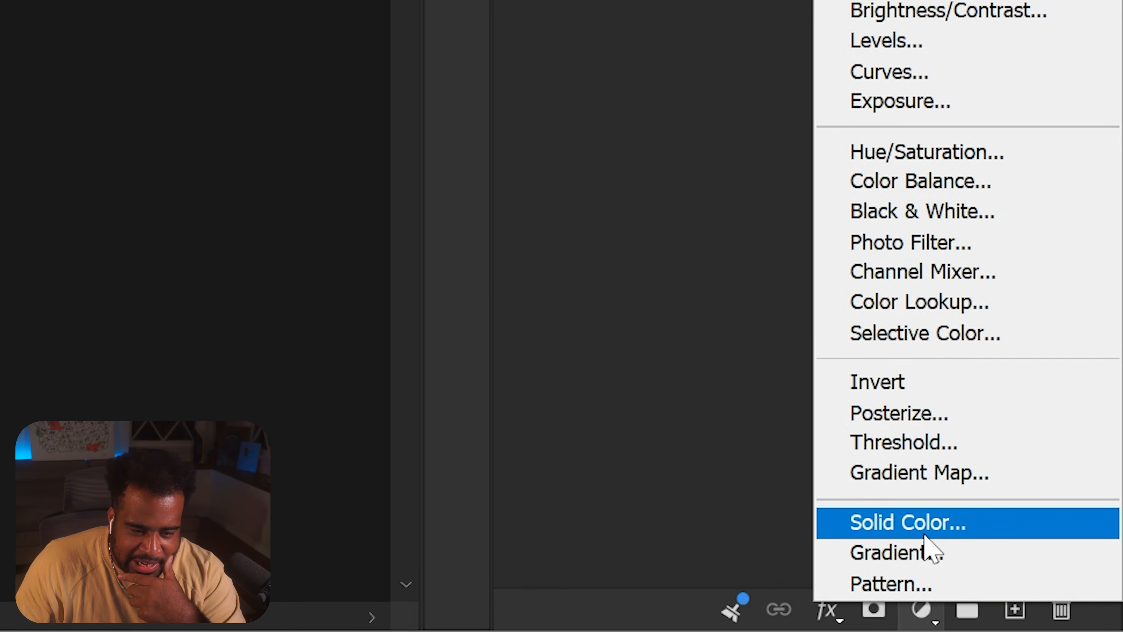
click(902, 522)
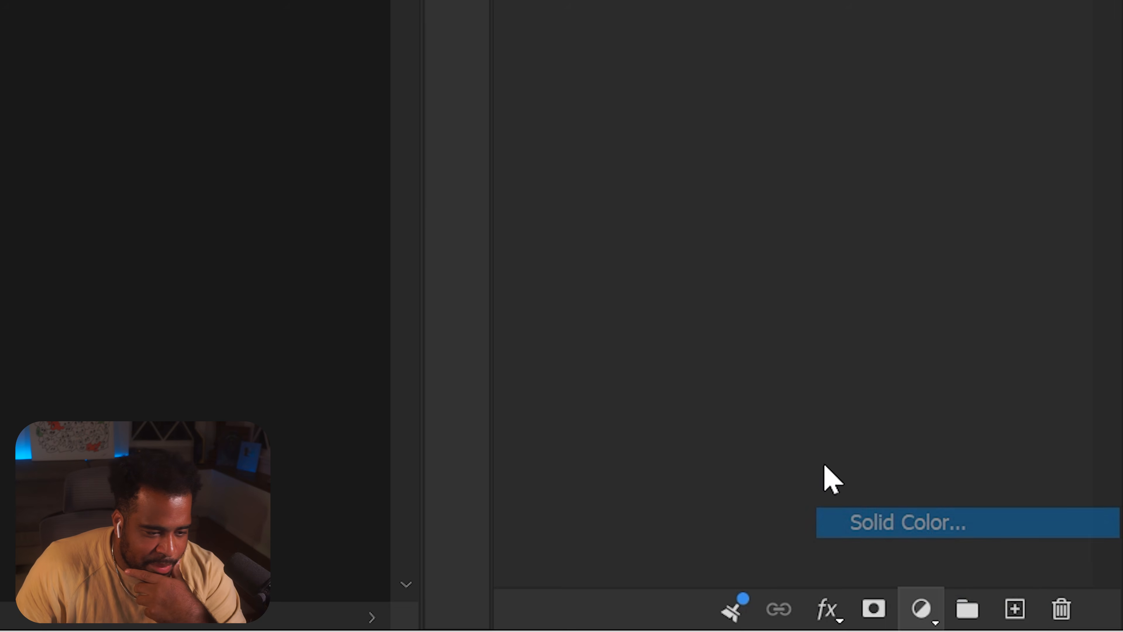
drag(886, 283, 828, 268)
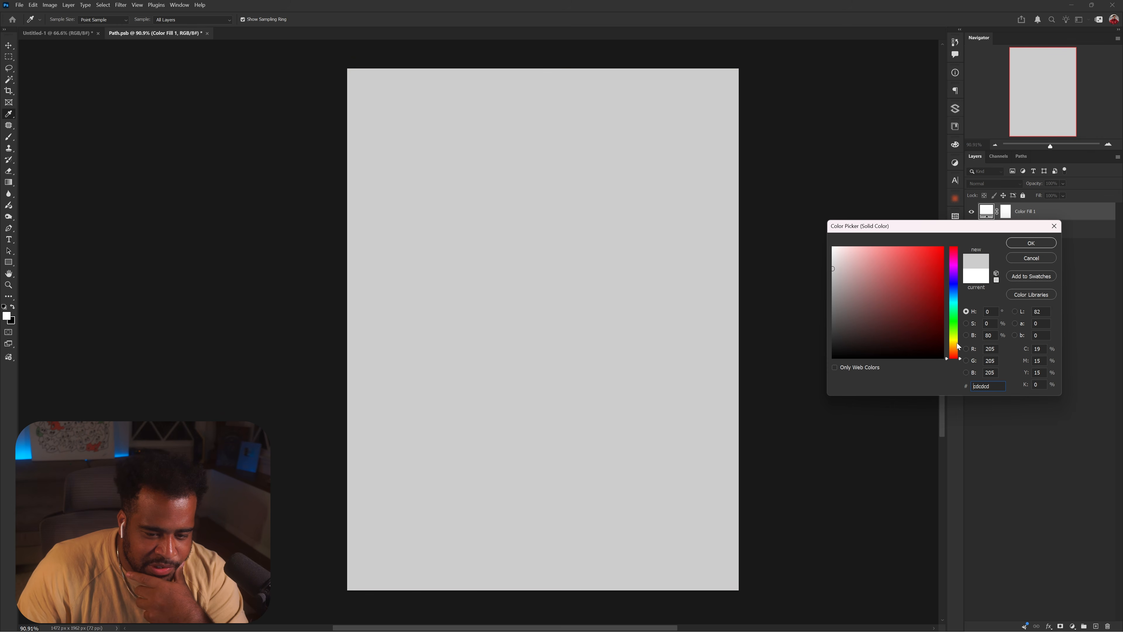
click(956, 346)
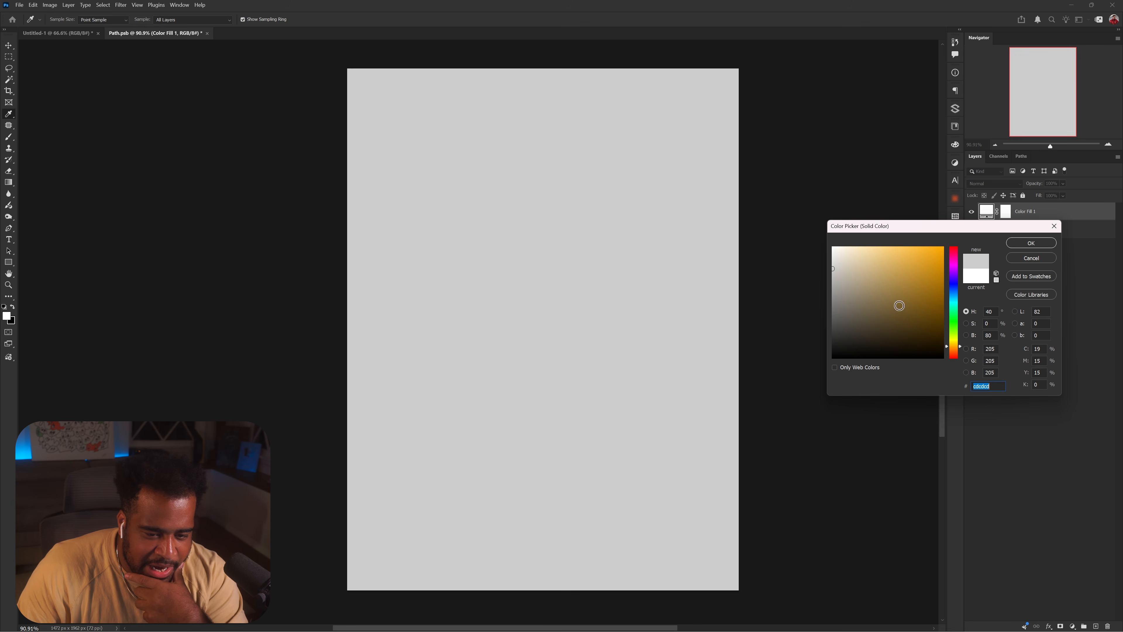
drag(900, 306, 868, 267)
click(1023, 243)
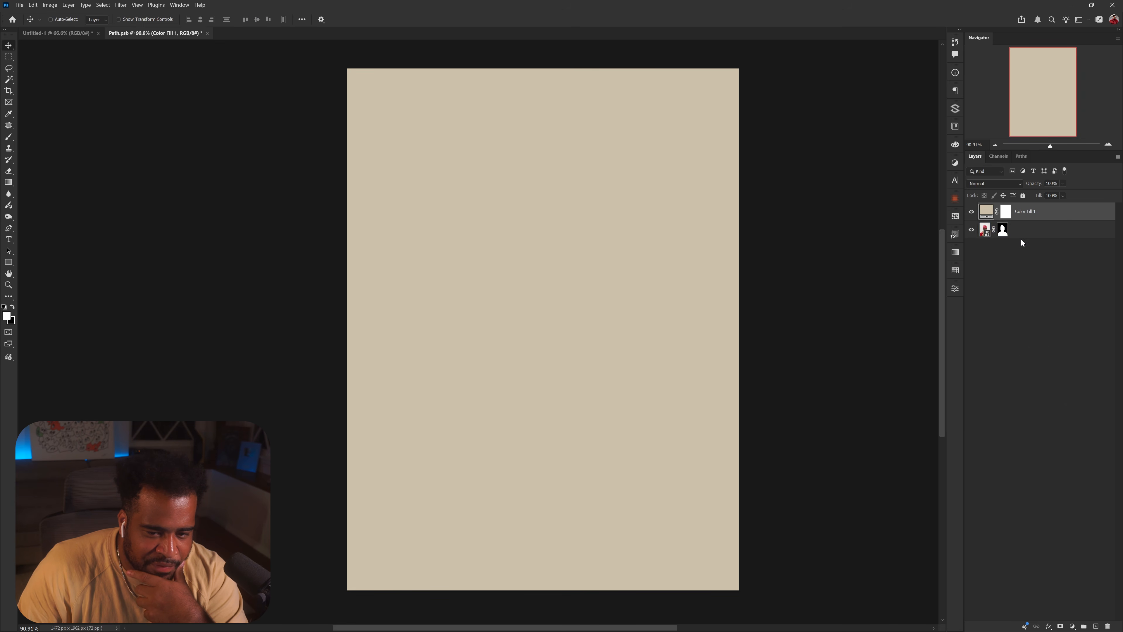
key(ctrl+[)
- Duplicate the masked portrait layer
click(1018, 215)
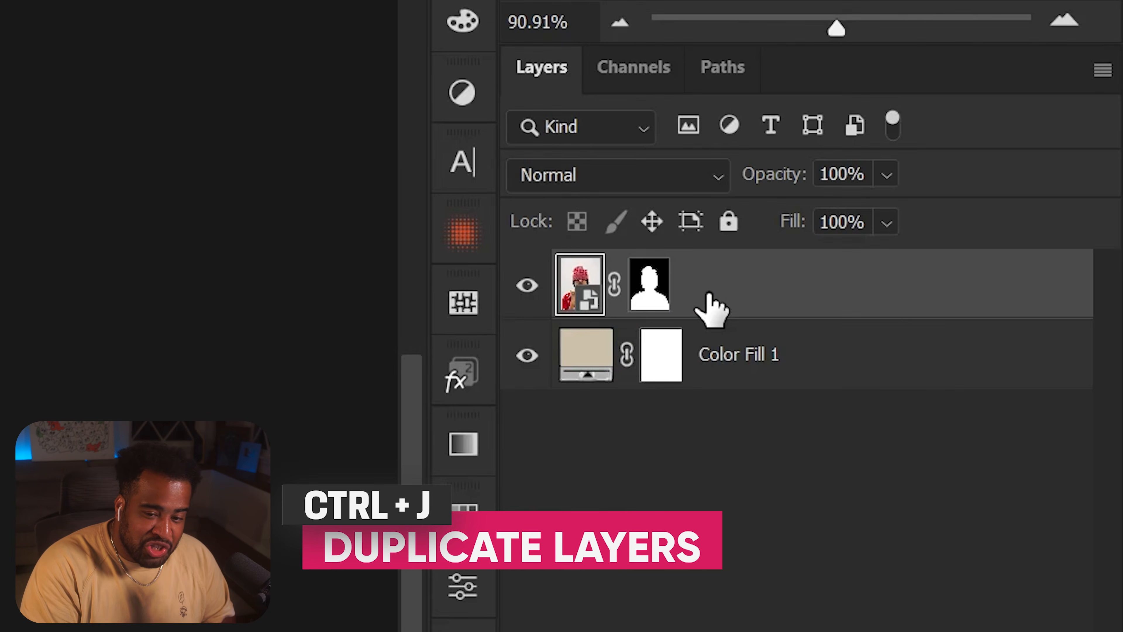
key(ctrl+j)
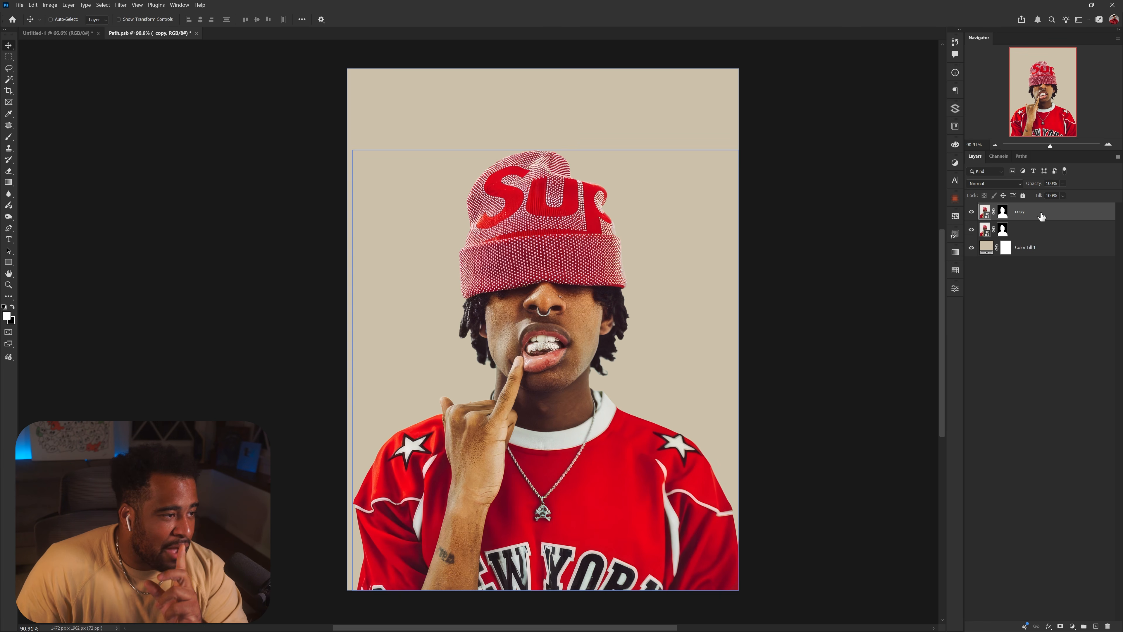
click(119, 5)
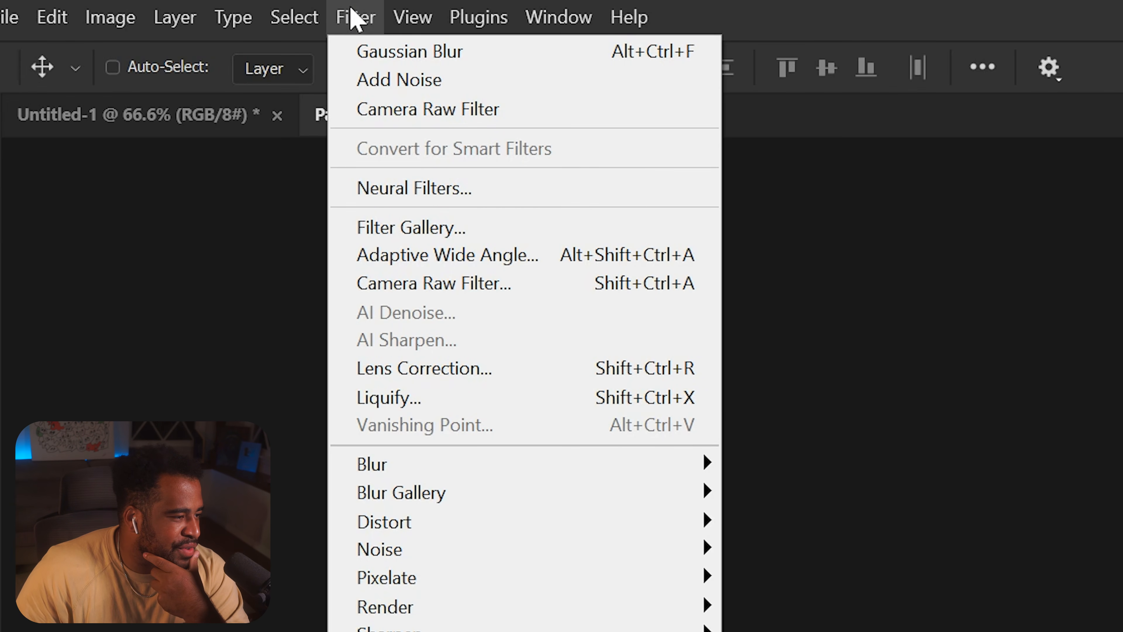
mouse_move(416, 493)
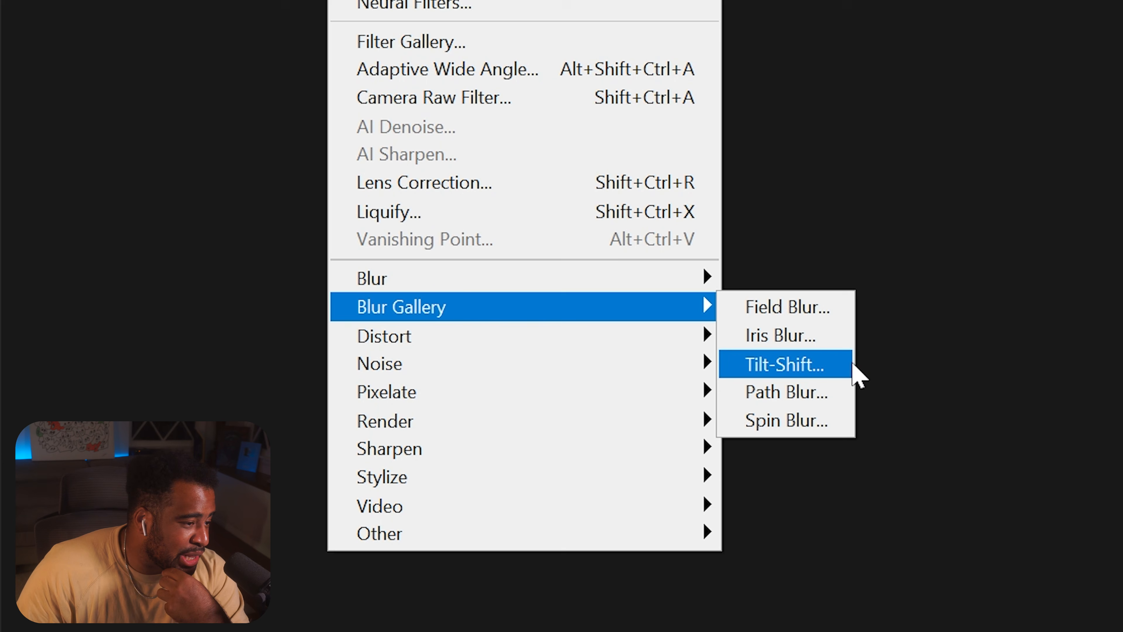
click(806, 393)
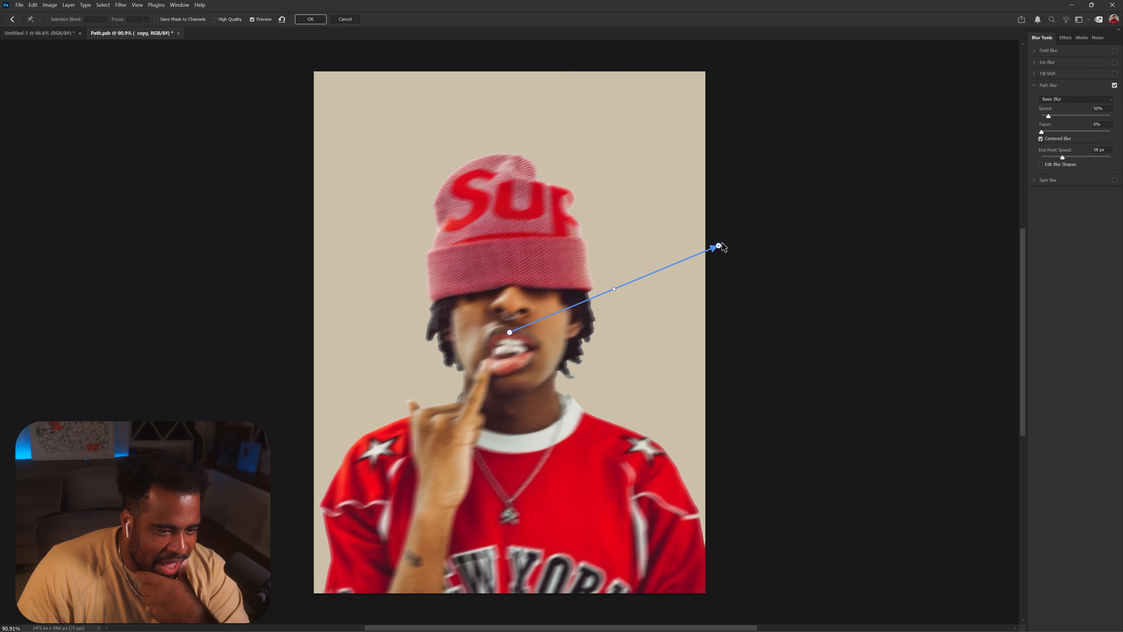
drag(719, 245, 751, 238)
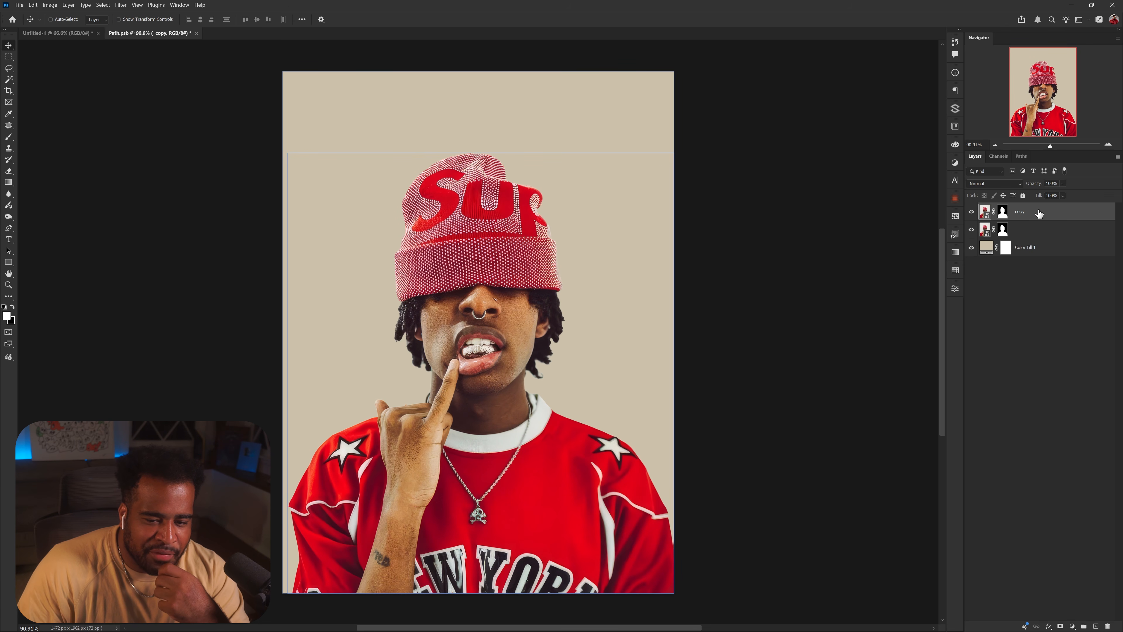
- Convert the duplicated portrait layer to a smart object
click(991, 231)
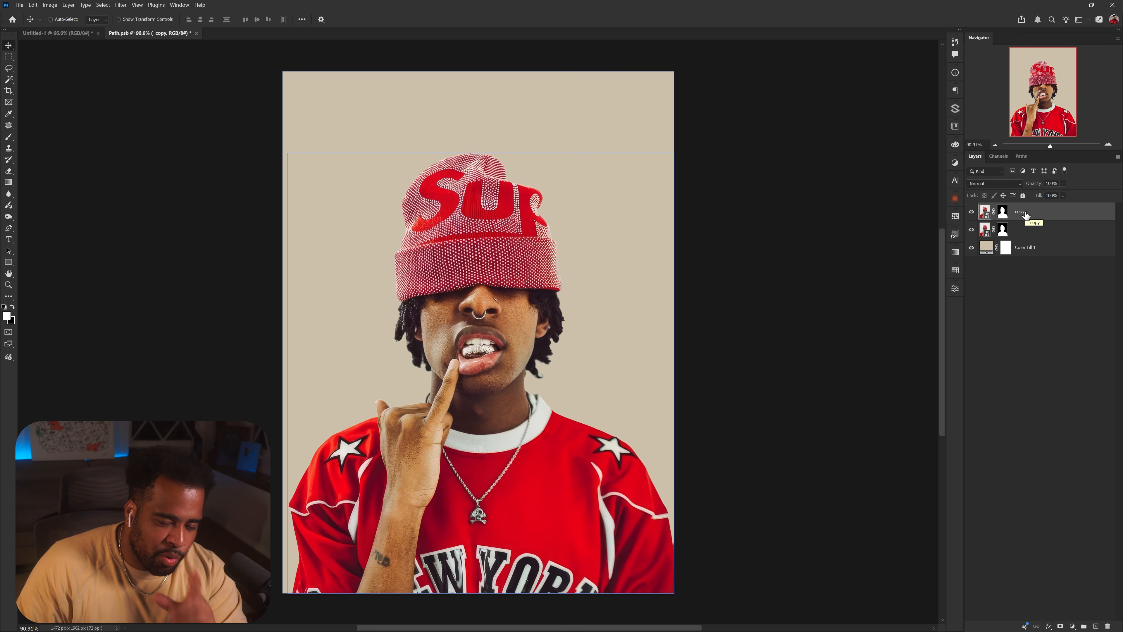
right_click(1030, 229)
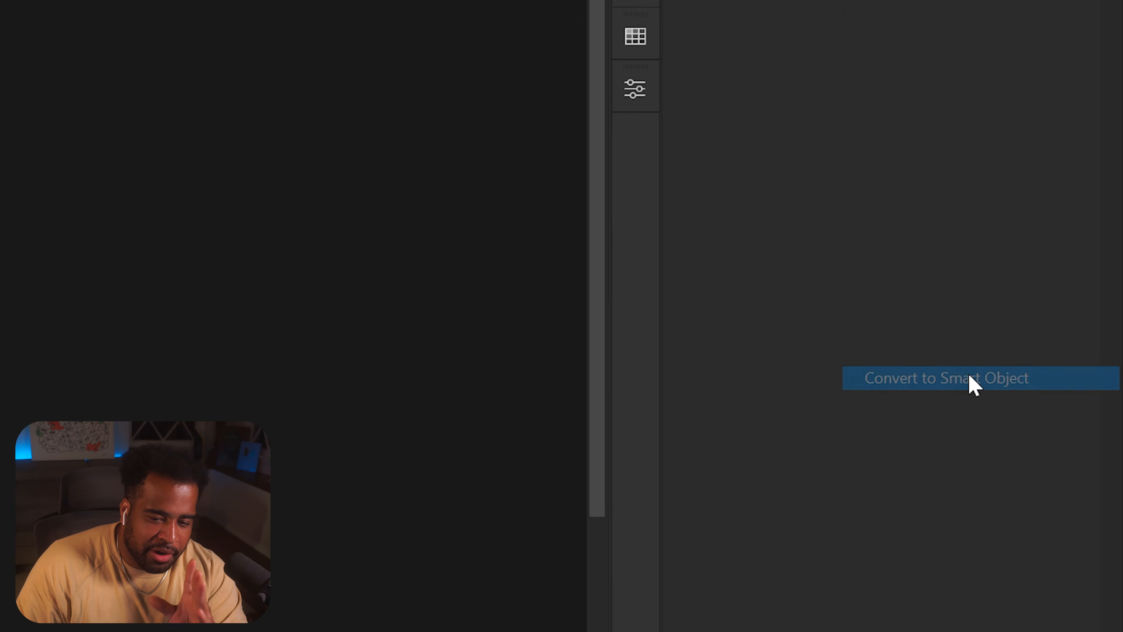
click(970, 377)
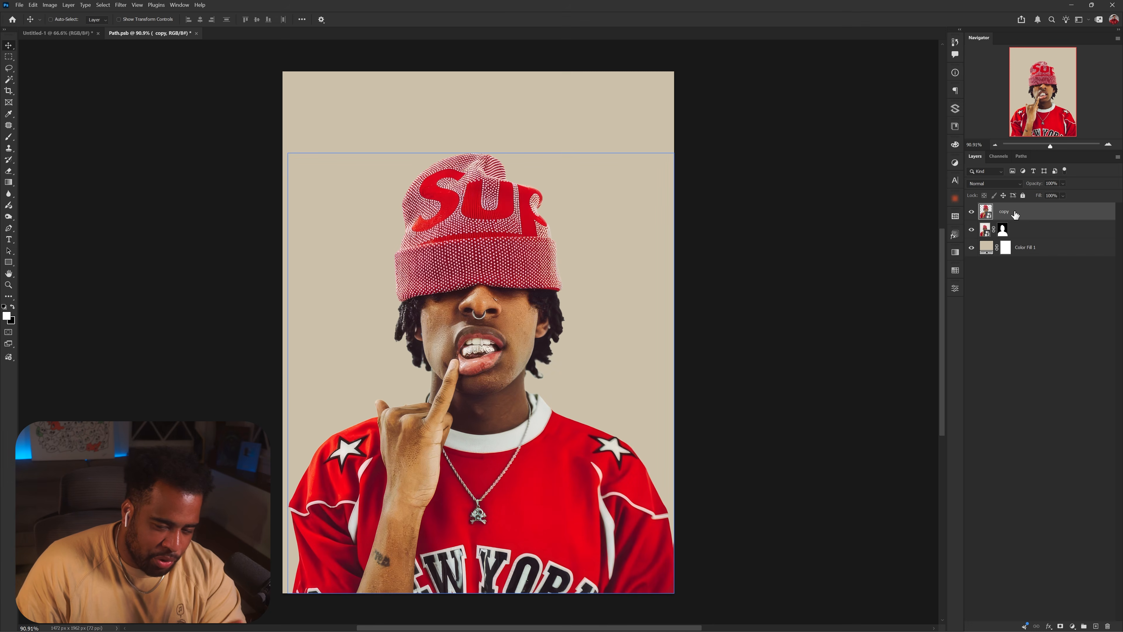
- Start a Path Blur on the smart object copy and aim its path diagonally upward from the mouth
click(122, 5)
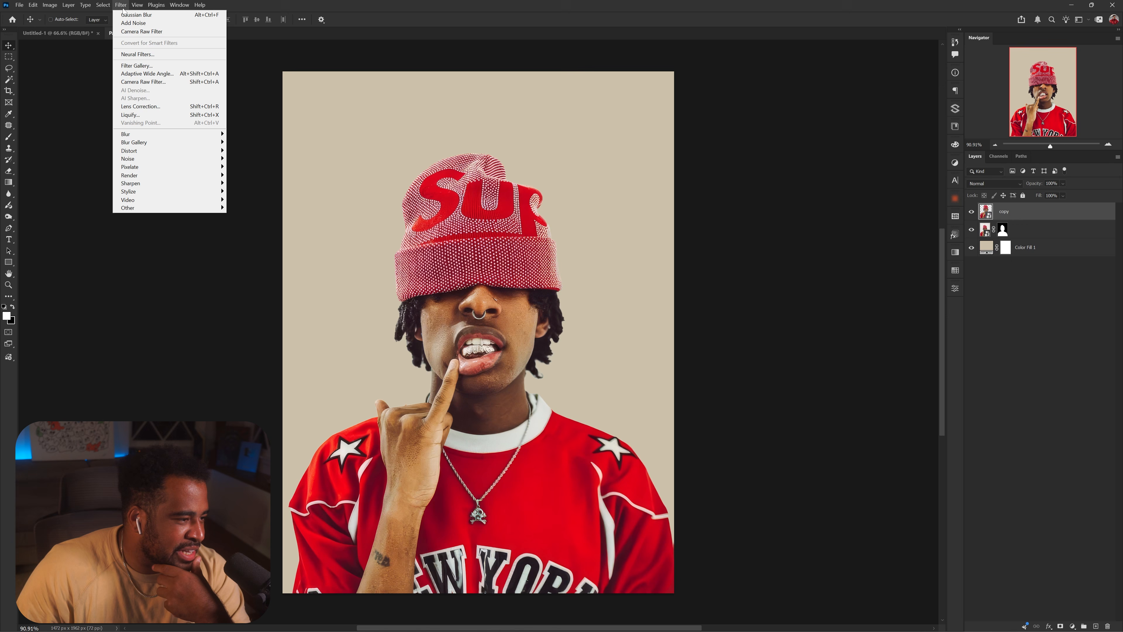
mouse_move(180, 145)
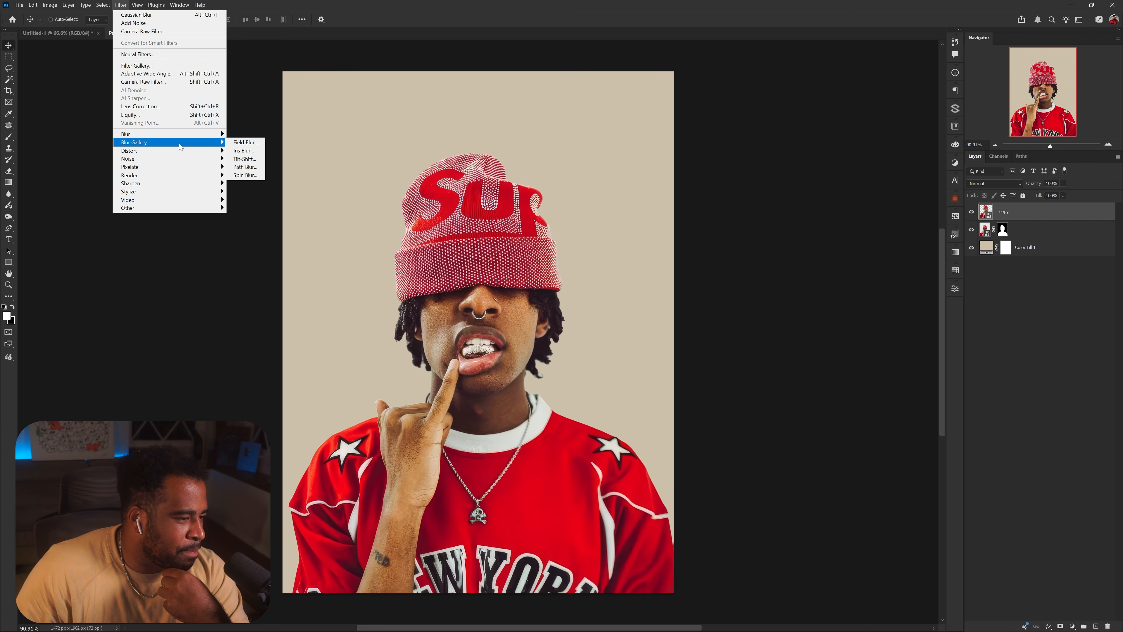
click(245, 169)
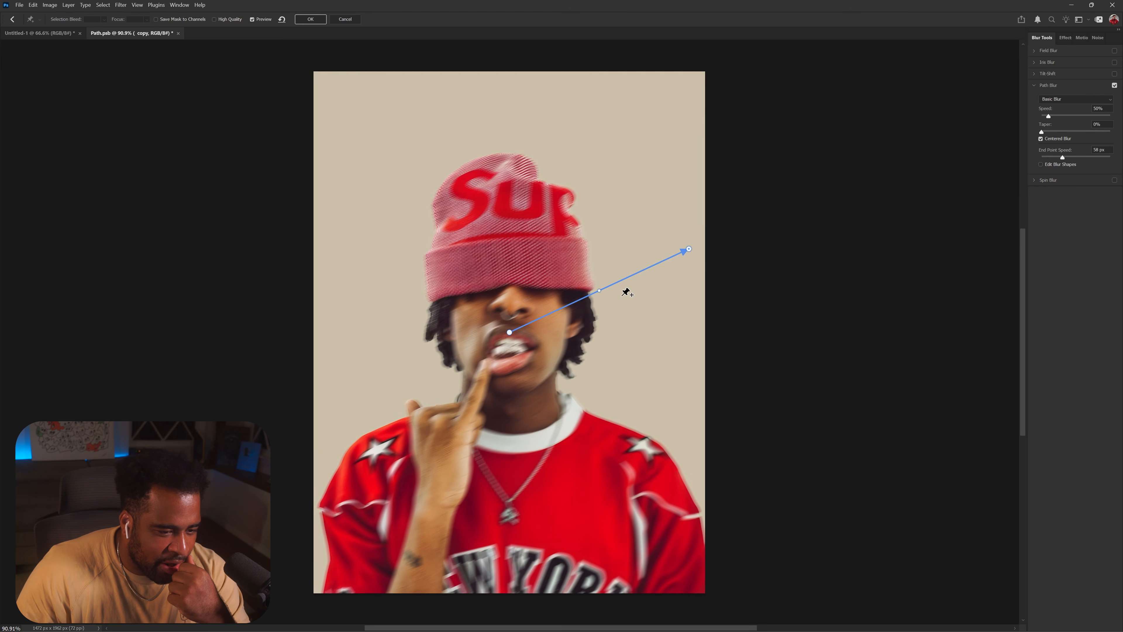
drag(687, 255, 683, 259)
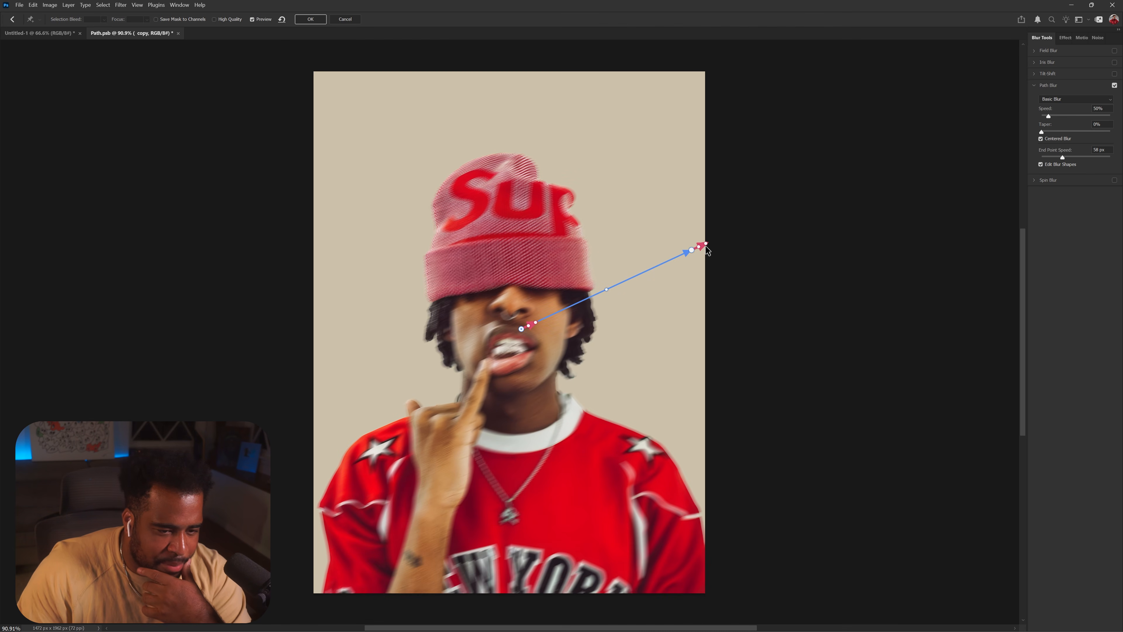
- Edit the blur shapes, stretching the end point's shape into a long curve beyond the canvas, and move the path's start point
drag(707, 243, 945, 265)
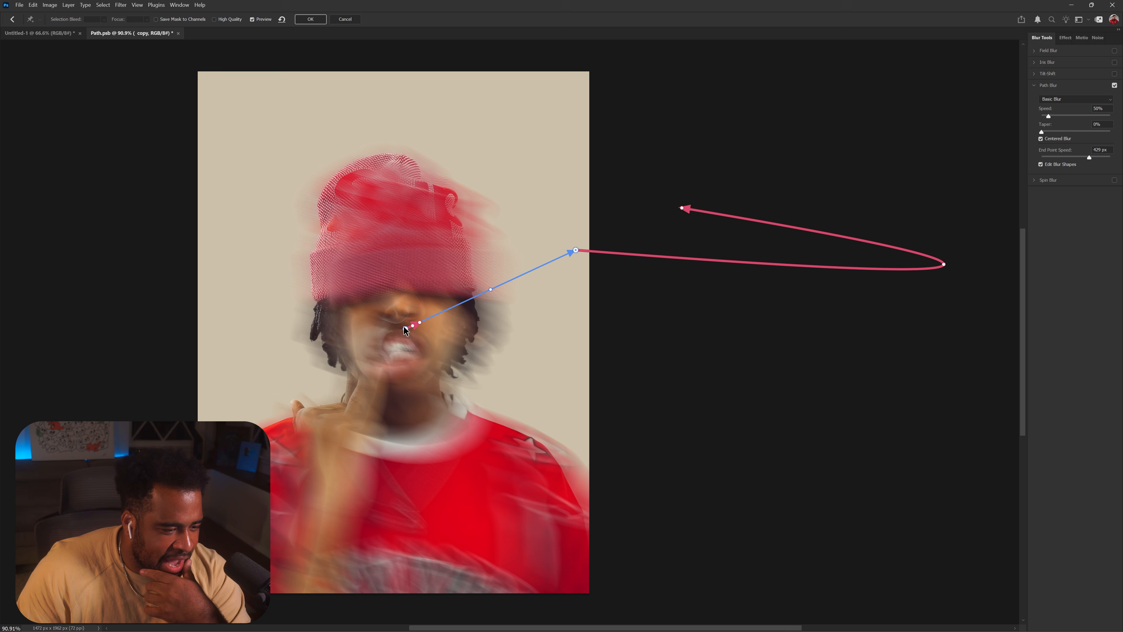
drag(405, 327, 445, 315)
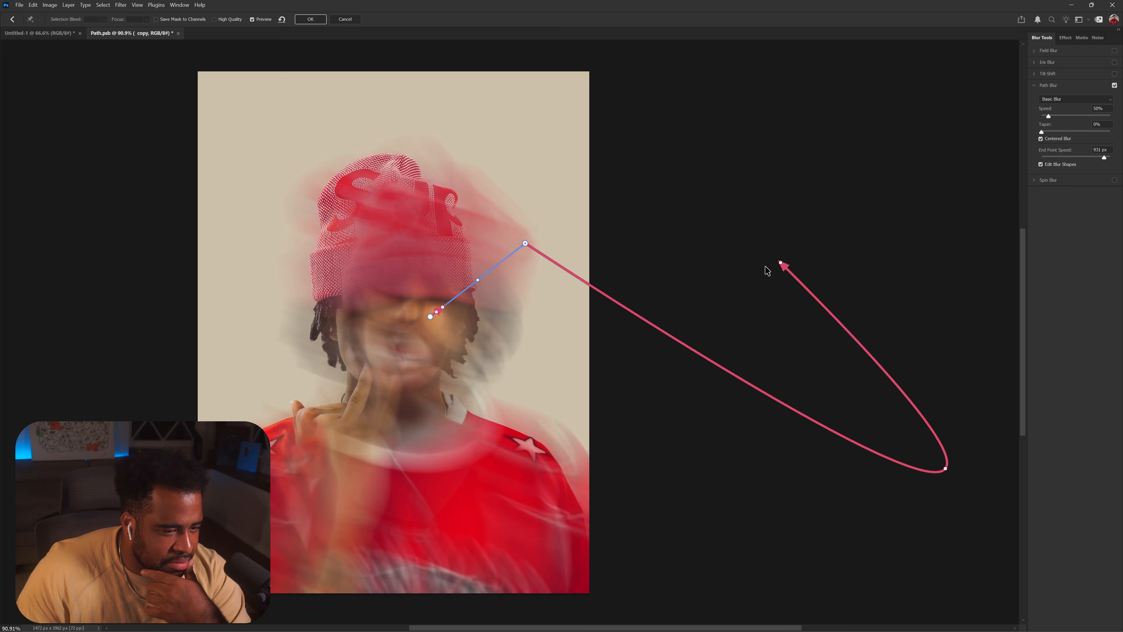
drag(767, 269, 816, 110)
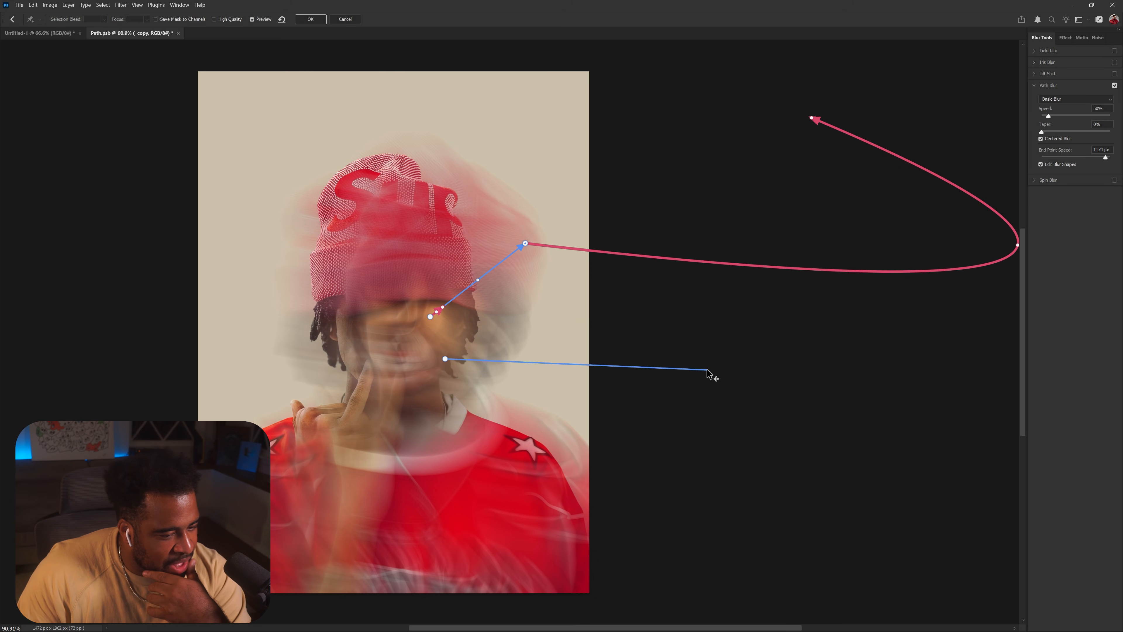
- Draw a second, curved blur path from beside the mouth past the canvas, stretch its start blur shape, and reposition the first path's end
click(769, 379)
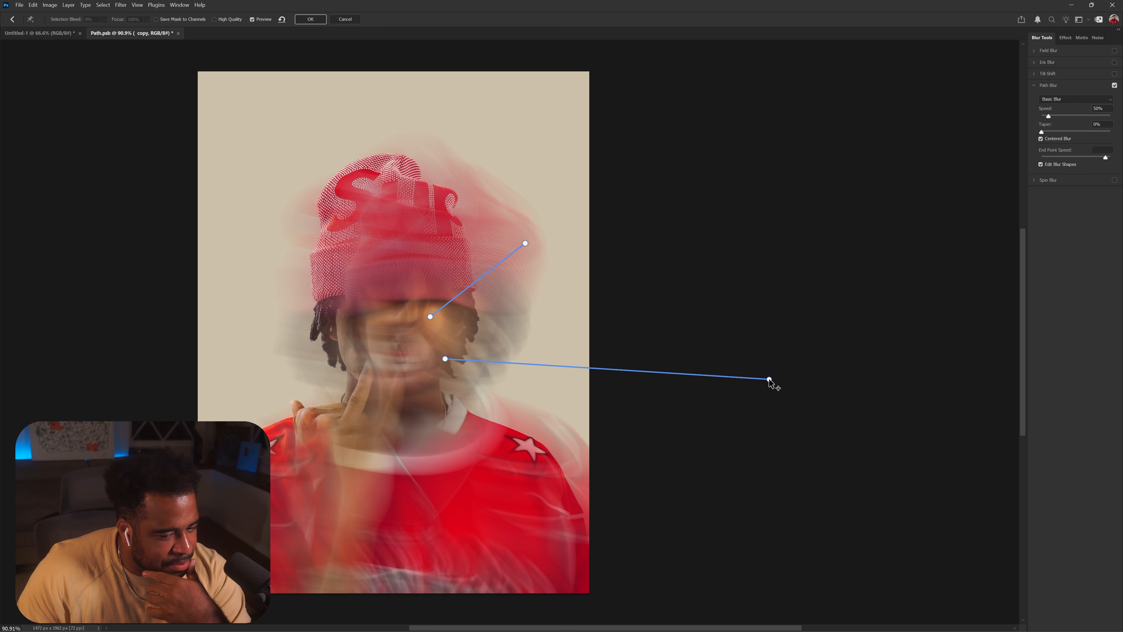
double_click(862, 342)
drag(458, 364, 567, 368)
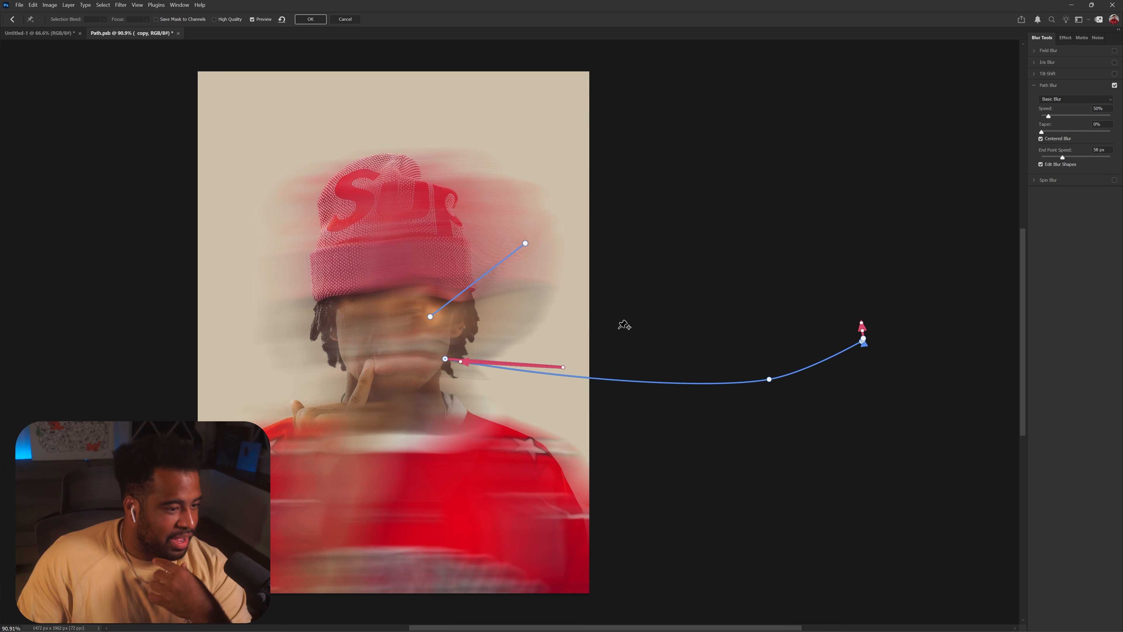
mouse_move(526, 245)
mouse_down()
mouse_move(539, 252)
mouse_move(539, 231)
mouse_up()
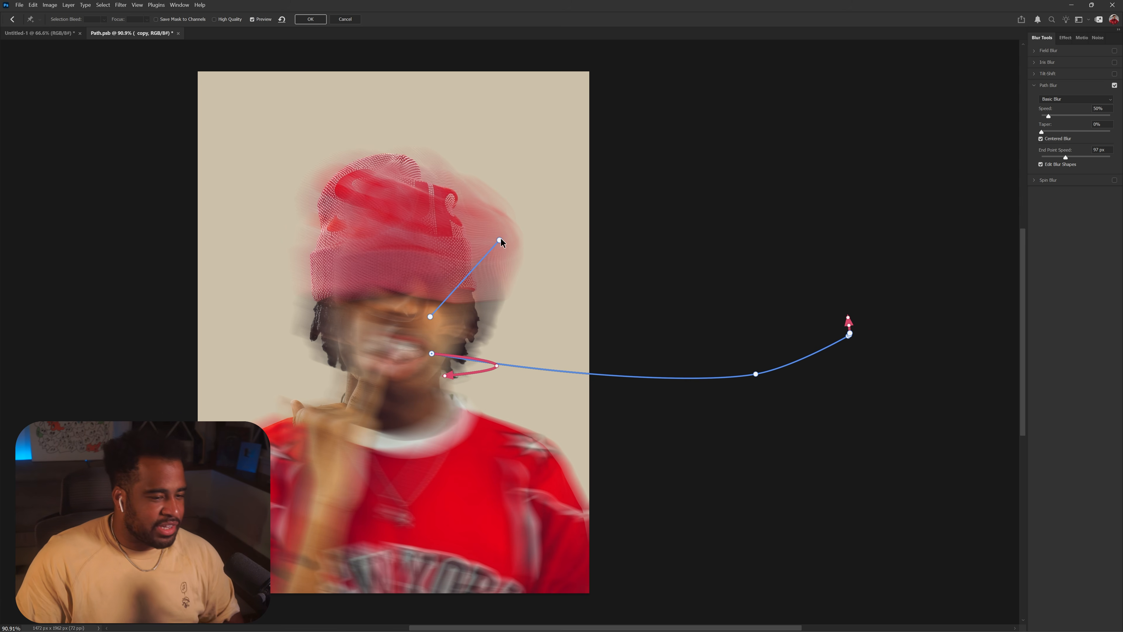
- Set the Path Blur speed to 92% and the first path's start point speed to 26 px, and apply the blur
click(501, 241)
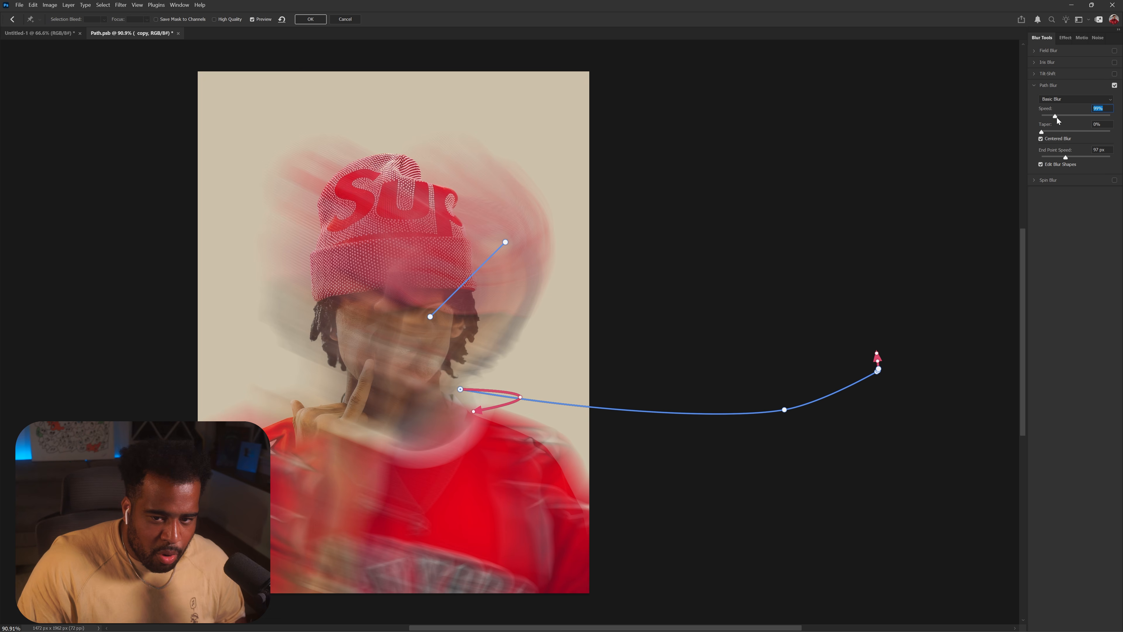
drag(1057, 118, 1060, 116)
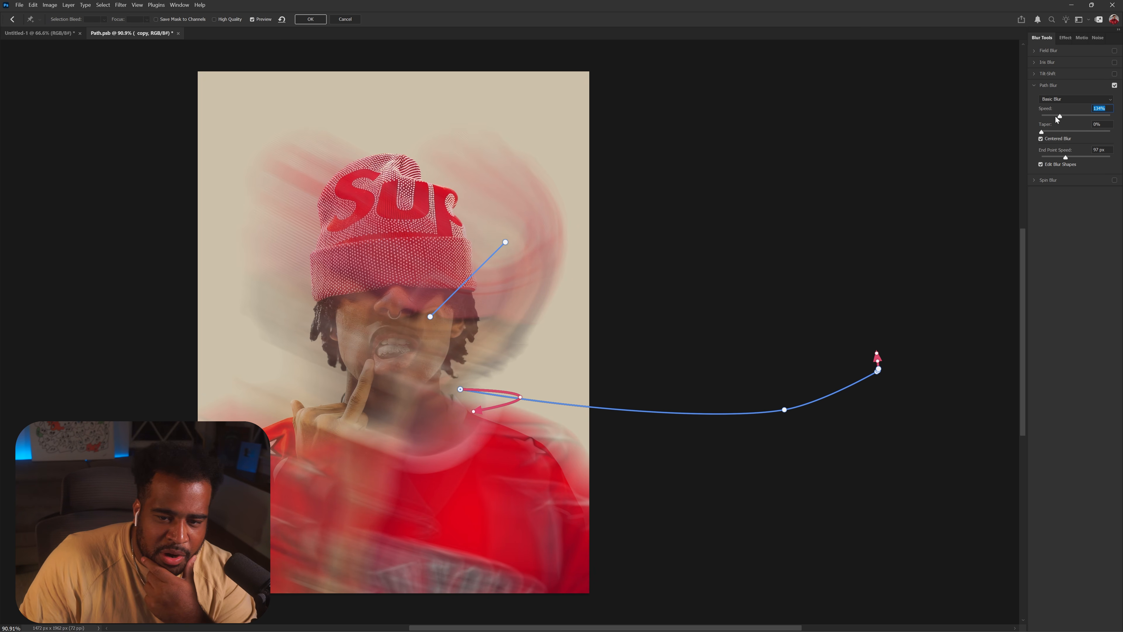
click(1056, 116)
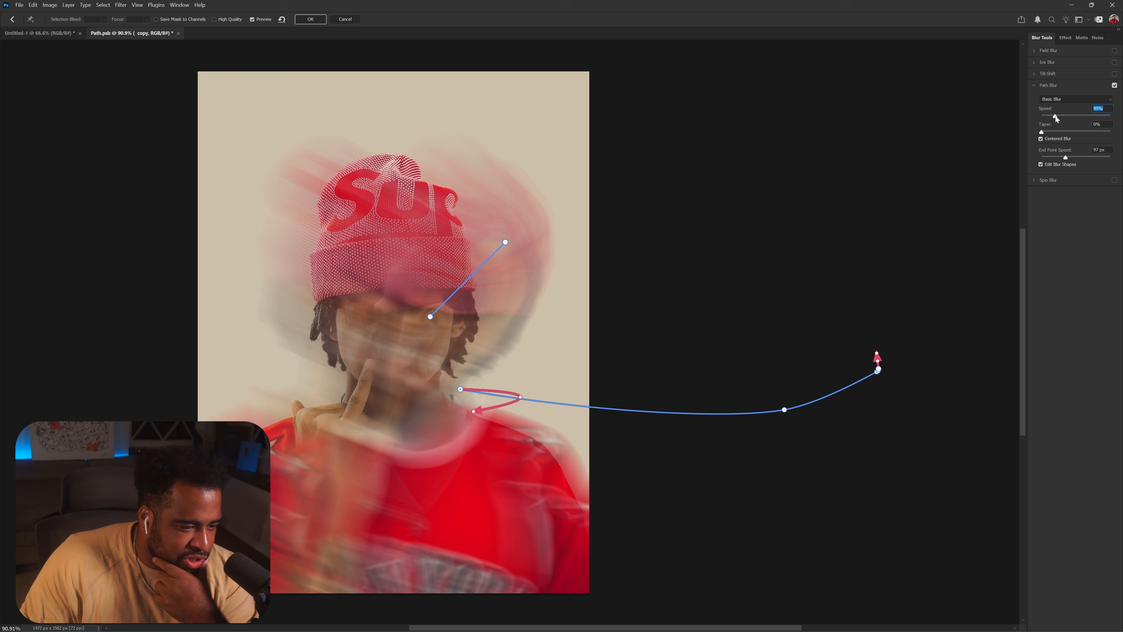
drag(1056, 116, 1055, 115)
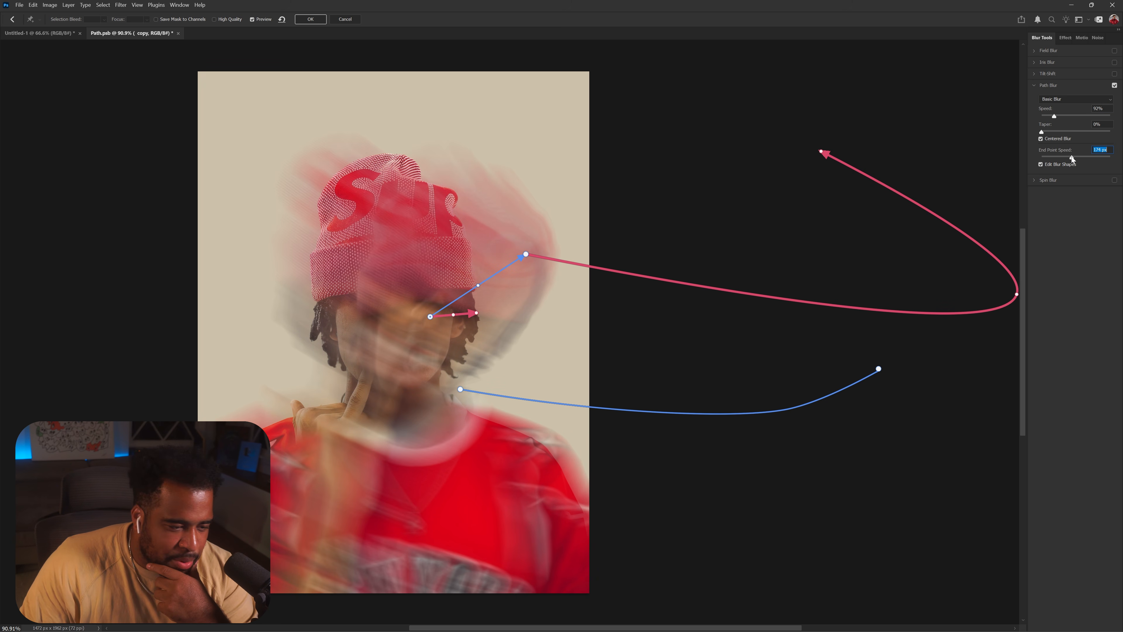
drag(1072, 156, 1060, 158)
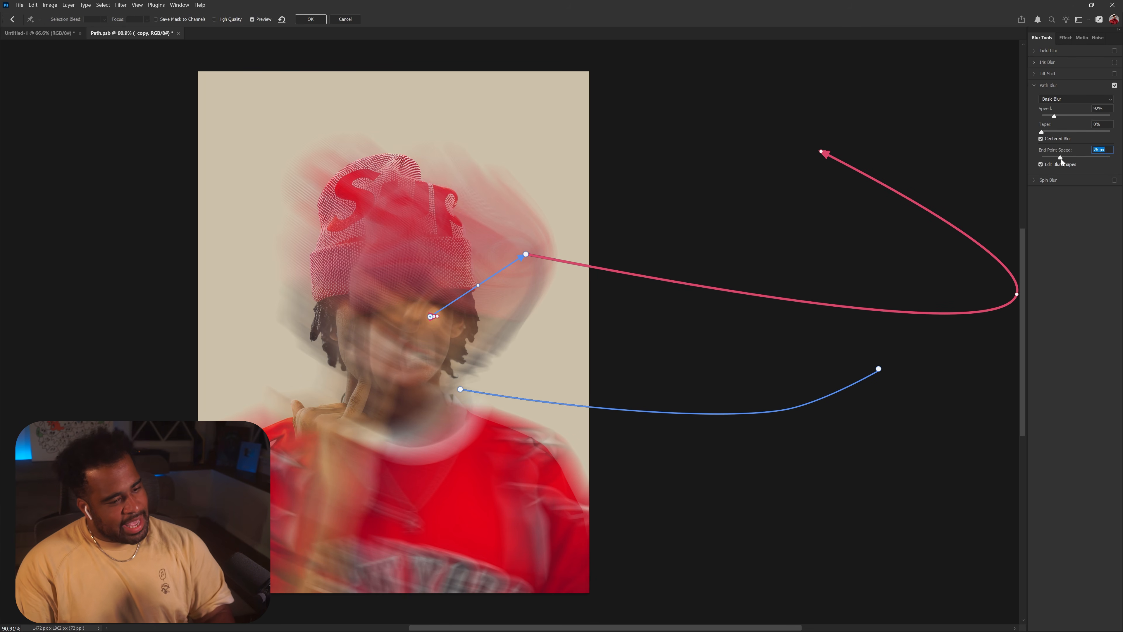
key(Return)
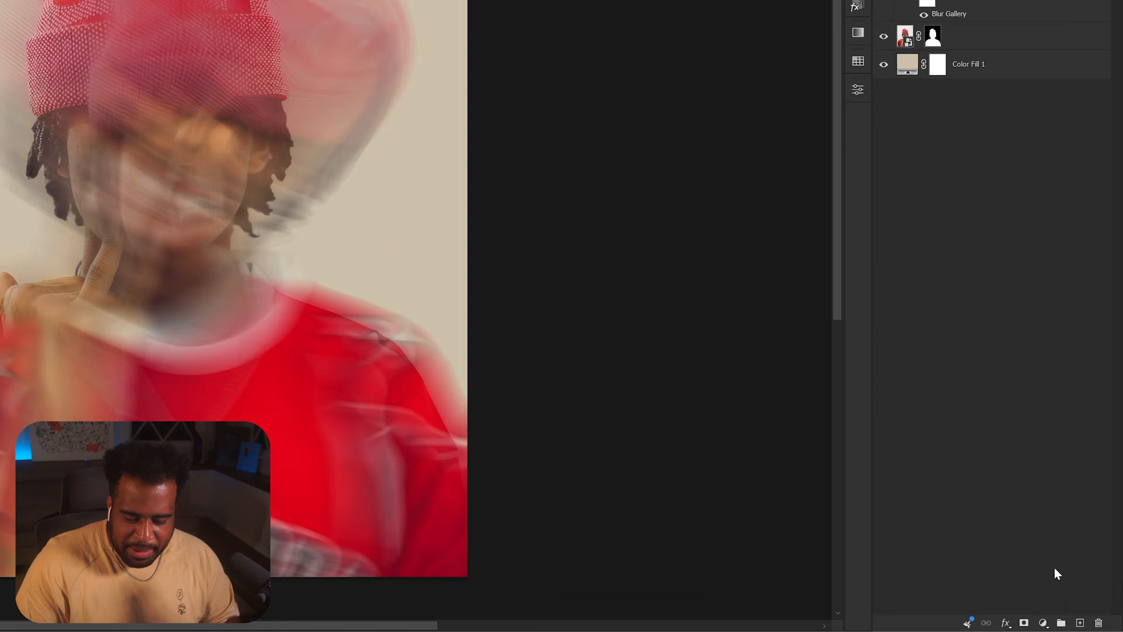
- Add a Gradient Map adjustment above the blurred portrait copy and recolor its black end stop to a light beige-gray
click(1073, 626)
click(893, 442)
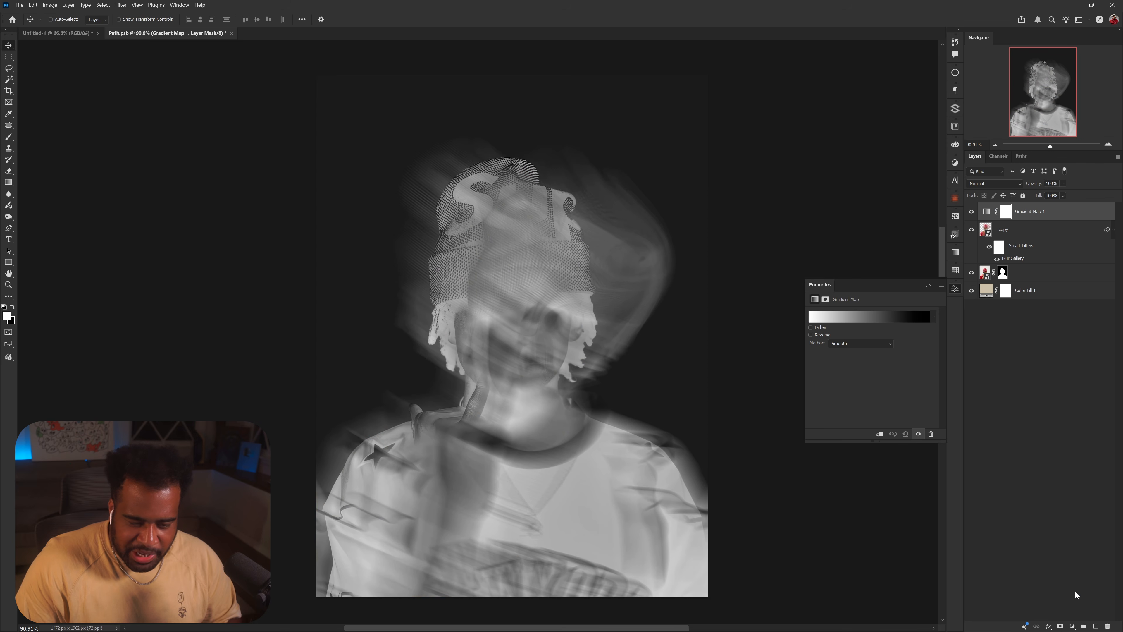
click(858, 322)
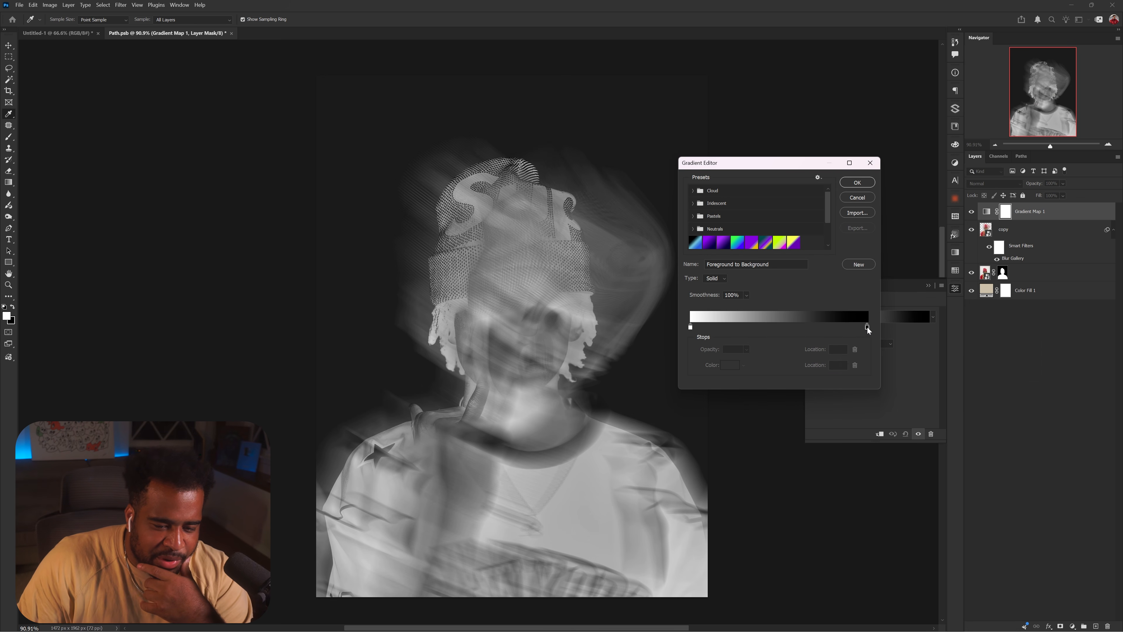
double_click(868, 328)
click(954, 341)
click(882, 277)
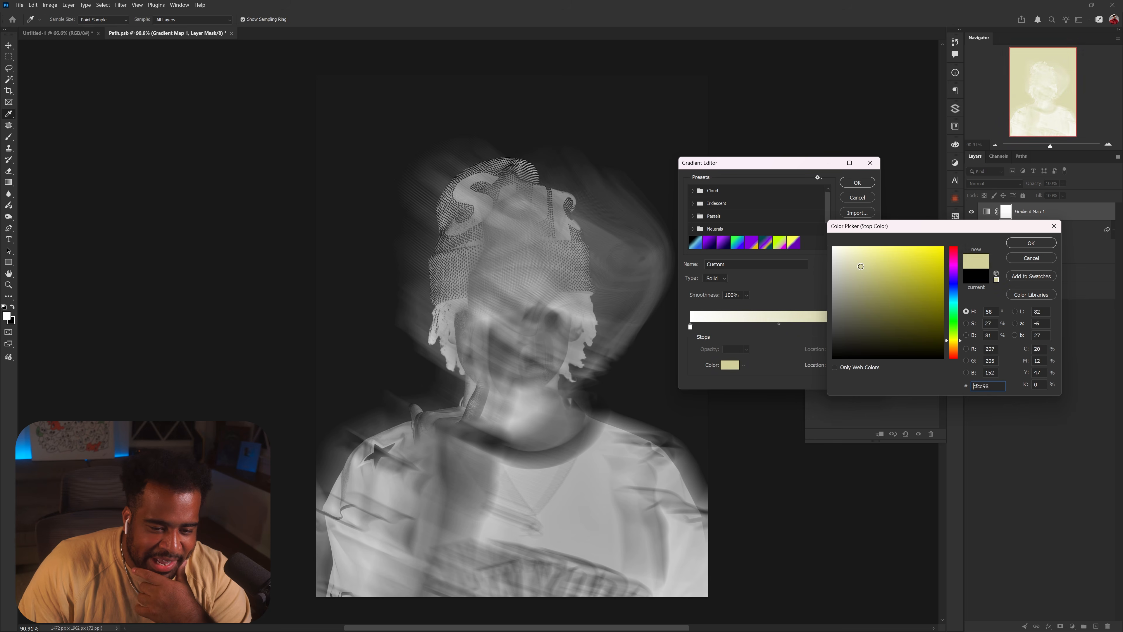
click(845, 274)
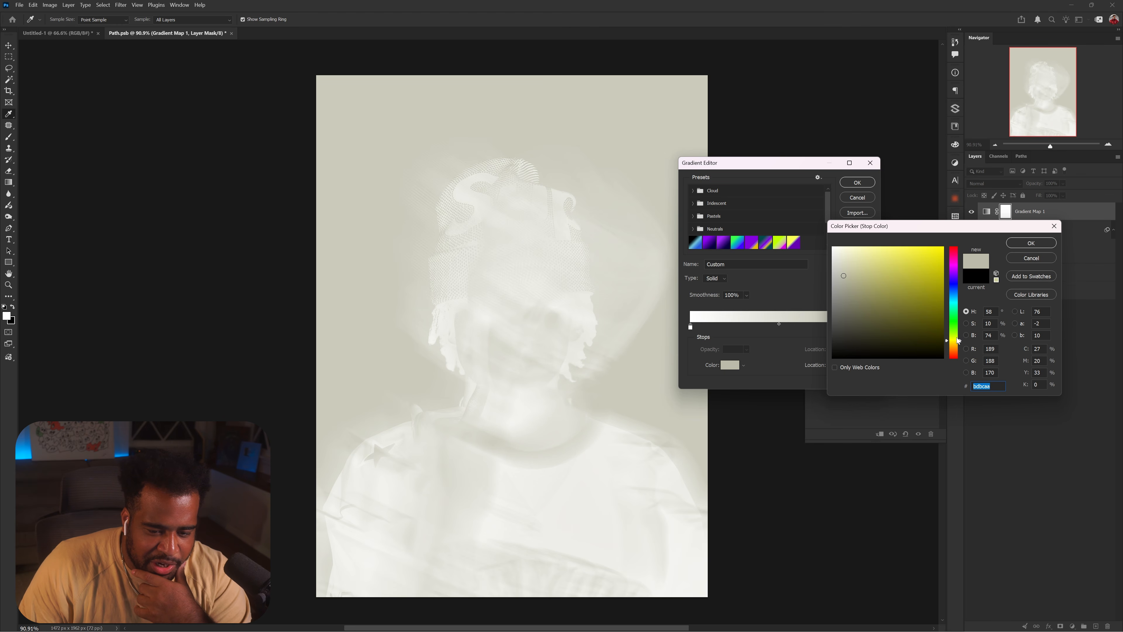
drag(958, 340, 957, 347)
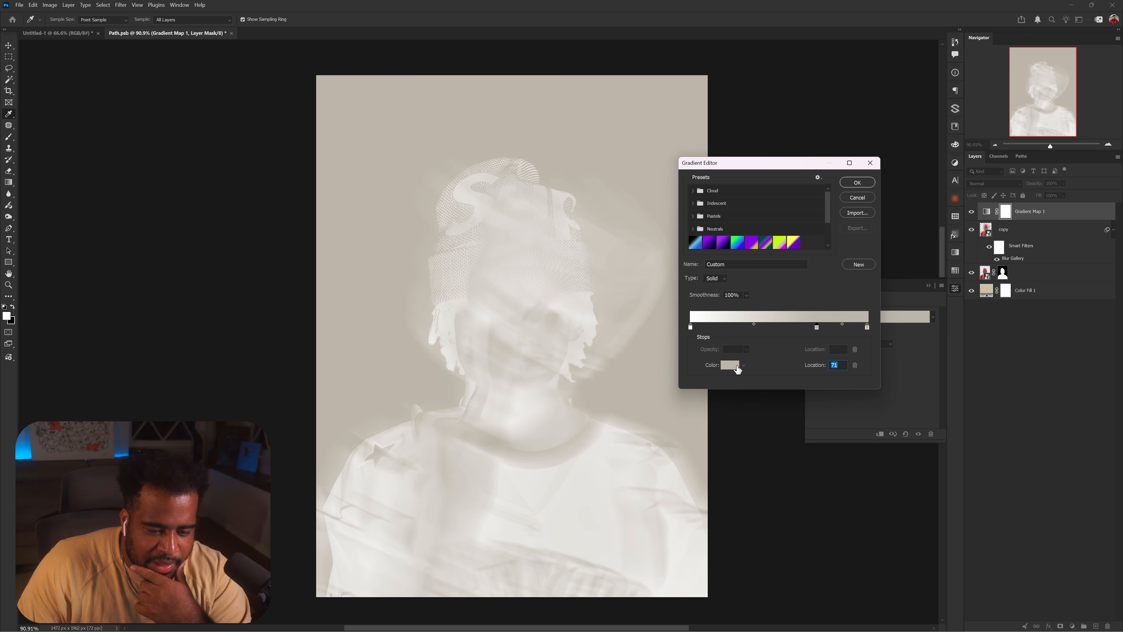
- Color the gradient stop at location 71 orange (df9e1f) and add a saturated blue stop between it and the white end
click(735, 367)
click(928, 261)
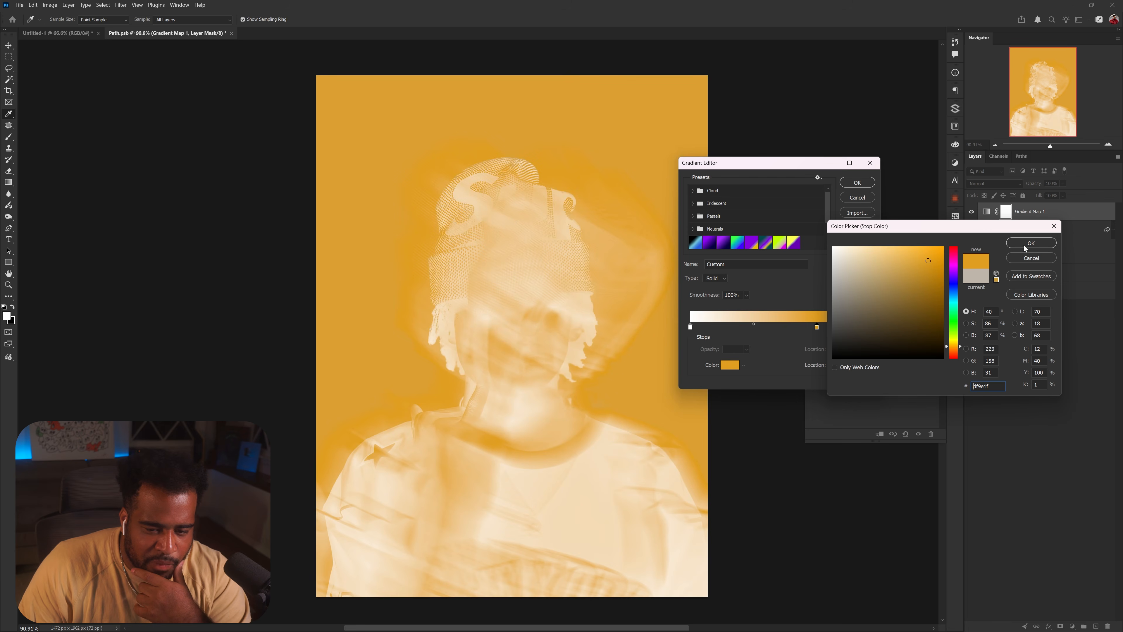
click(1025, 249)
click(757, 328)
click(733, 367)
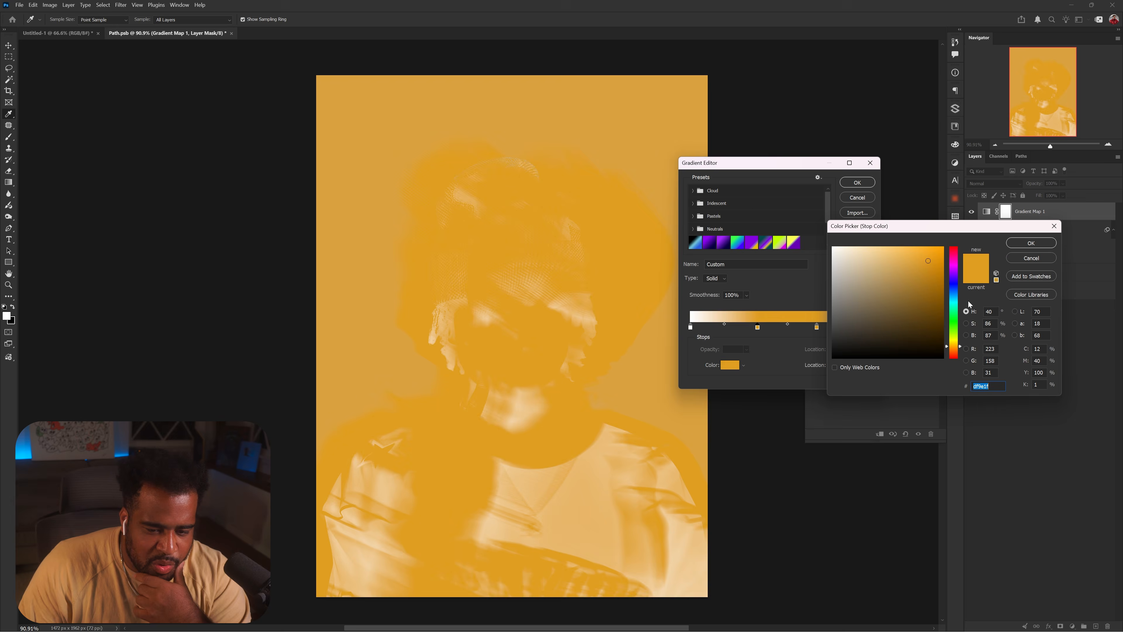
drag(957, 317, 956, 291)
click(1027, 245)
- Recolor the gradient's white start stop to a near-black red (170101) and shift its color midpoint closer to the blue stop
click(733, 365)
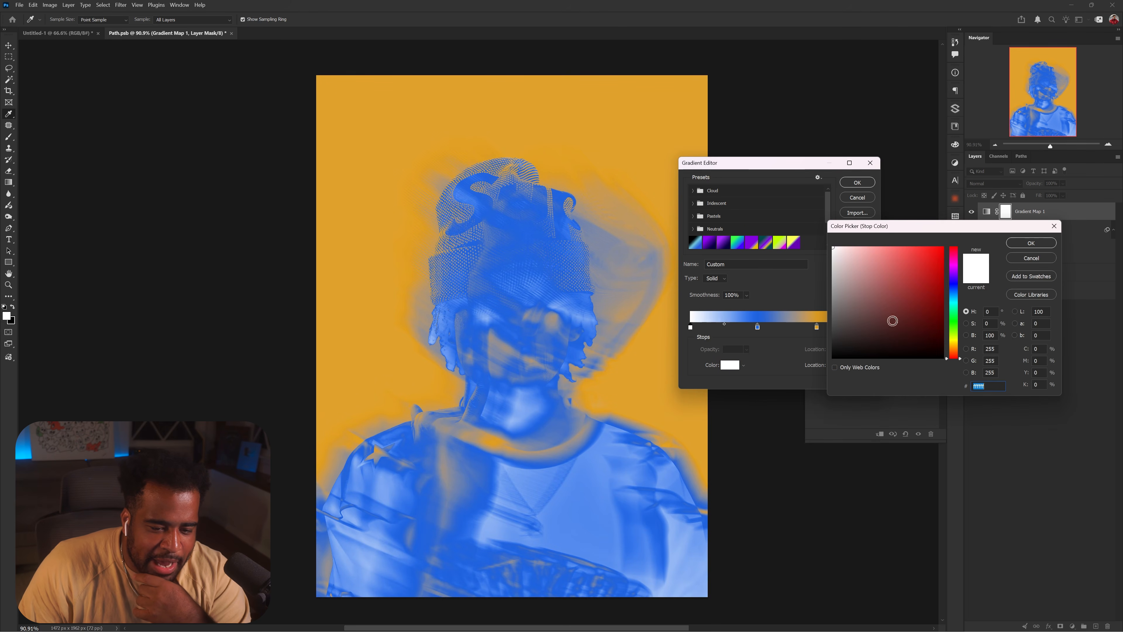
drag(902, 317, 938, 348)
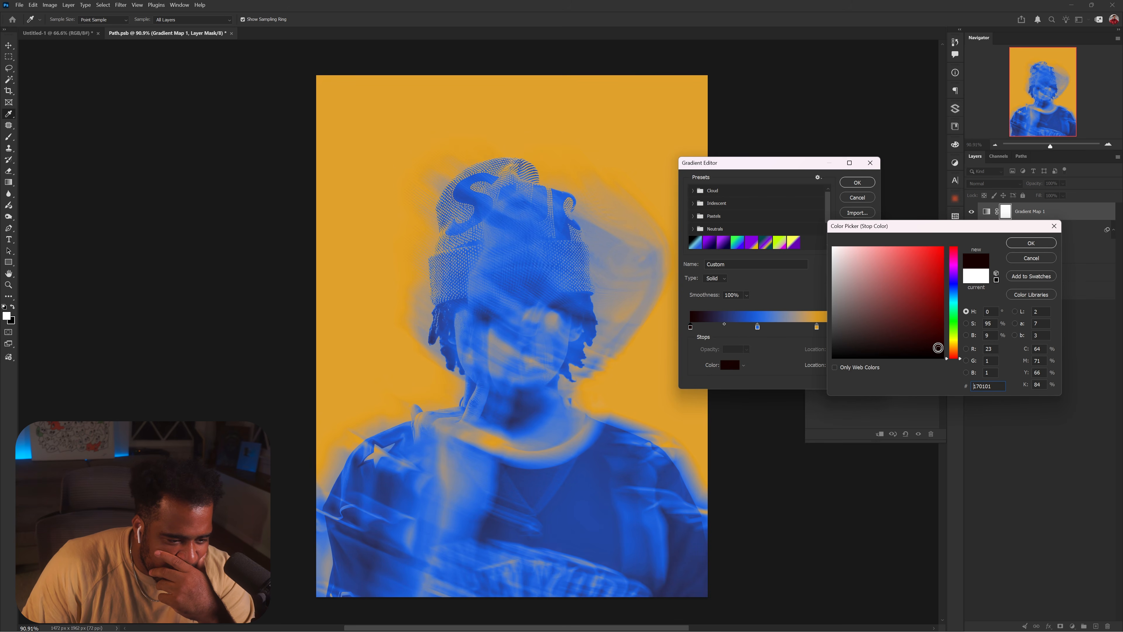
key(Return)
drag(724, 324, 742, 324)
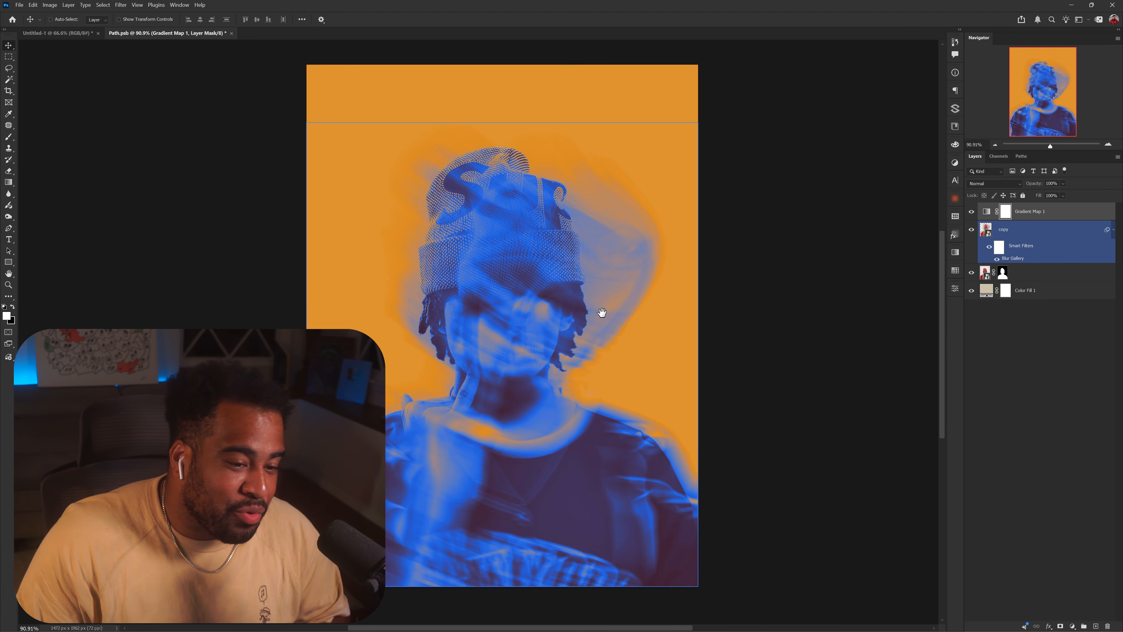
click(1035, 215)
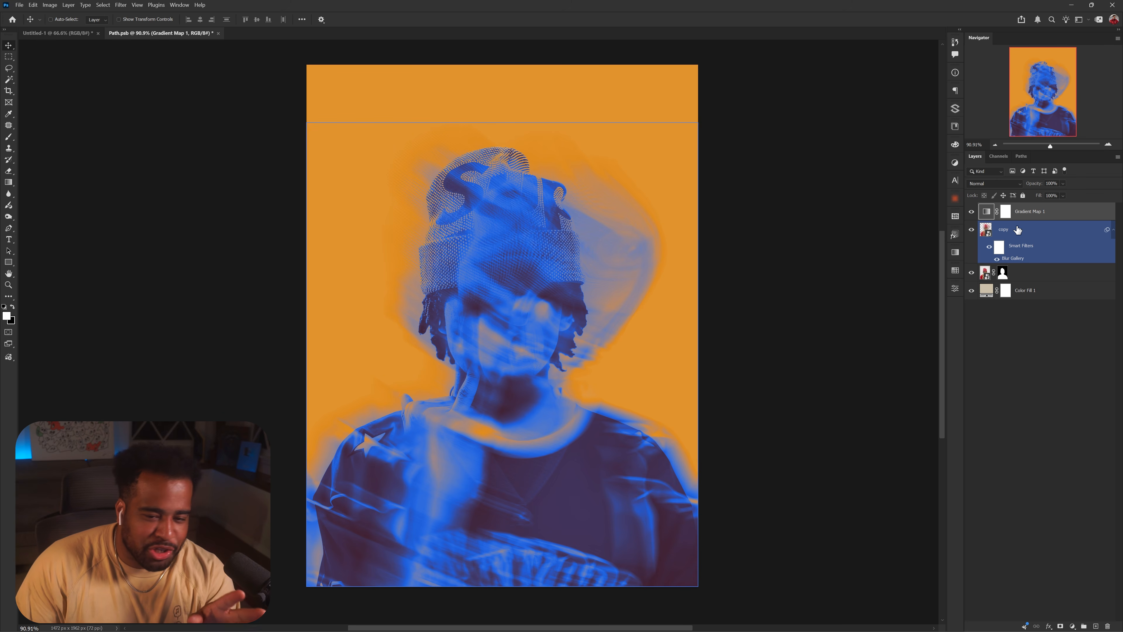
click(1027, 217)
click(1027, 229)
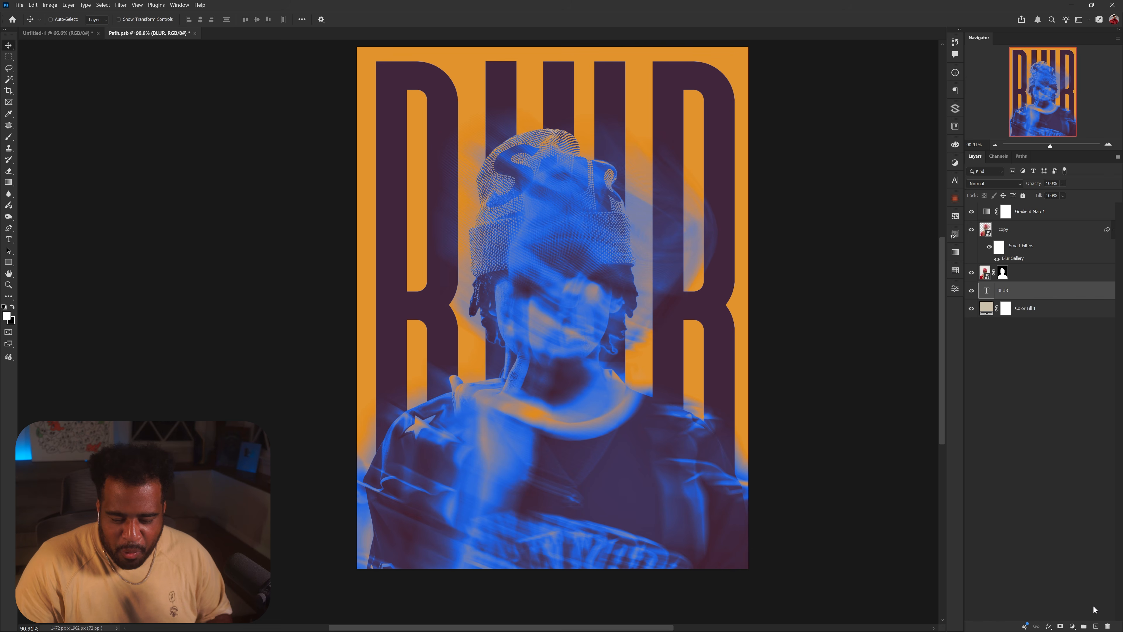
- Create a new layer above the BLUR text and set up a large soft brush at 100% opacity with orange sampled from the canvas
click(1097, 625)
key(b)
mouse_move(509, 333)
mouse_down()
mouse_move(542, 366)
mouse_move(622, 310)
mouse_up()
alt+click(420, 329)
scroll(420, 328, down, 3)
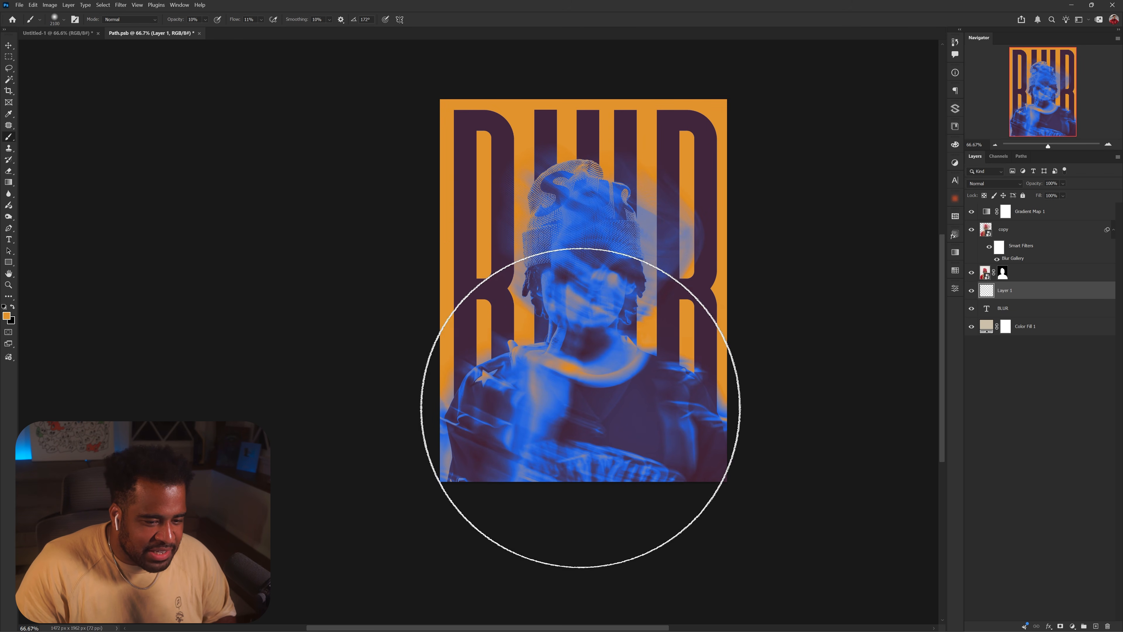
key(0)
key([)
key([)
key([)
- Paint a soft glow on the new layer behind the portrait's chest, shoulders and head, over the lower parts of the BLUR letters
click(592, 393)
drag(589, 370, 608, 360)
drag(616, 333, 552, 331)
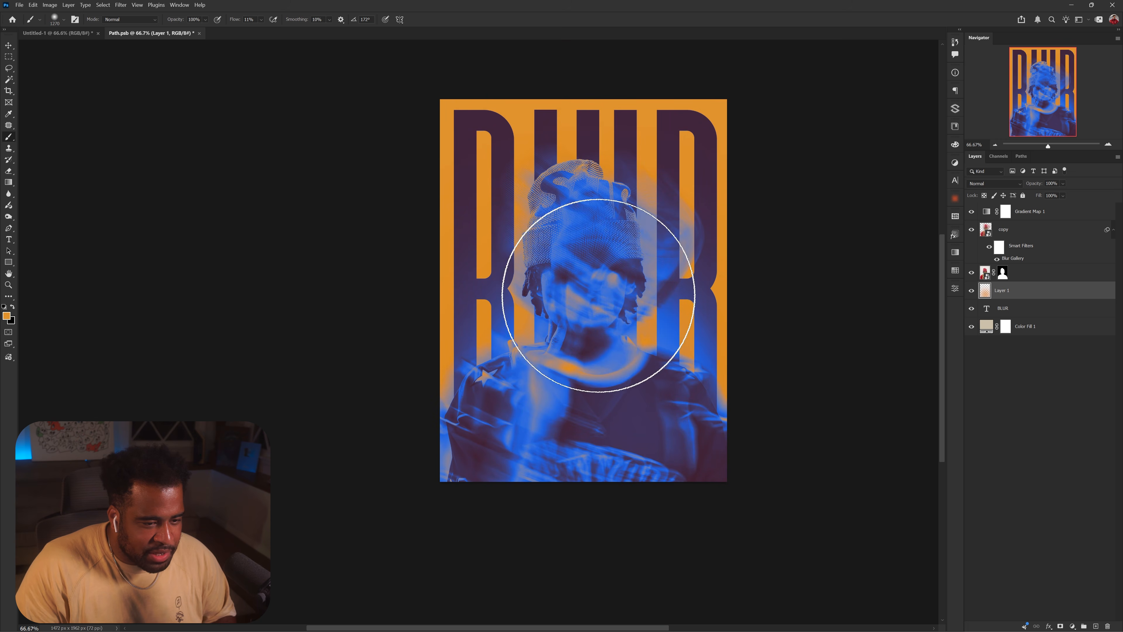
click(595, 295)
drag(641, 375, 644, 387)
drag(668, 313, 605, 301)
scroll(636, 294, up, 1)
scroll(648, 295, down, 1)
key(v)
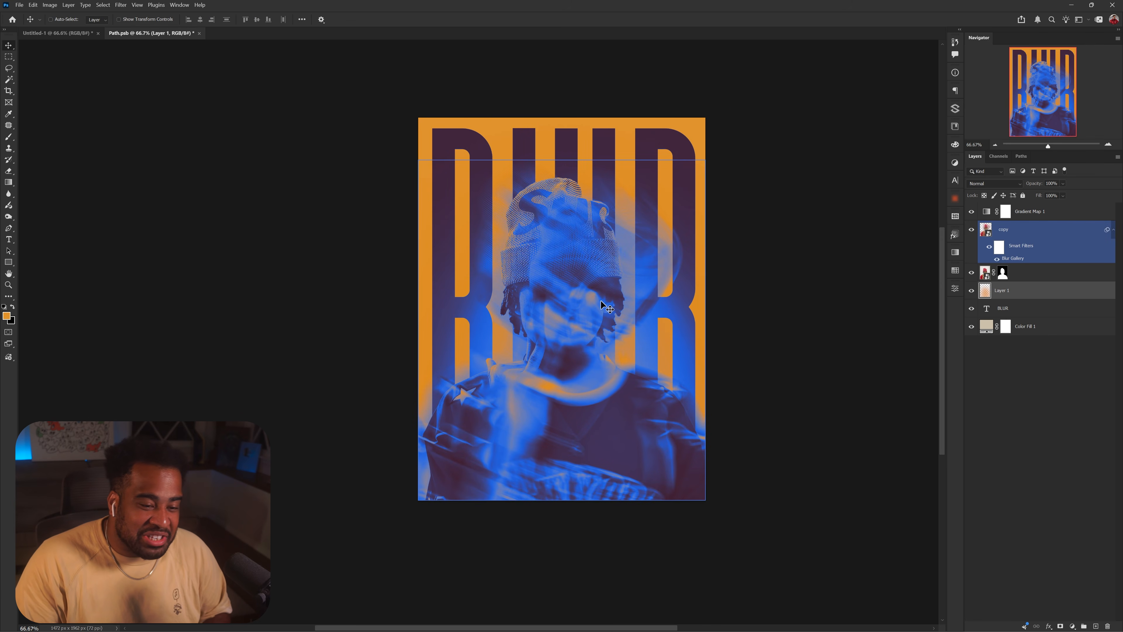
scroll(603, 303, up, 2)
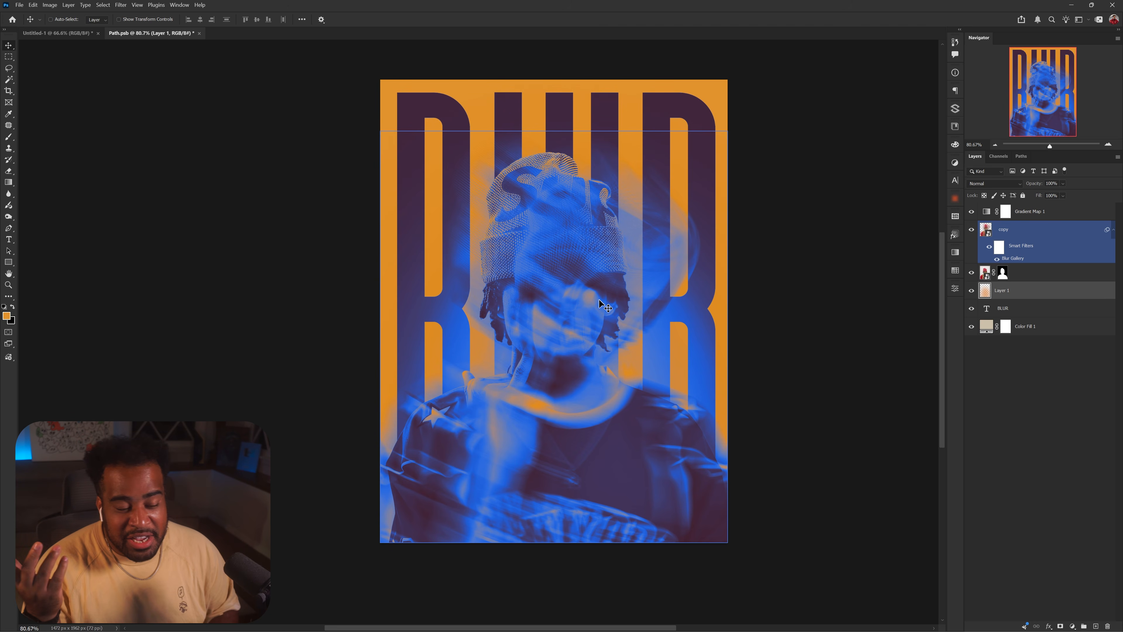
click(1006, 211)
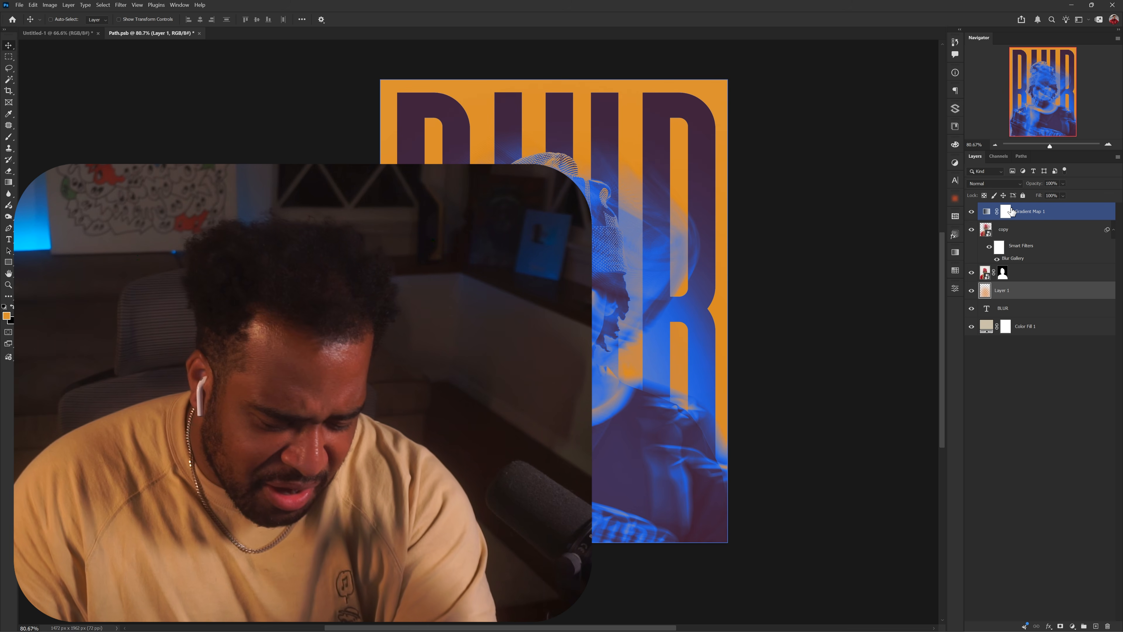